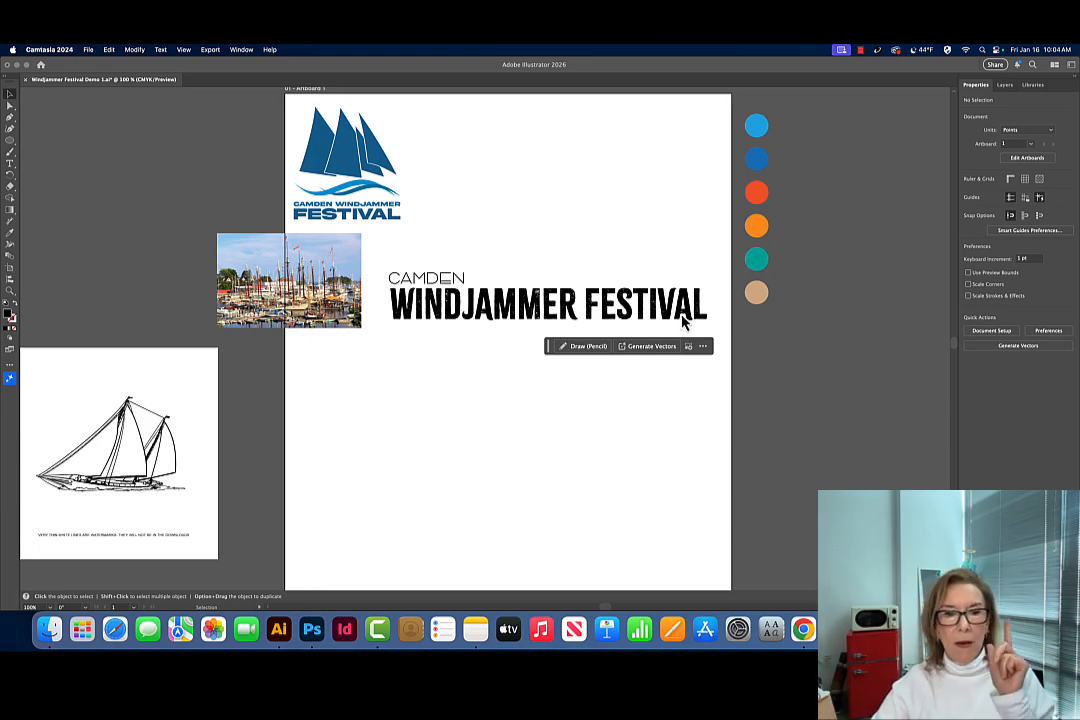
- Switch to Chrome and look through the Camden Windjammer Festival web page, from its logo and schedules down to the photo gallery and footer
click(803, 629)
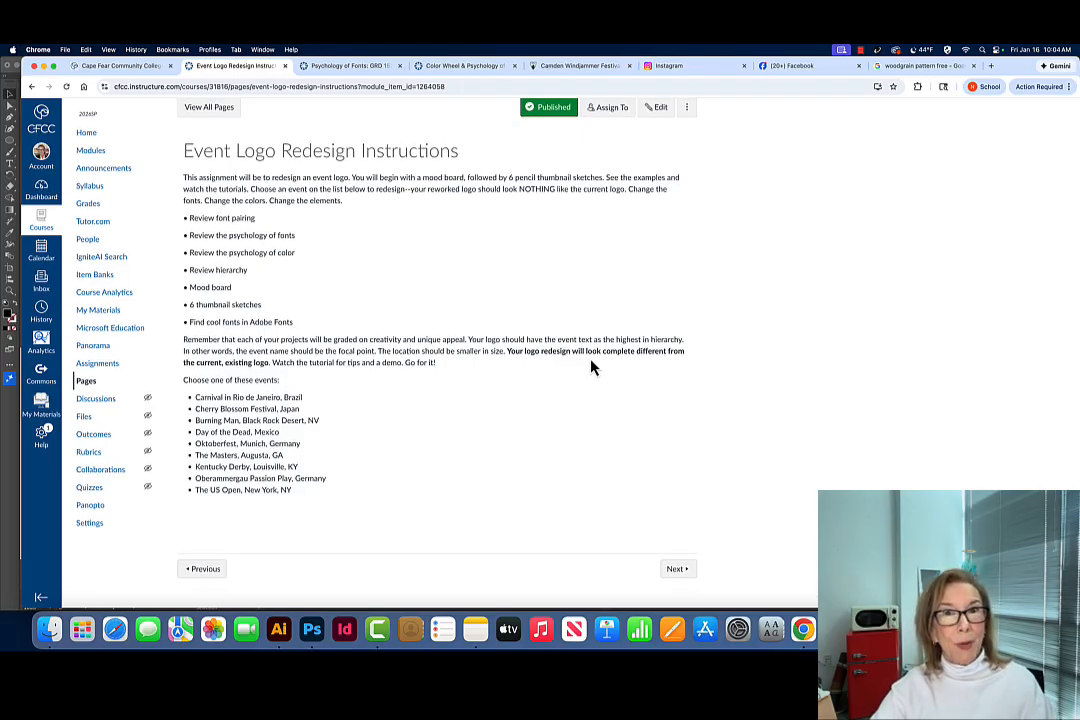
click(574, 68)
scroll(595, 368, up, 15)
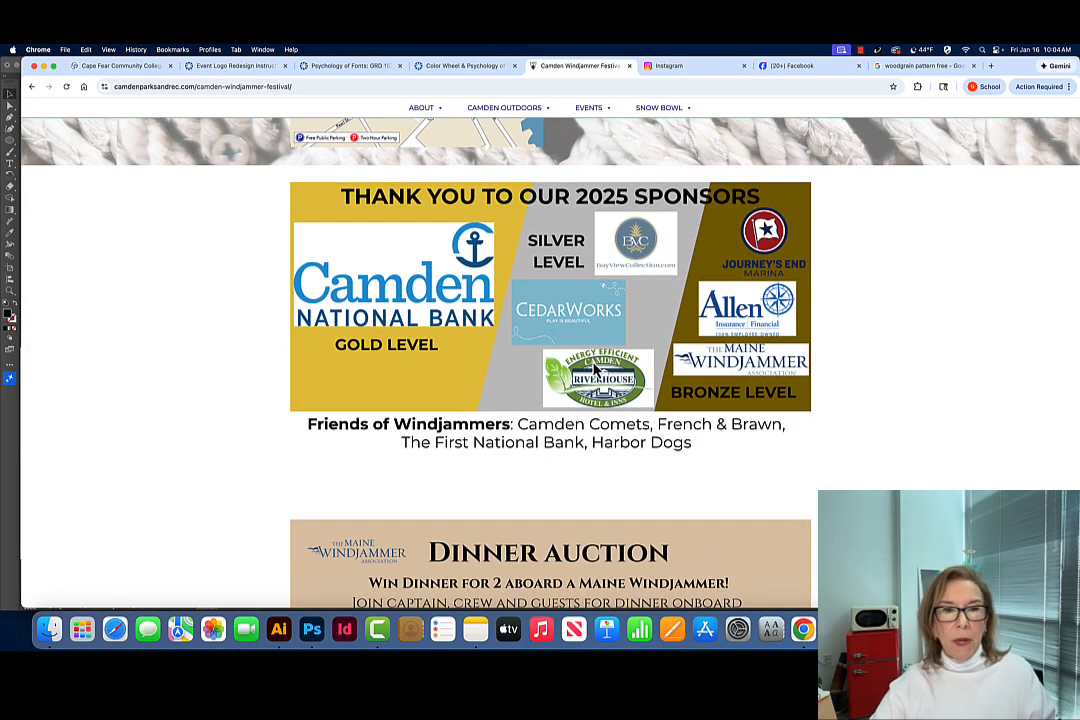
scroll(595, 369, up, 5)
scroll(595, 369, up, 1)
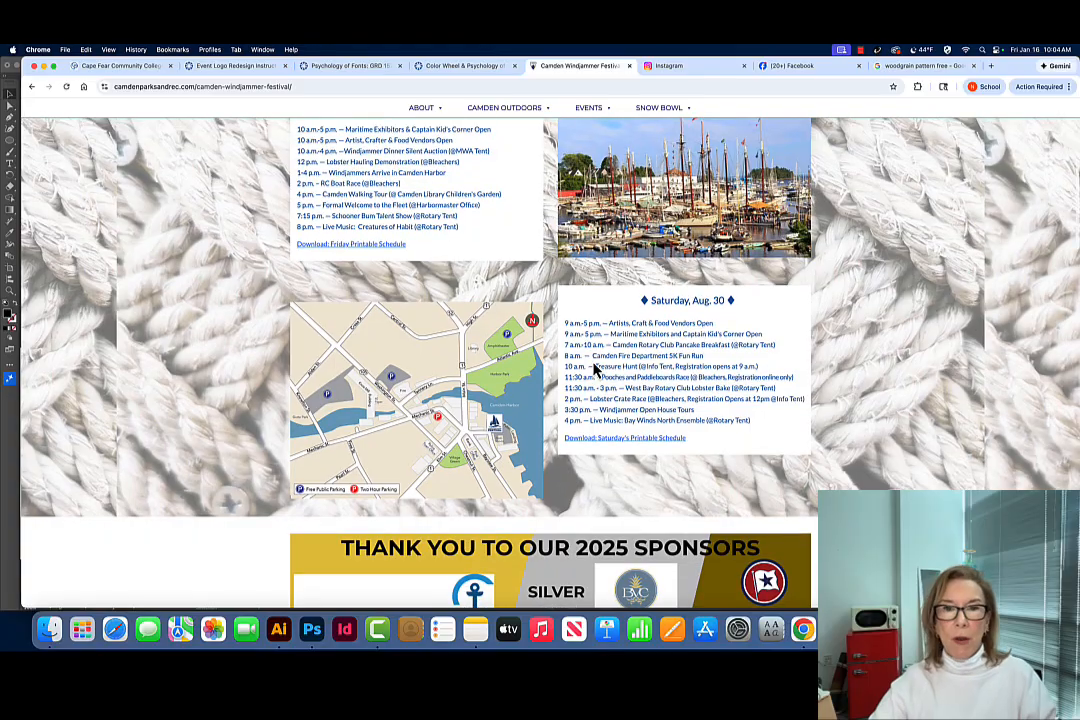
scroll(597, 369, up, 5)
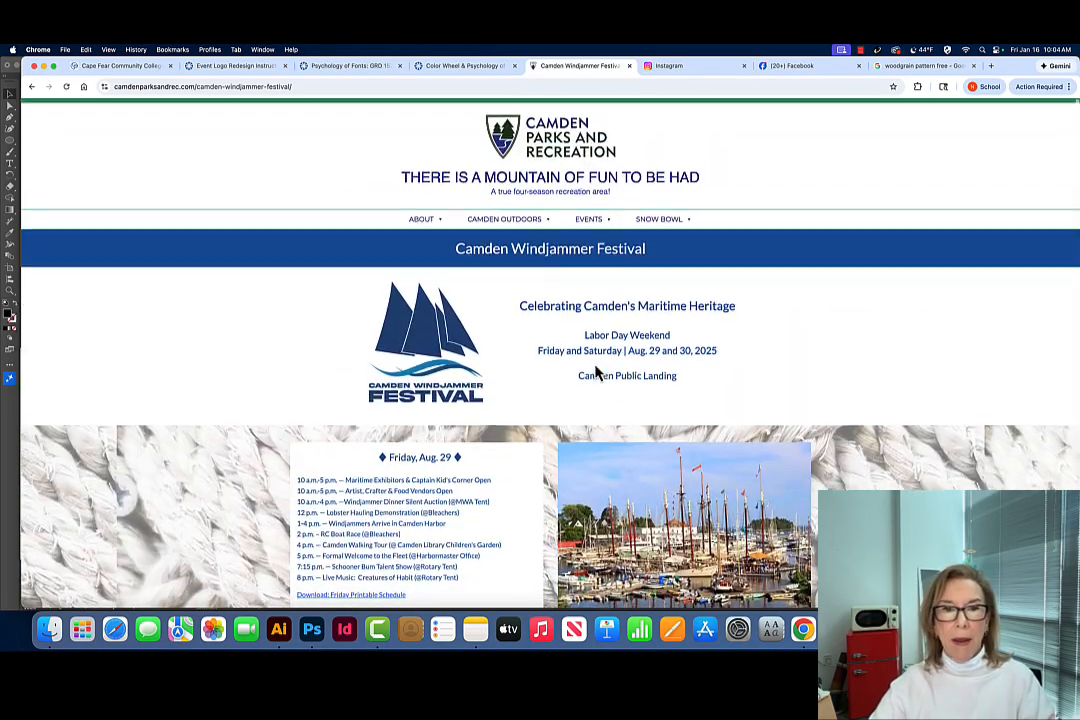
scroll(626, 372, down, 2)
scroll(626, 372, down, 1)
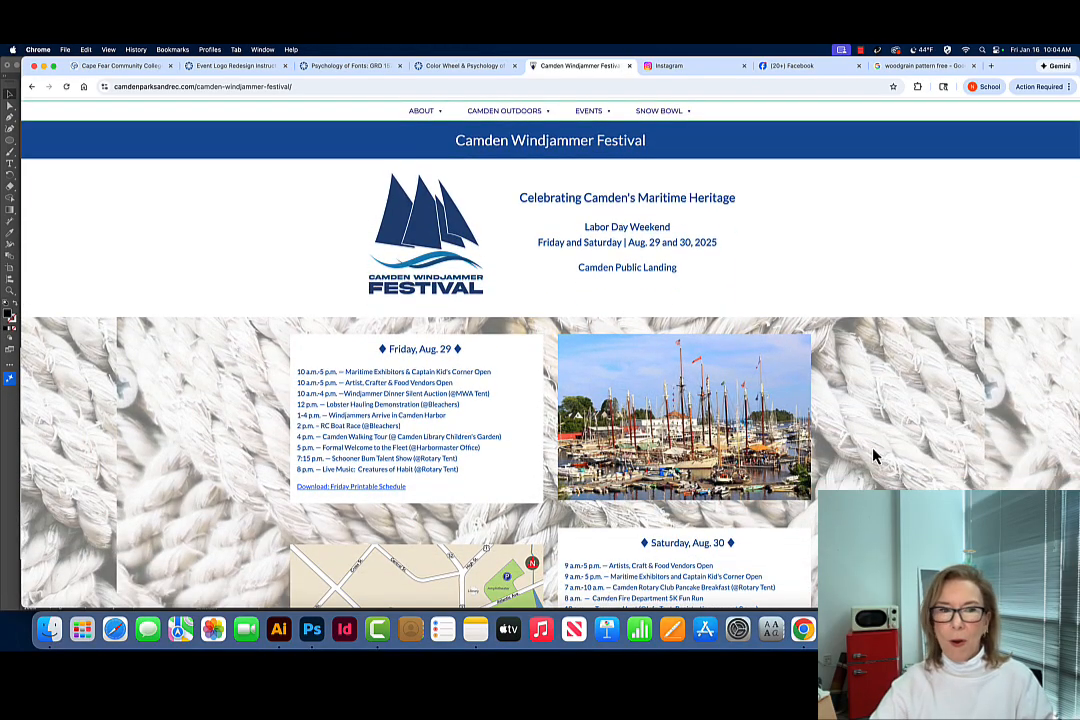
scroll(874, 456, down, 10)
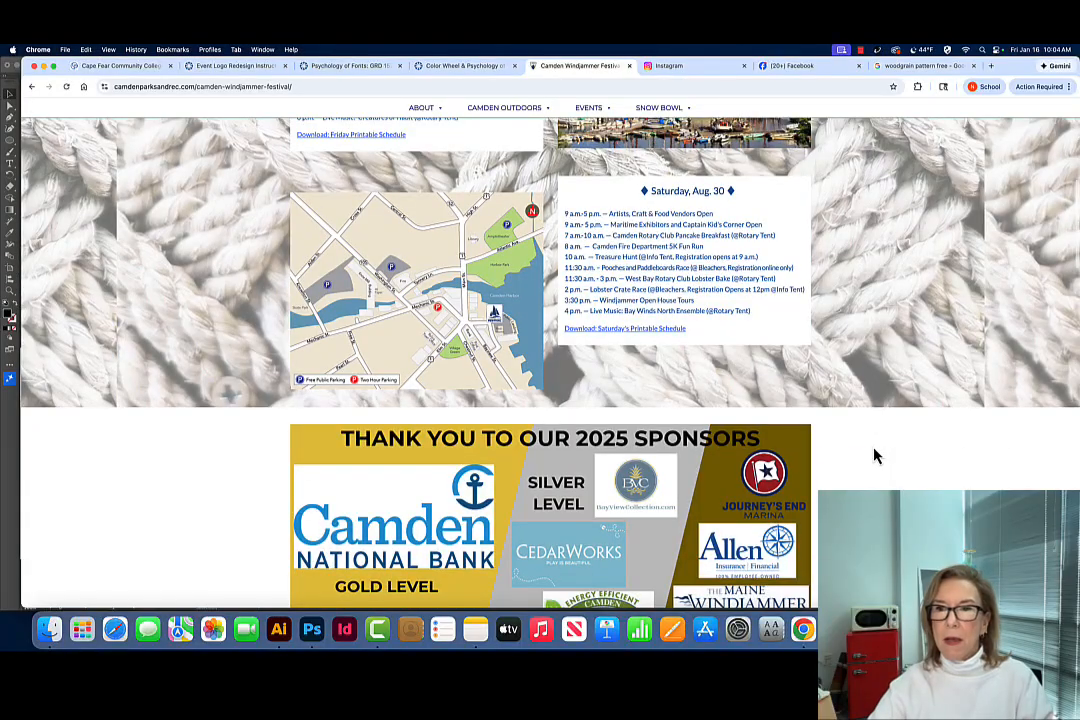
scroll(874, 456, up, 7)
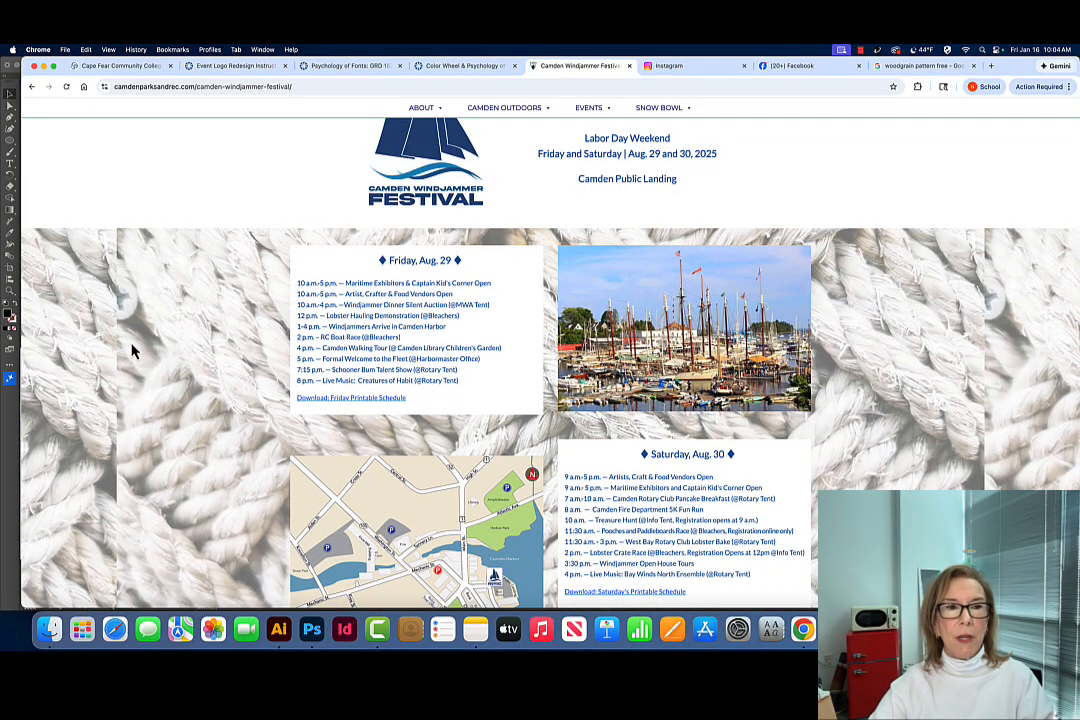
scroll(133, 350, down, 2)
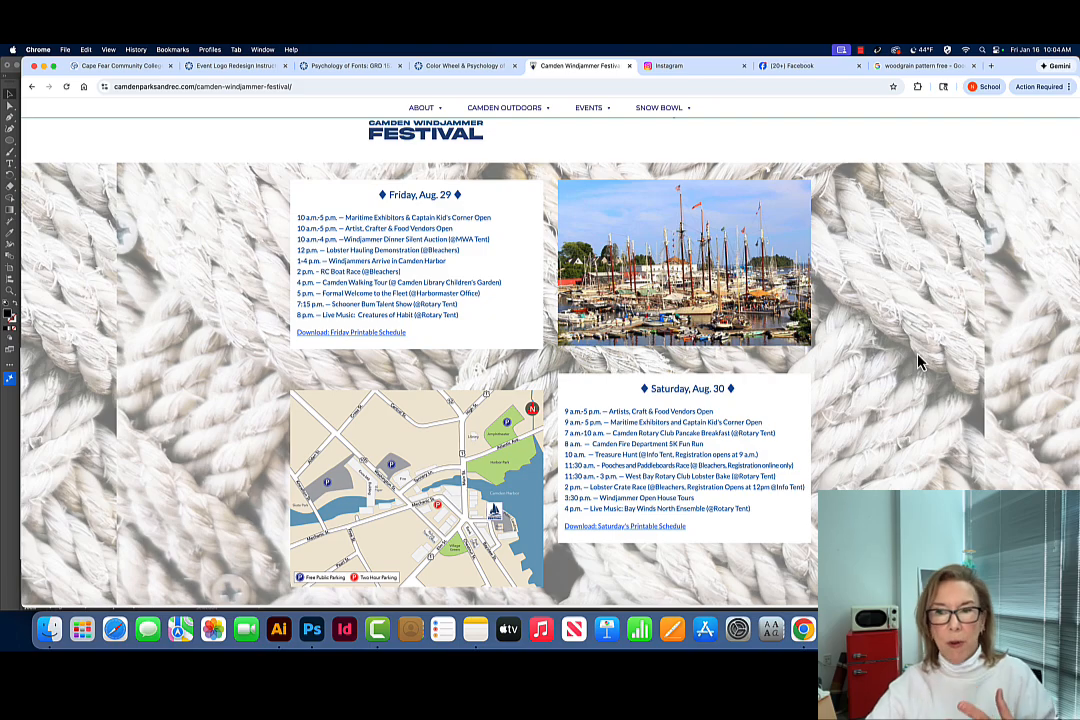
scroll(921, 362, down, 10)
scroll(921, 362, down, 20)
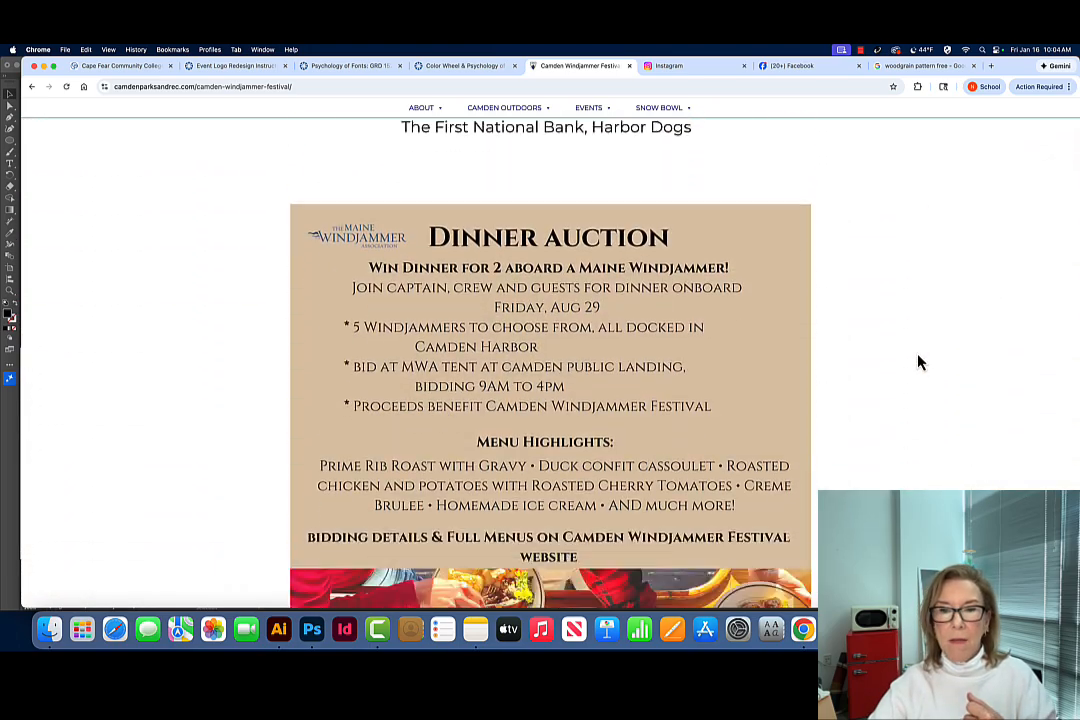
scroll(921, 362, down, 15)
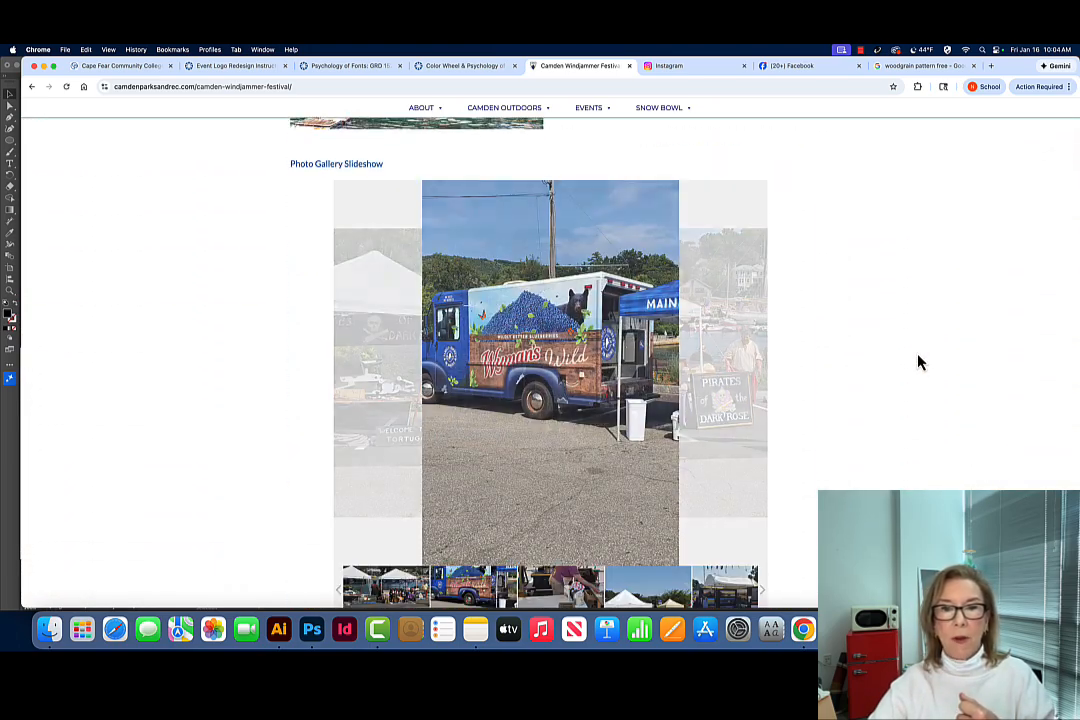
scroll(921, 362, down, 6)
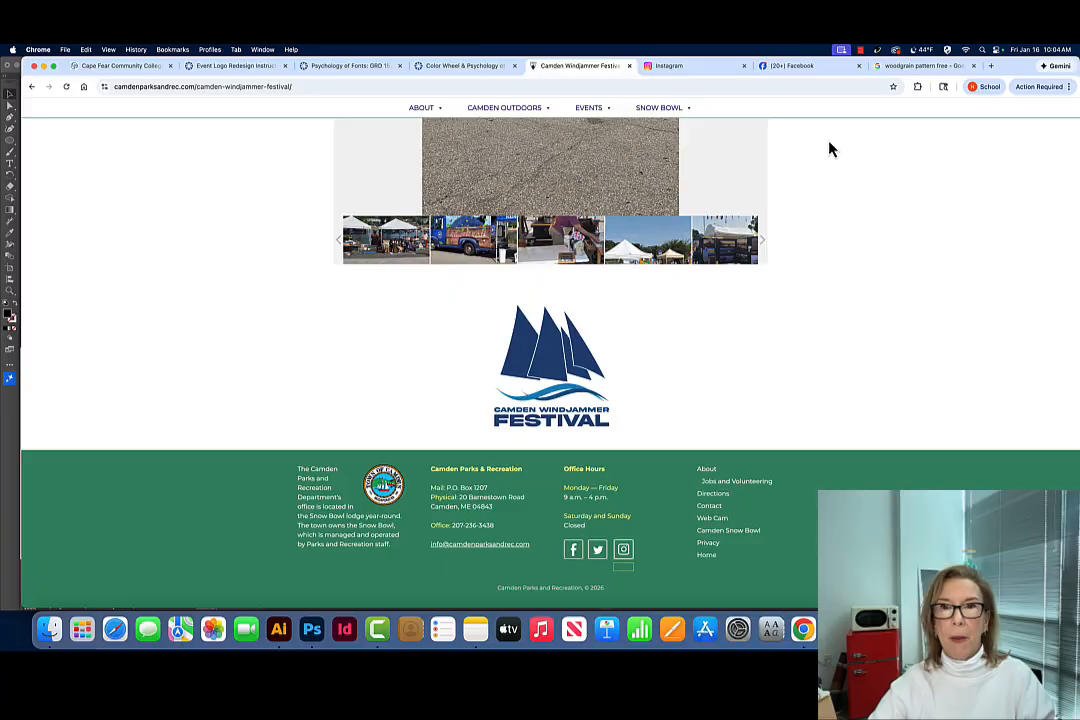
- Browse the Camden Windjammer Festival Facebook page, examining its posts, photos and event graphics
click(808, 72)
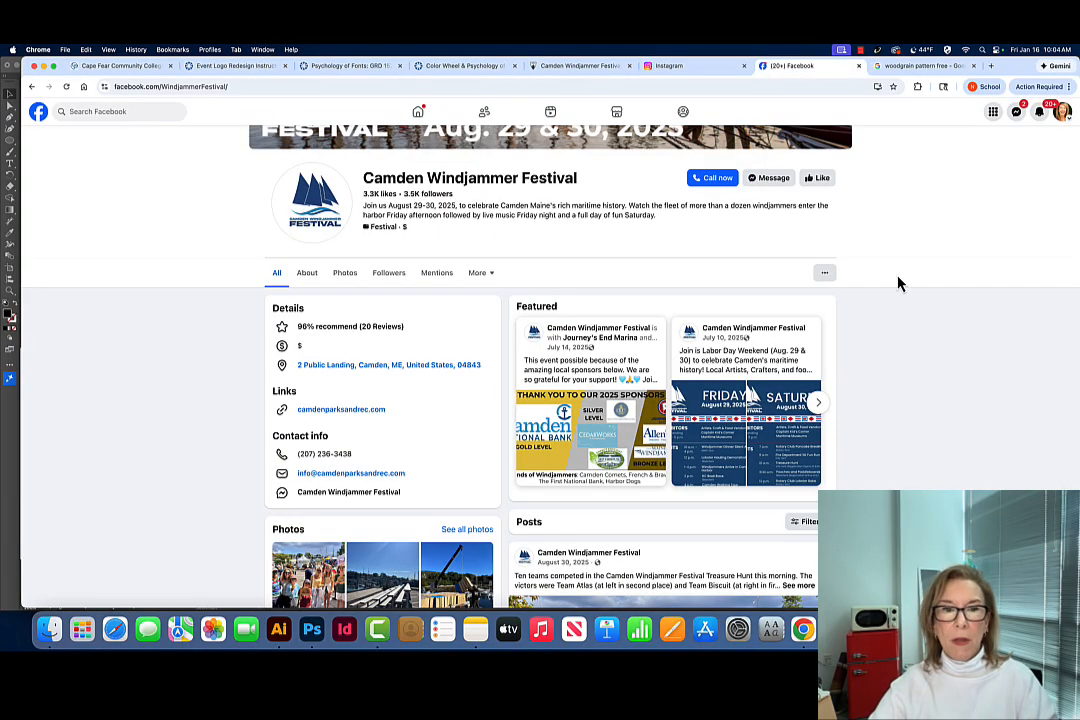
scroll(898, 284, down, 5)
scroll(910, 285, down, 8)
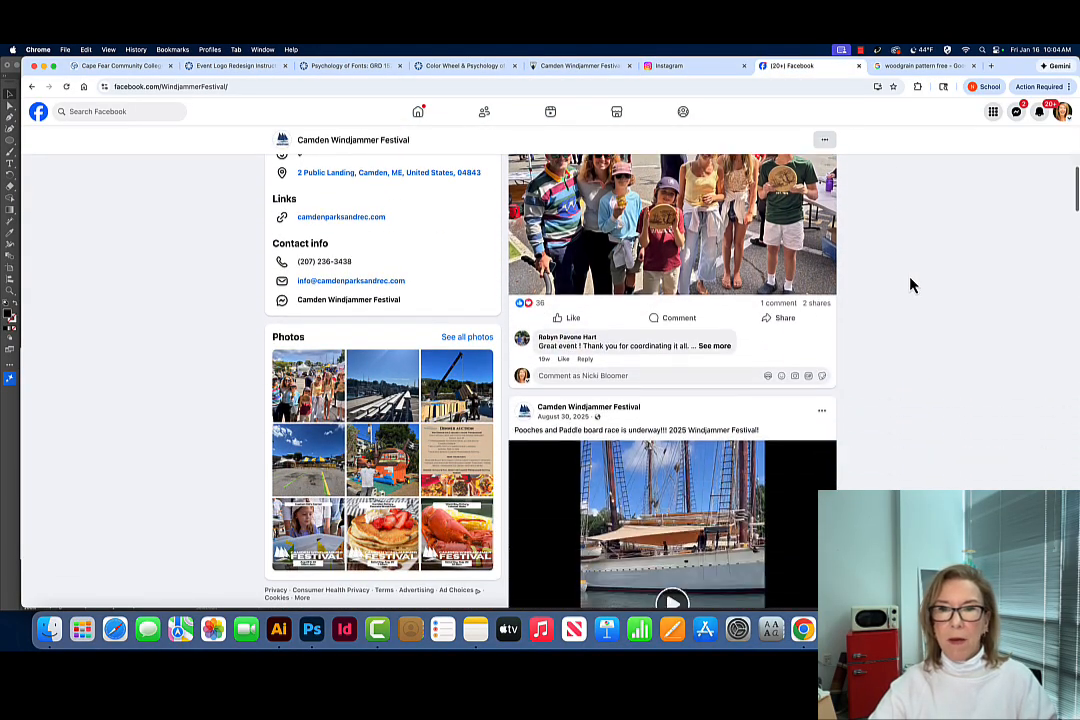
scroll(910, 285, down, 8)
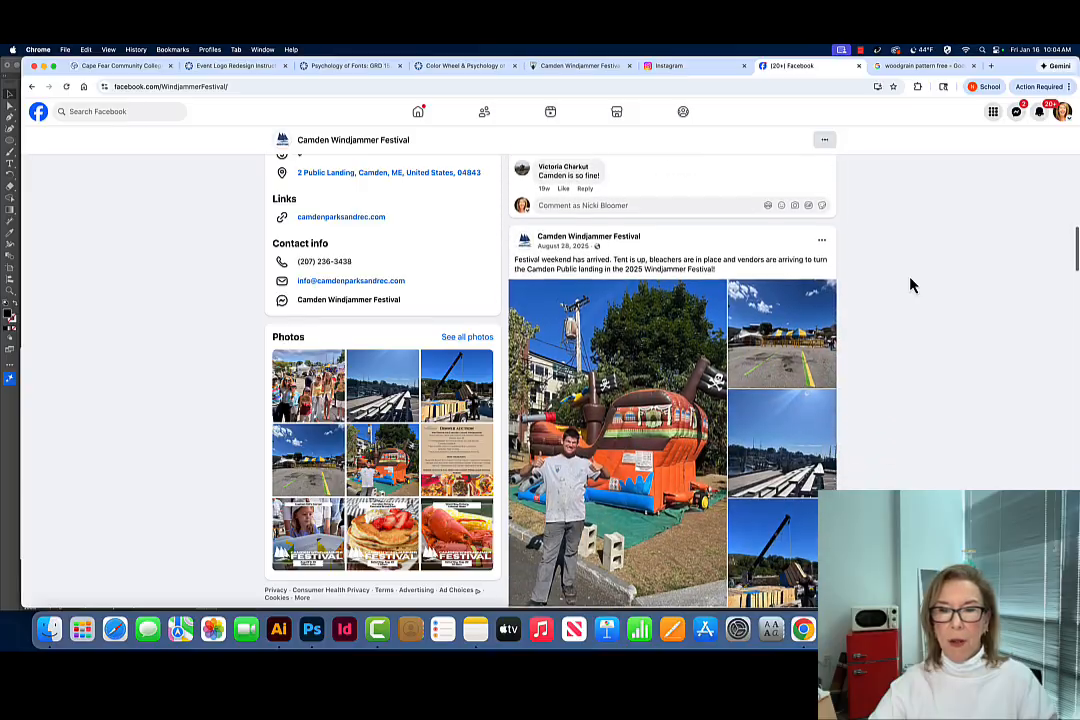
scroll(910, 285, down, 8)
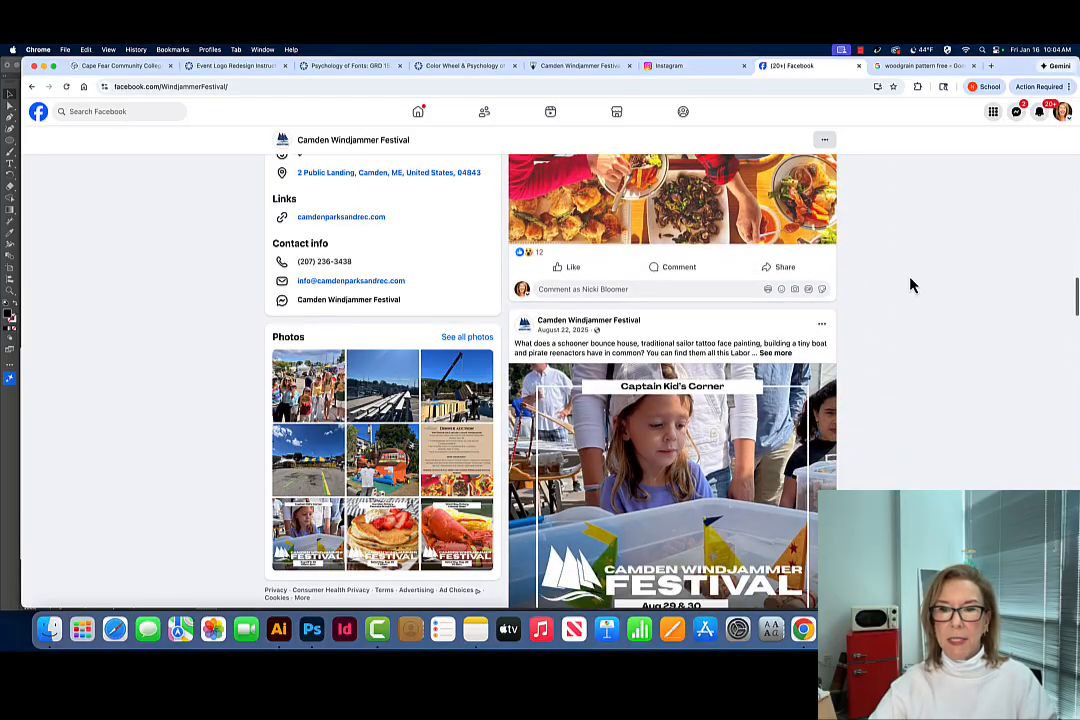
scroll(910, 285, down, 8)
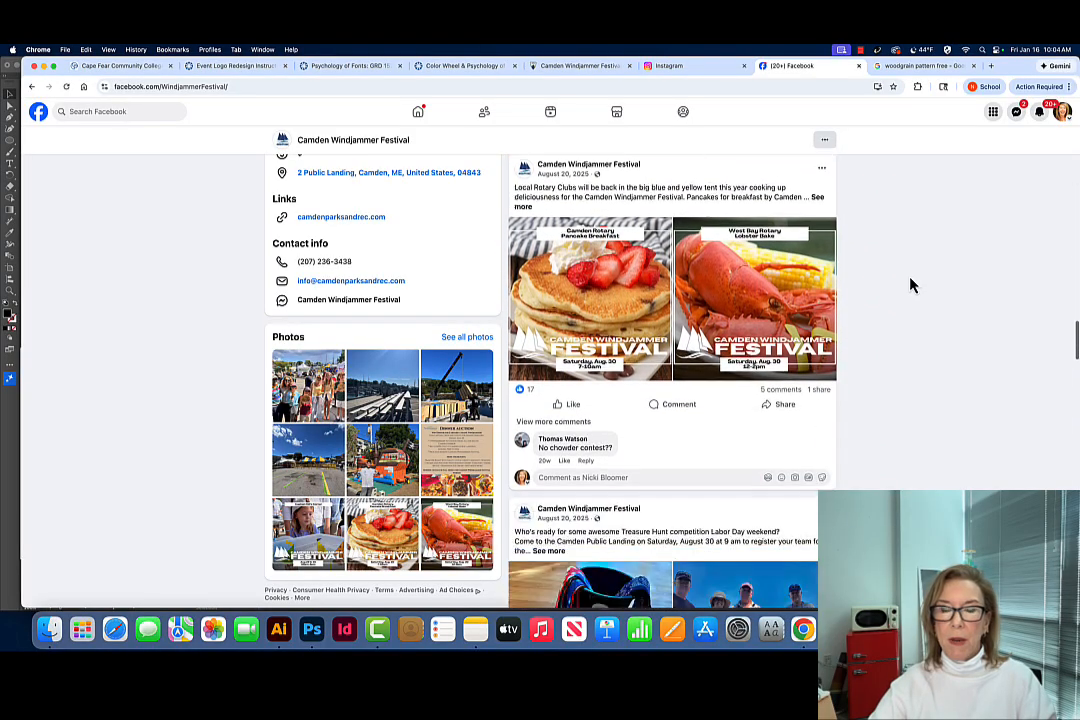
scroll(910, 285, down, 8)
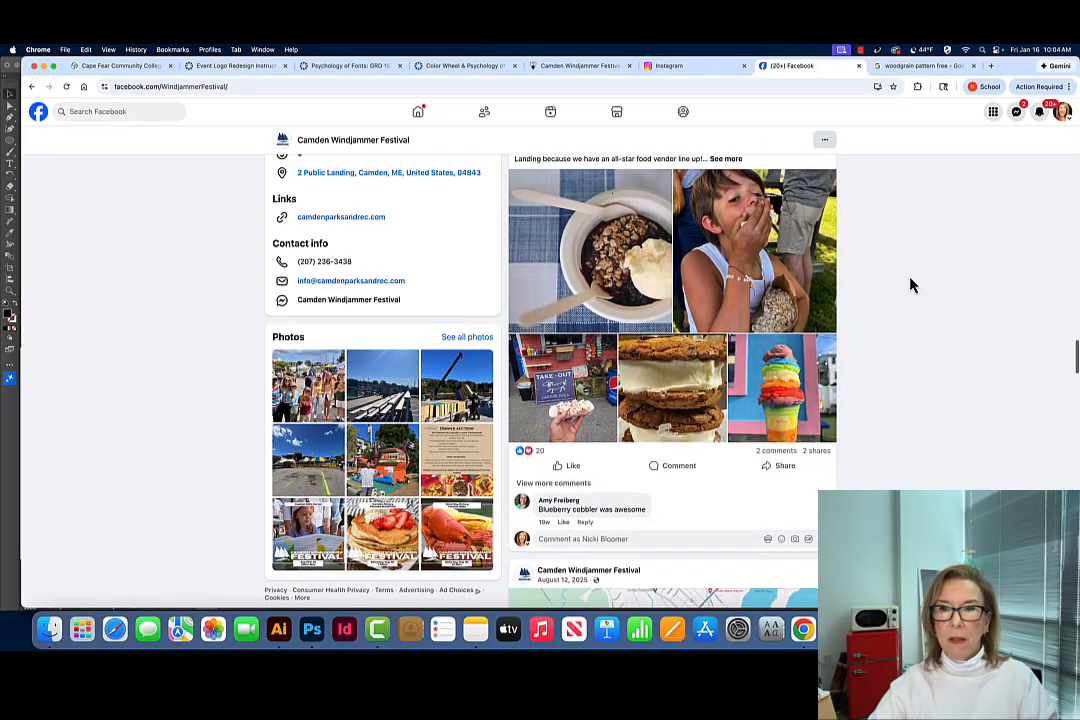
scroll(910, 285, down, 3)
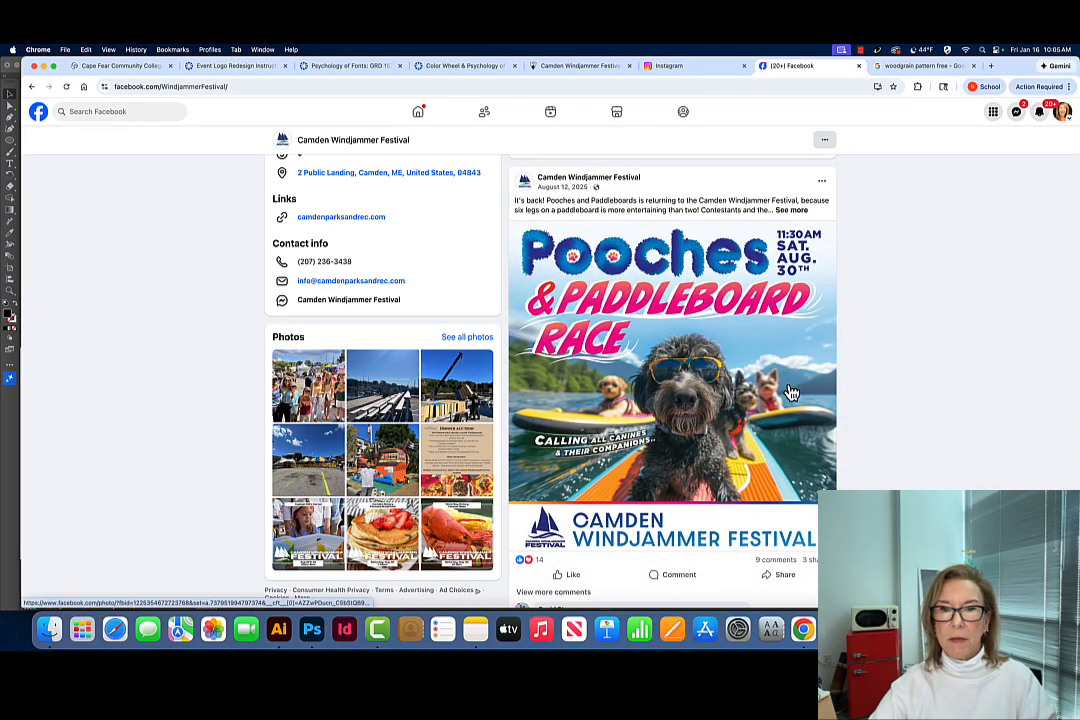
scroll(892, 386, up, 10)
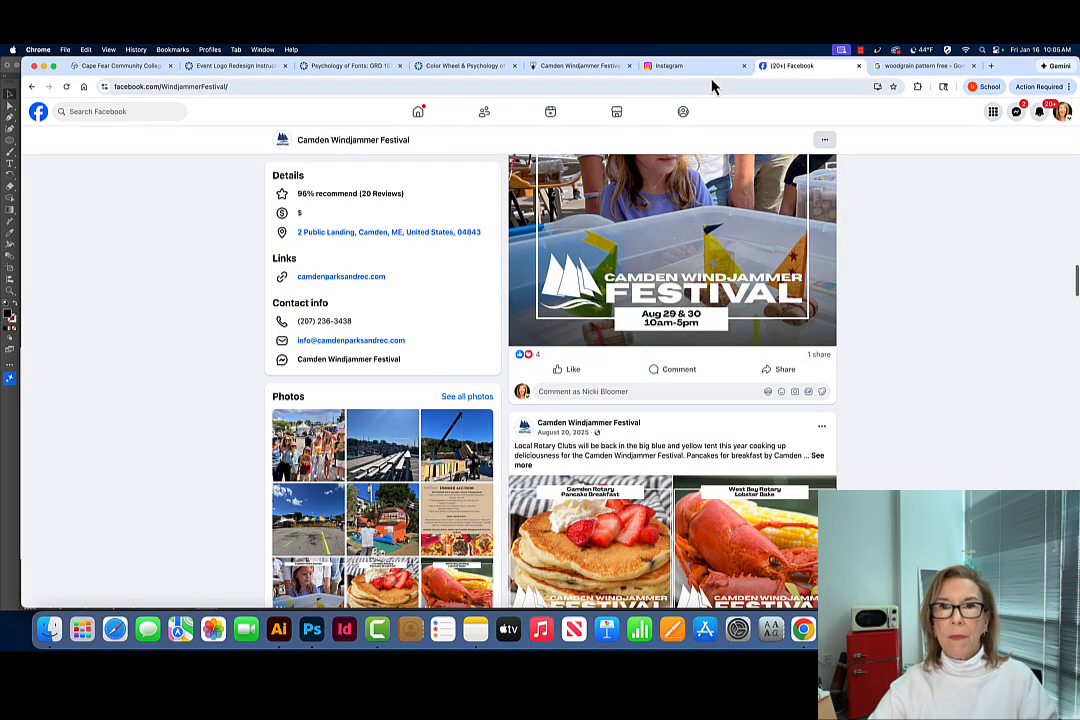
- Browse the camdenwindjammerfest Instagram profile and examine its grid of harbor and sailboat photos
click(700, 66)
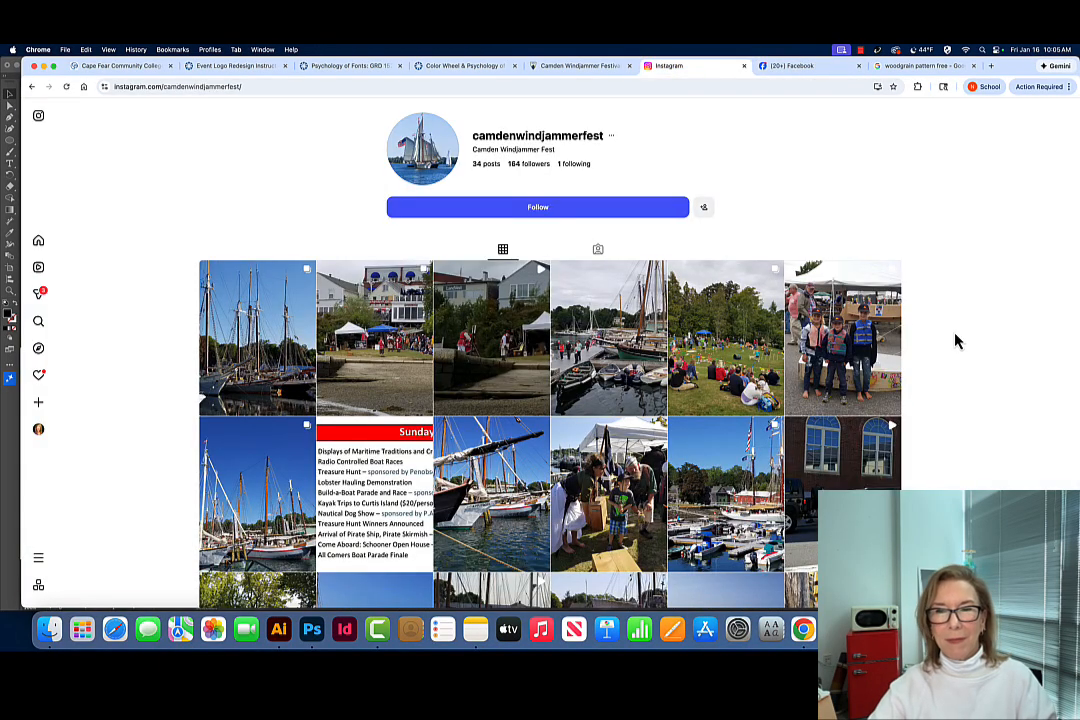
scroll(955, 341, down, 4)
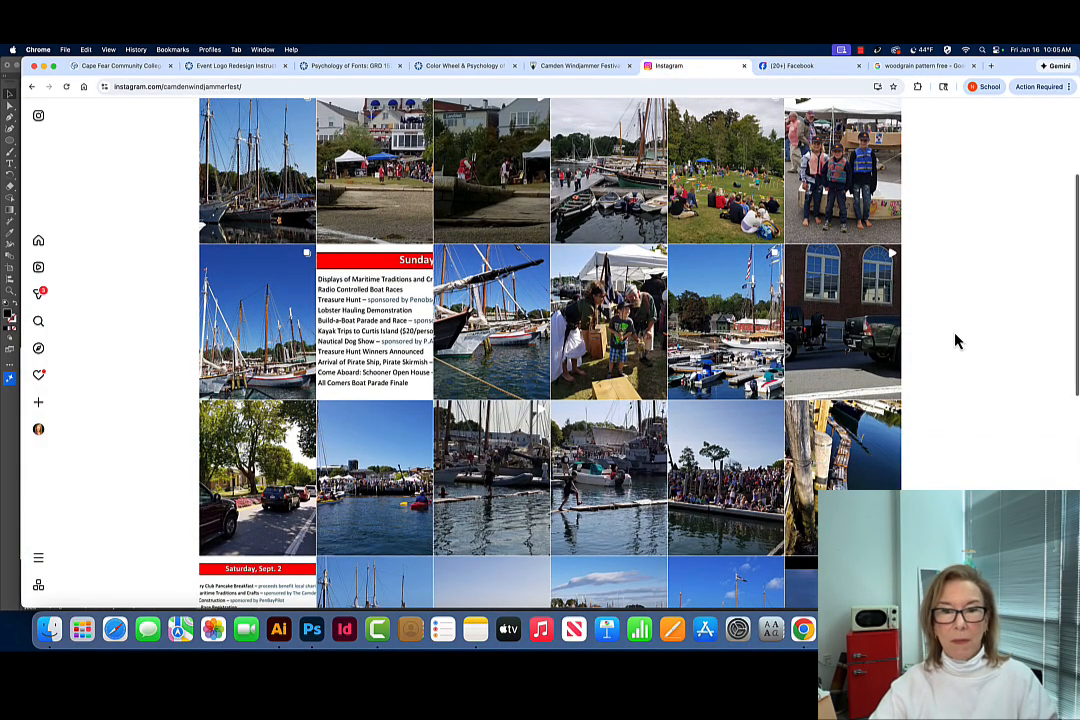
scroll(955, 341, down, 5)
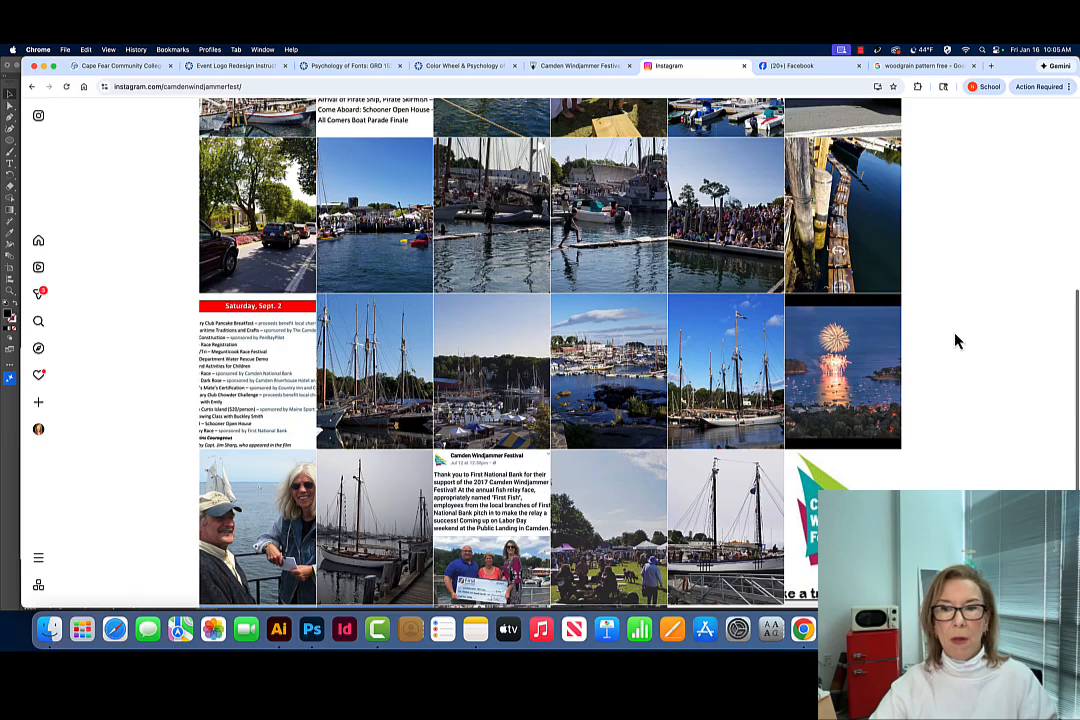
scroll(955, 372, down, 2)
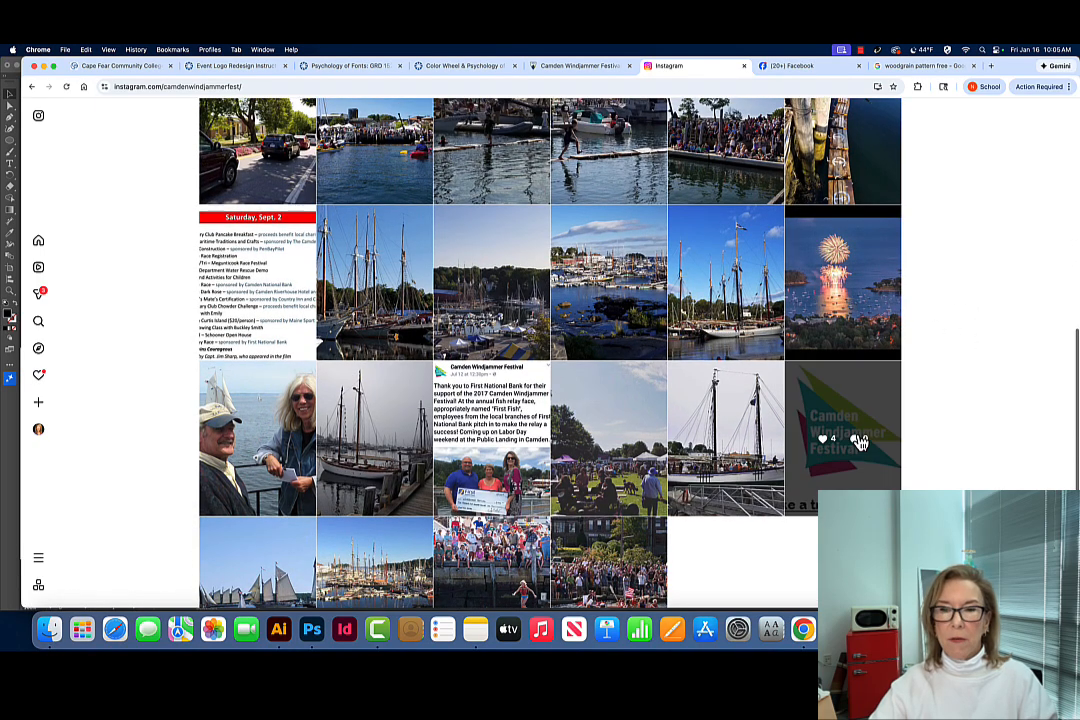
scroll(958, 400, up, 3)
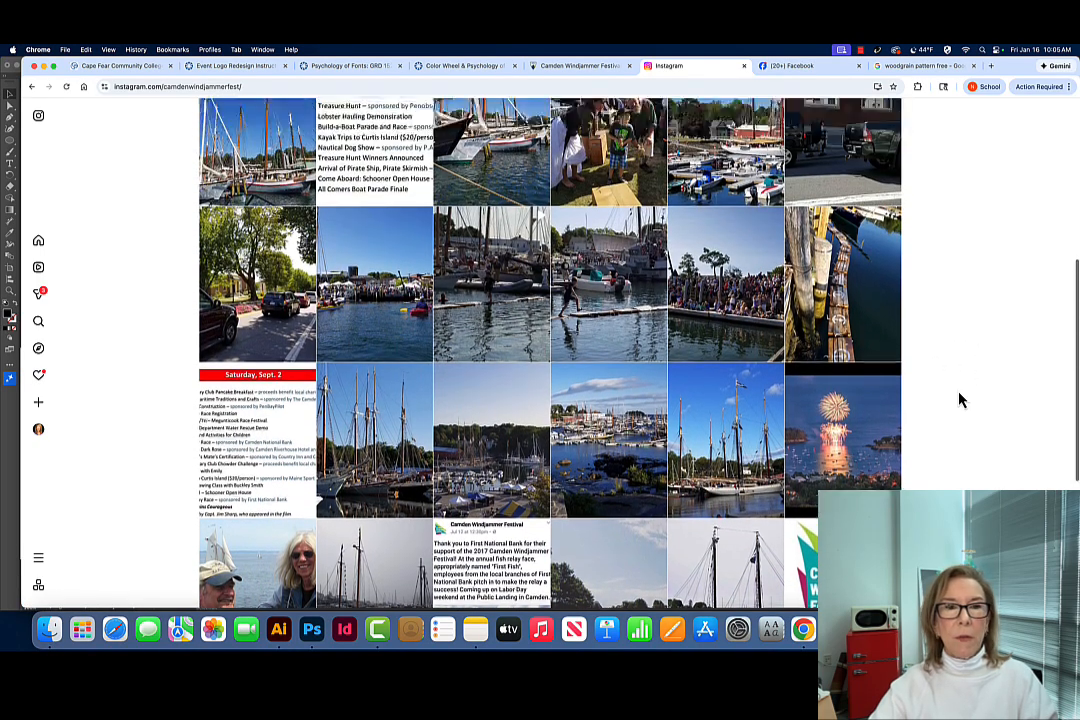
scroll(958, 400, up, 5)
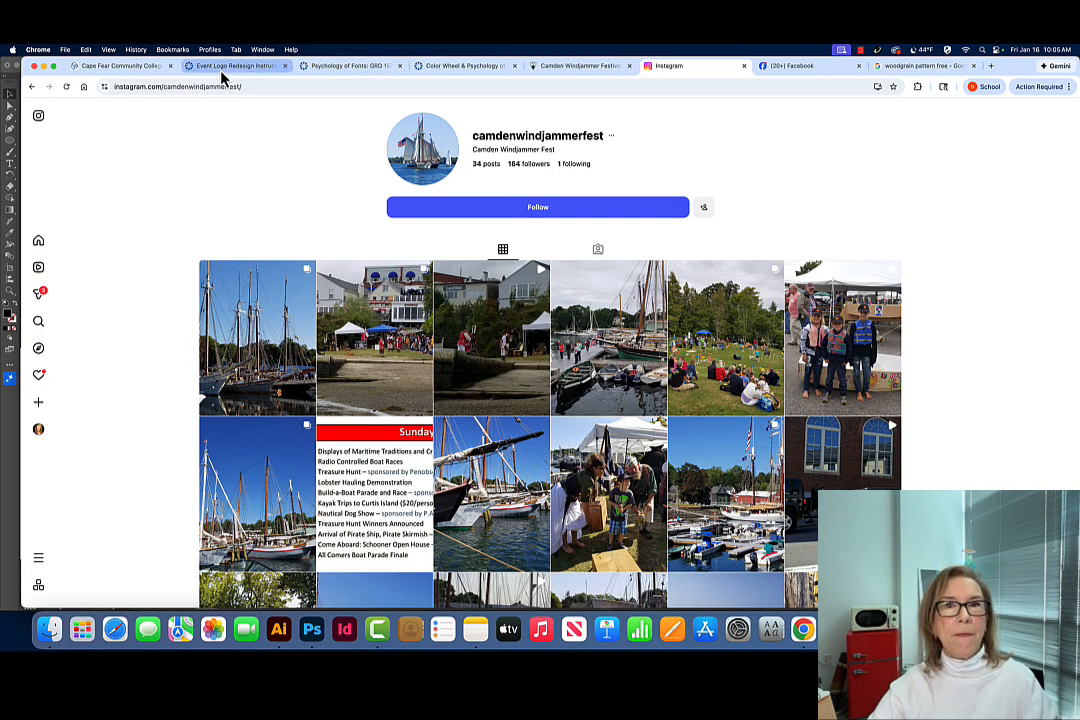
- Switch to Illustrator and enlarge the sailboat line drawing beside the artboard proportionally to about 357 pt square
click(278, 629)
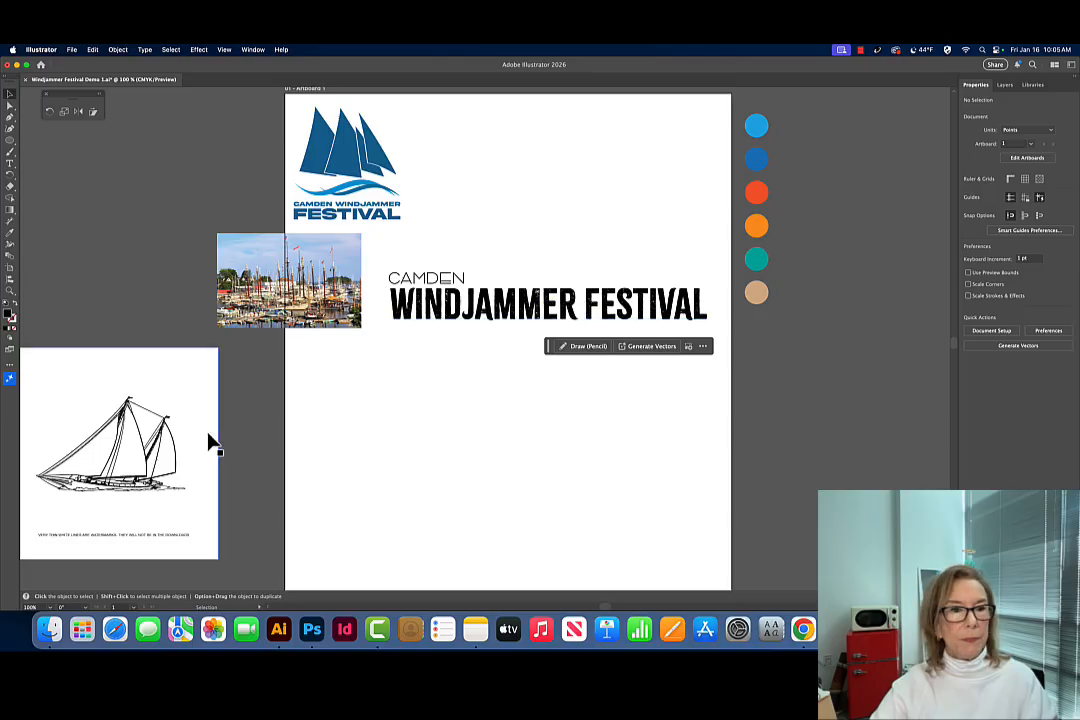
mouse_move(212, 441)
mouse_down()
mouse_move(463, 414)
mouse_move(471, 435)
mouse_move(189, 431)
mouse_move(208, 440)
mouse_up()
scroll(190, 278, down, 2)
scroll(190, 278, left, 1)
scroll(205, 274, left, 2)
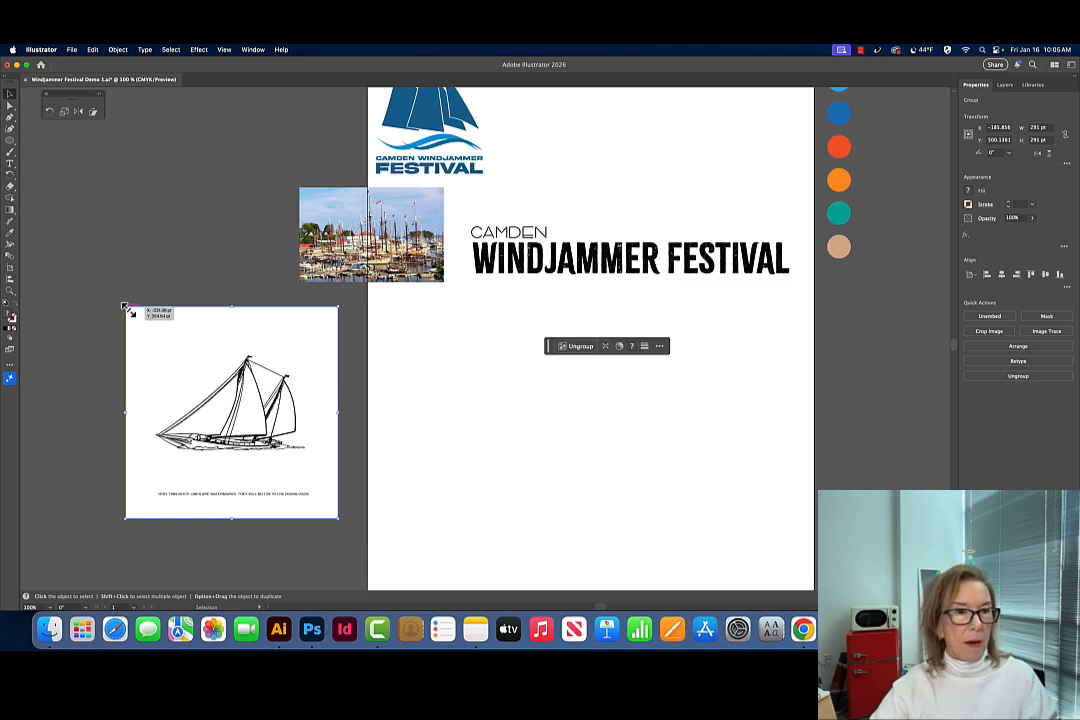
drag(125, 307, 99, 281)
click(212, 212)
click(237, 318)
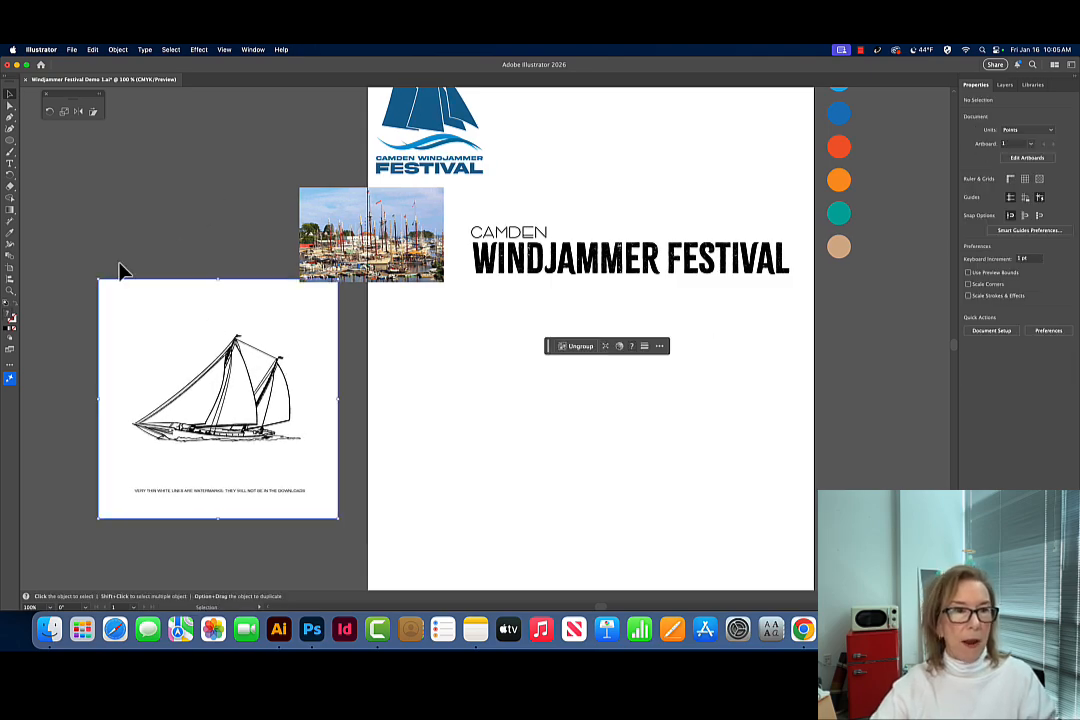
drag(100, 281, 79, 260)
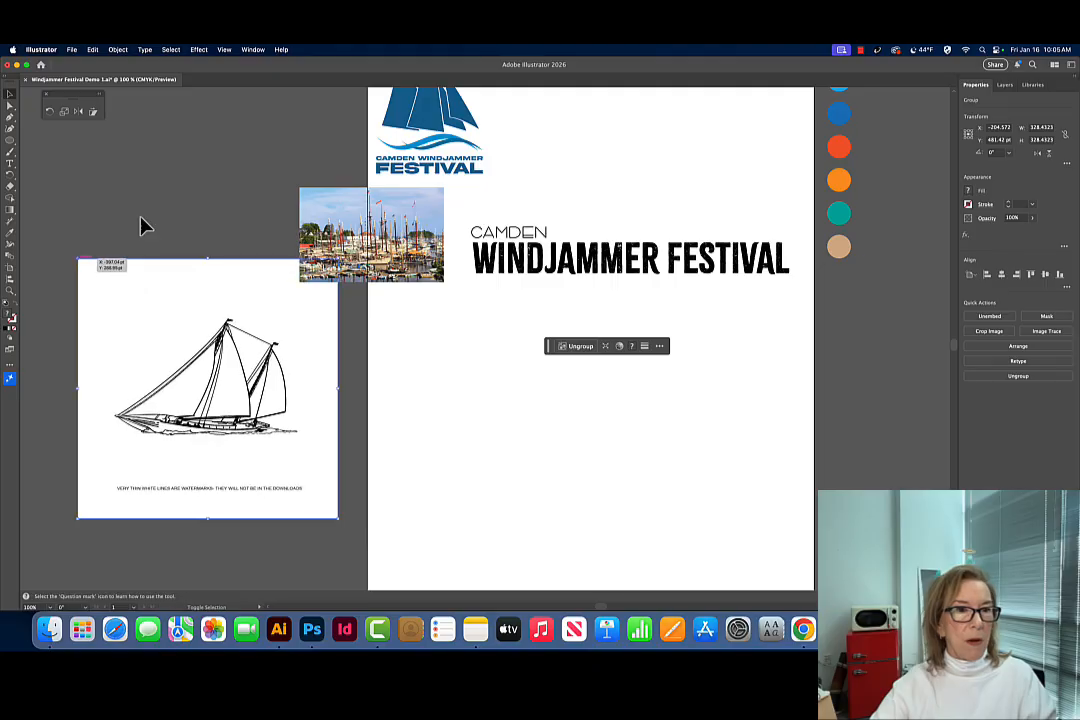
click(146, 228)
click(118, 49)
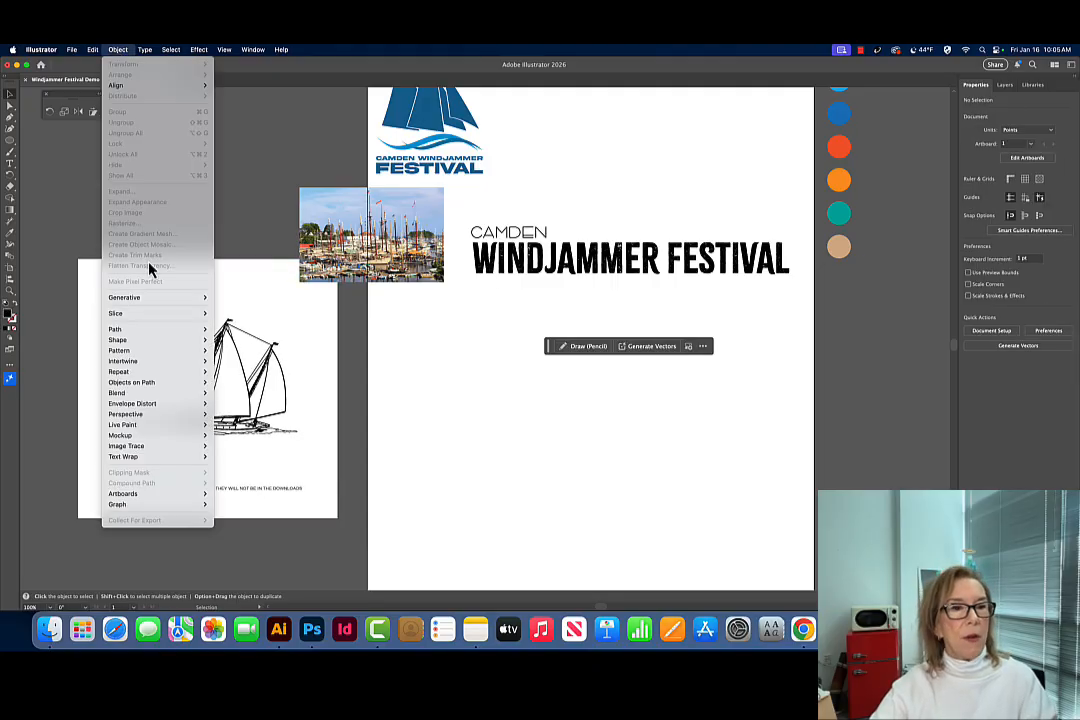
mouse_move(158, 450)
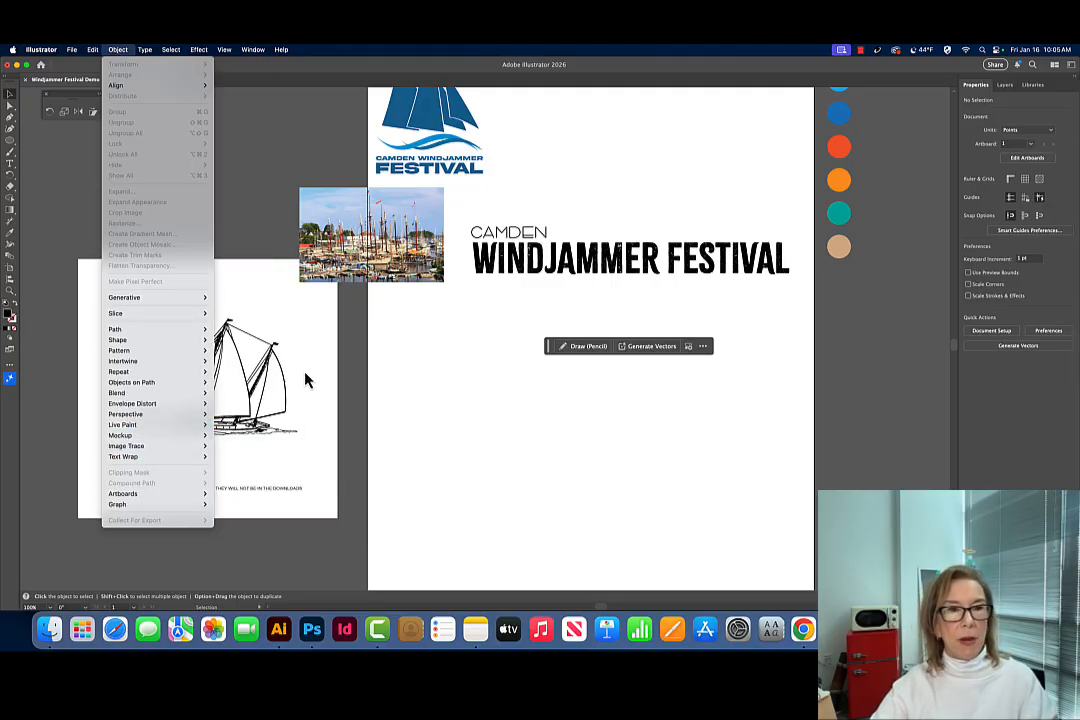
click(229, 154)
- Convert the sailboat line drawing into editable vector paths using Image Trace with Make and Expand
click(237, 295)
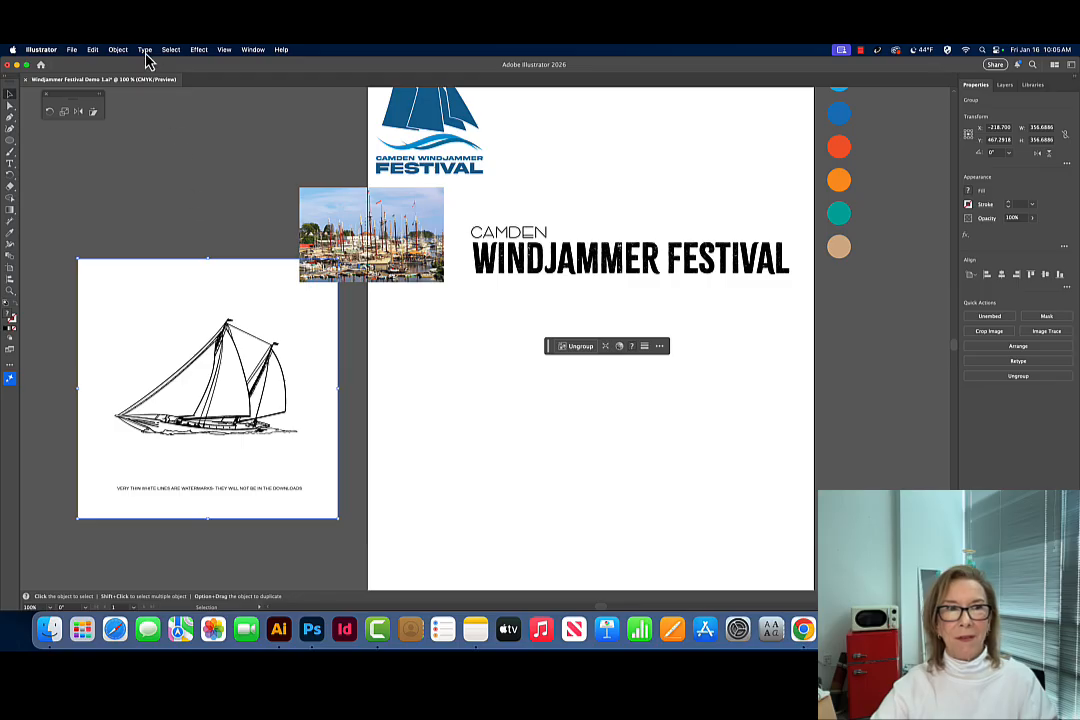
click(118, 49)
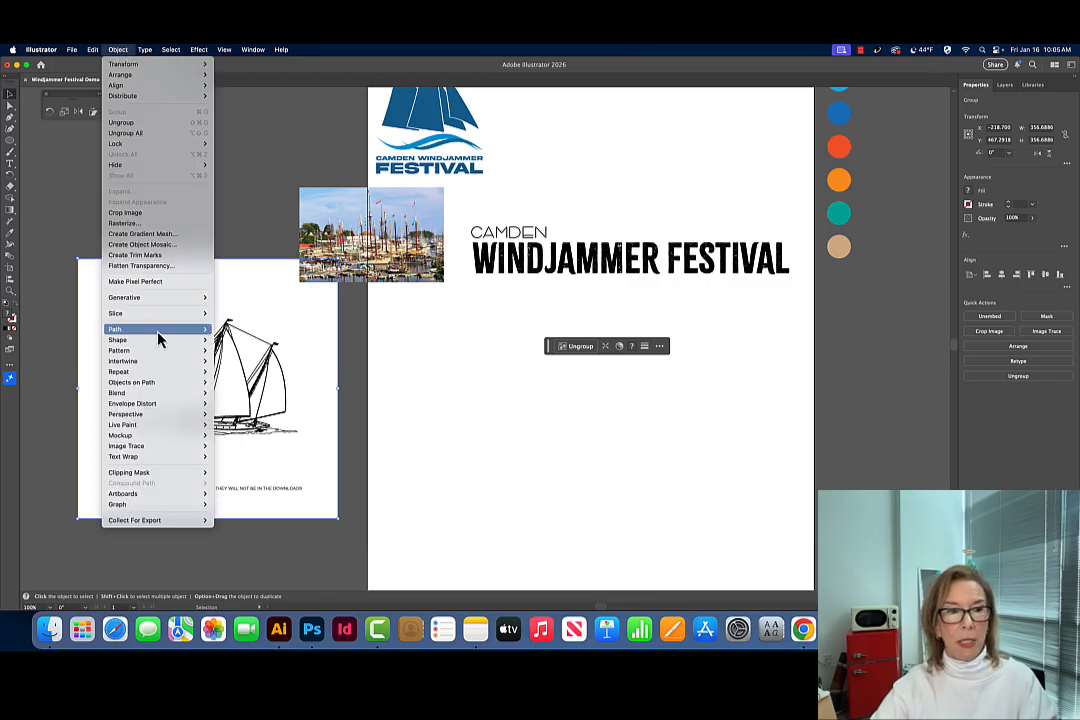
mouse_move(159, 449)
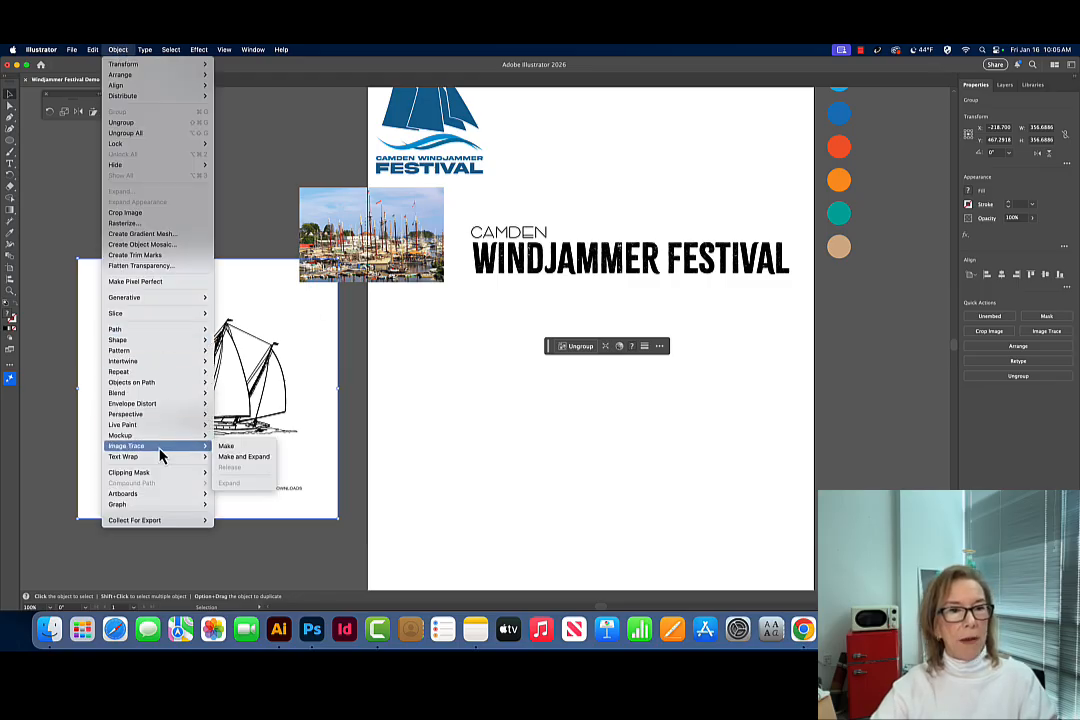
click(240, 459)
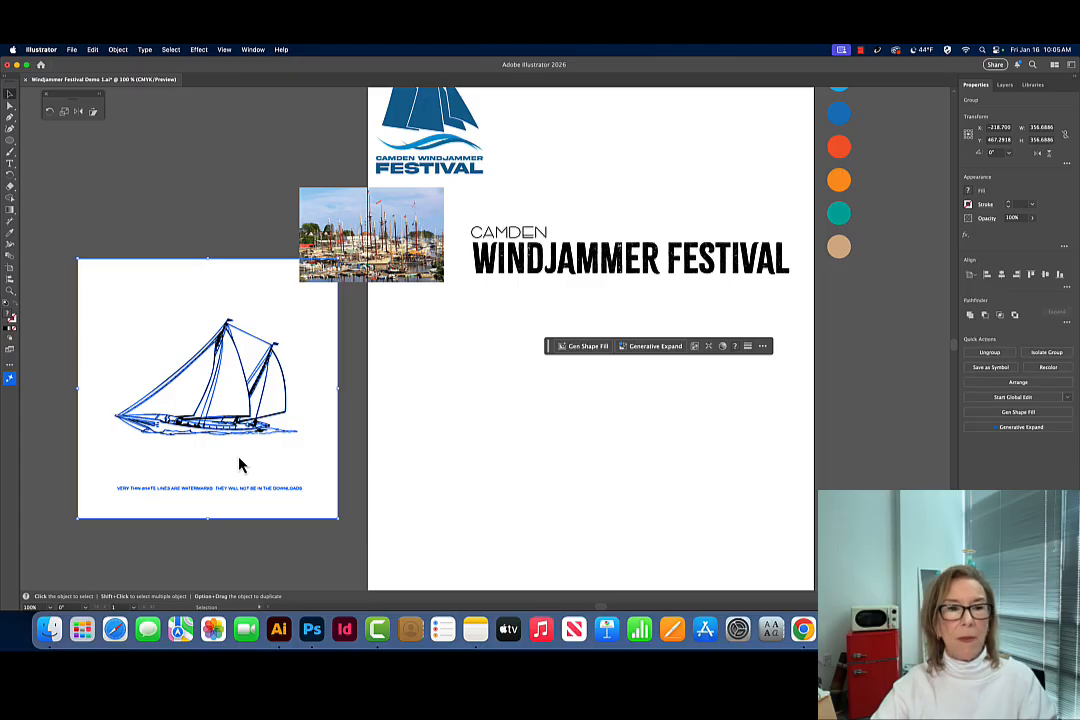
- Ungroup the traced sailboat drawing into separate paths
click(117, 50)
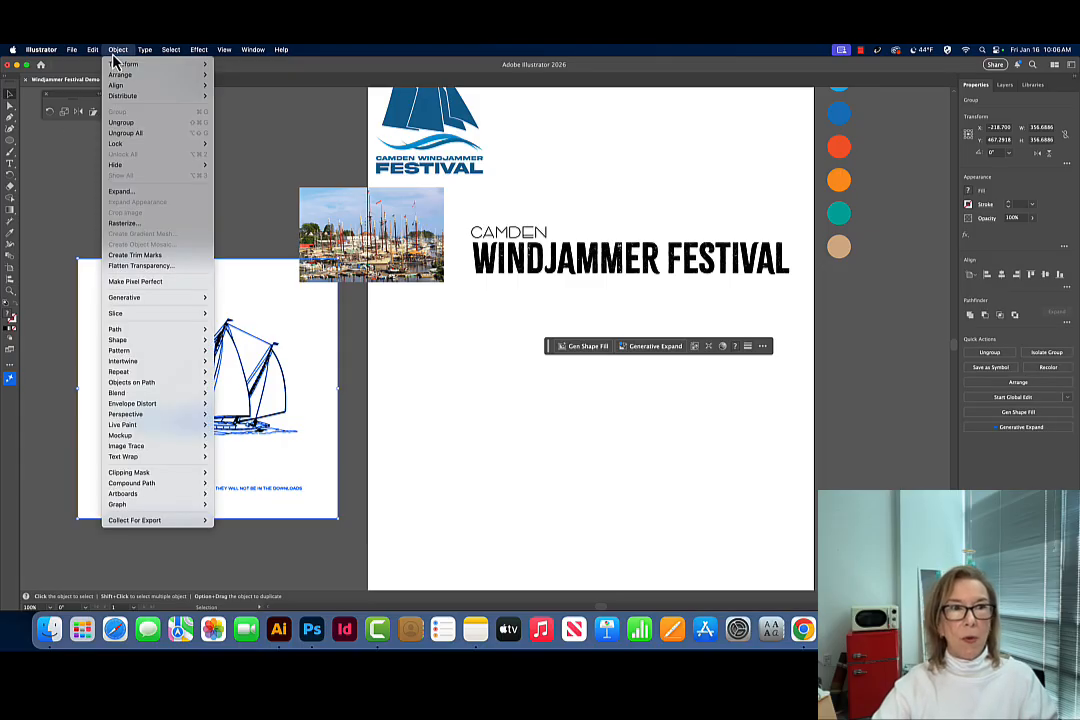
click(120, 122)
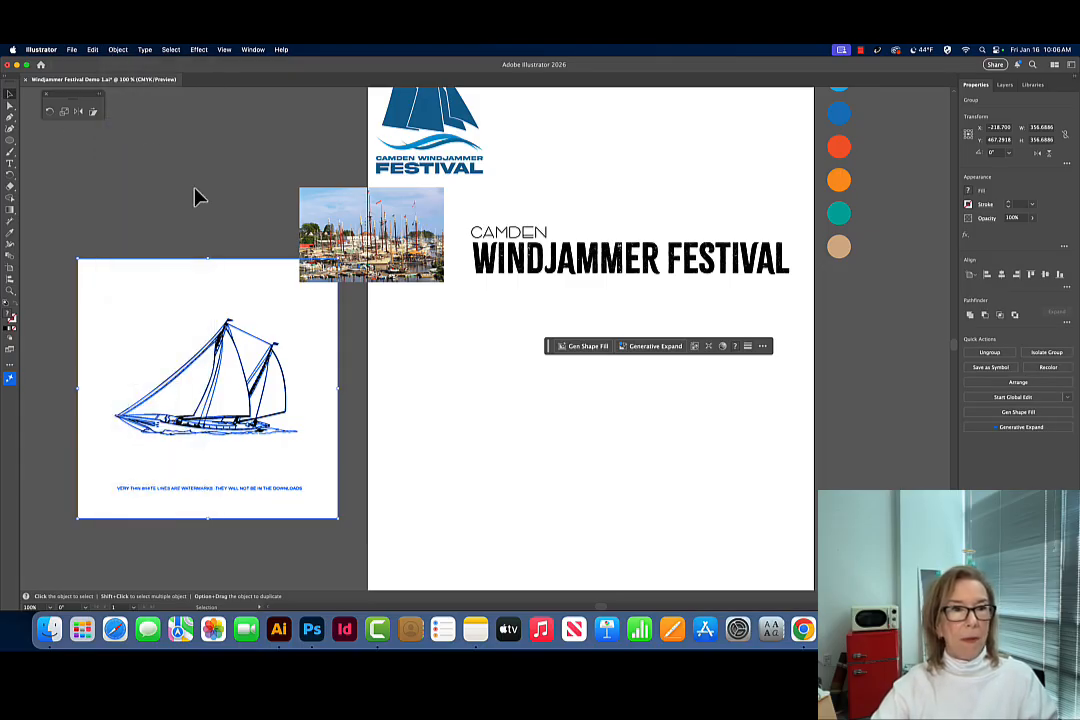
click(117, 50)
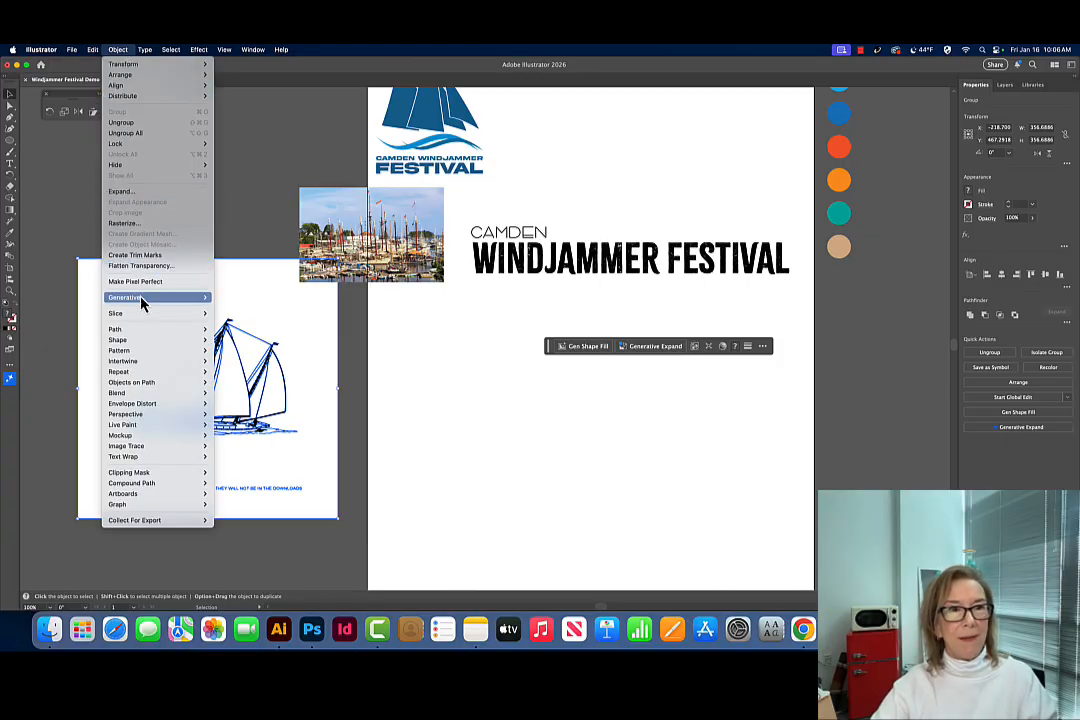
click(126, 124)
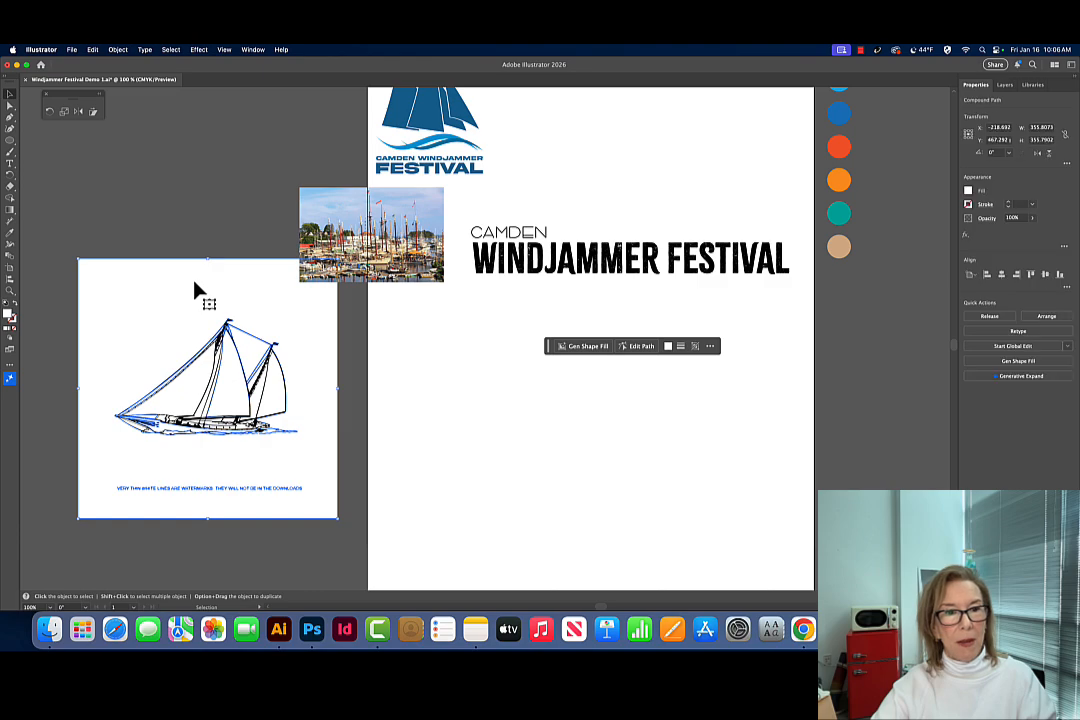
- Delete the tracing's white background, outer frame and watermark text, keeping only the sailboat artwork beside the artboard
click(217, 193)
drag(75, 231, 297, 505)
drag(262, 457, 229, 501)
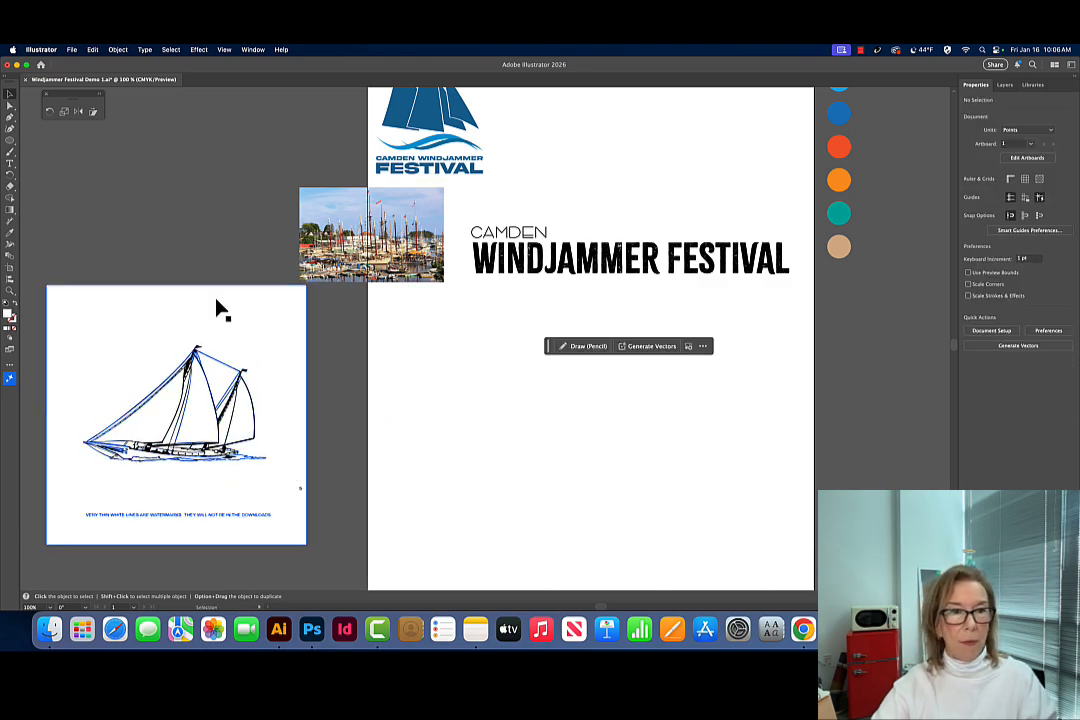
click(216, 305)
key(Delete)
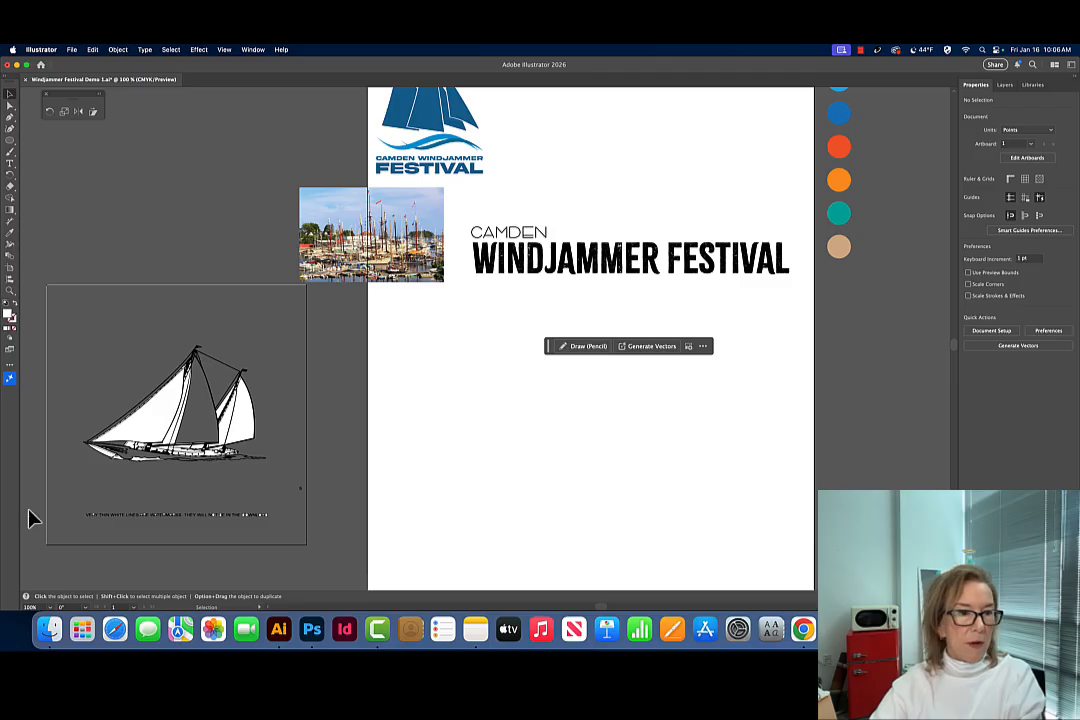
click(306, 510)
key(Delete)
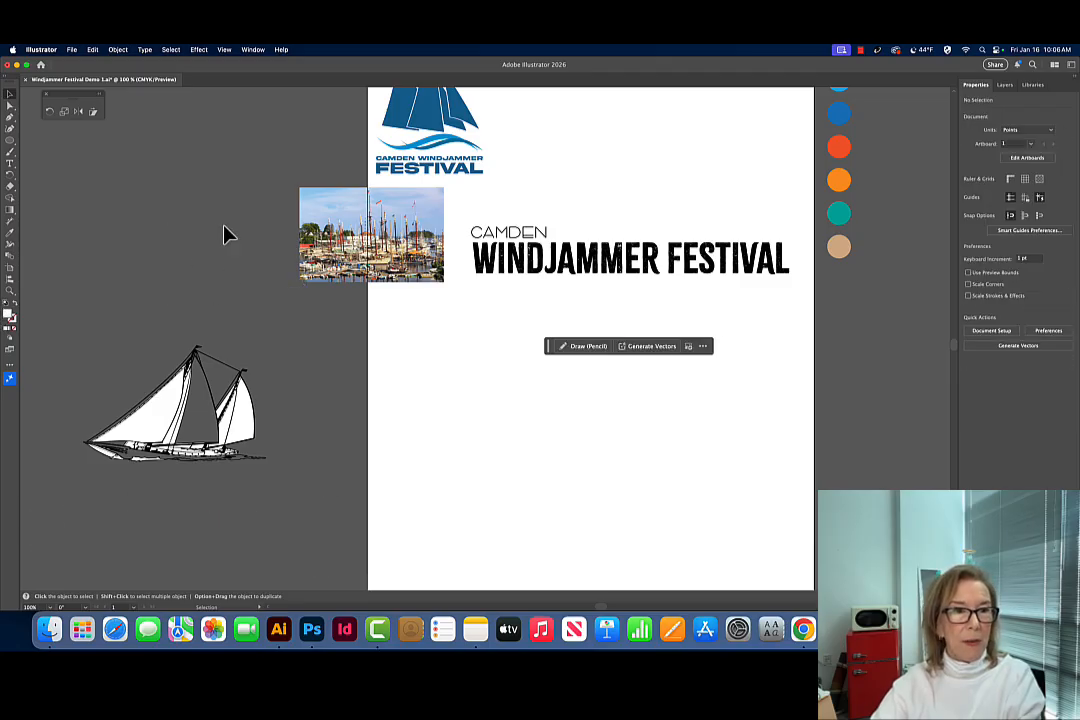
- Select all pieces of the traced sailboat, including the masthead flags, and lock the selection
scroll(278, 370, left, 3)
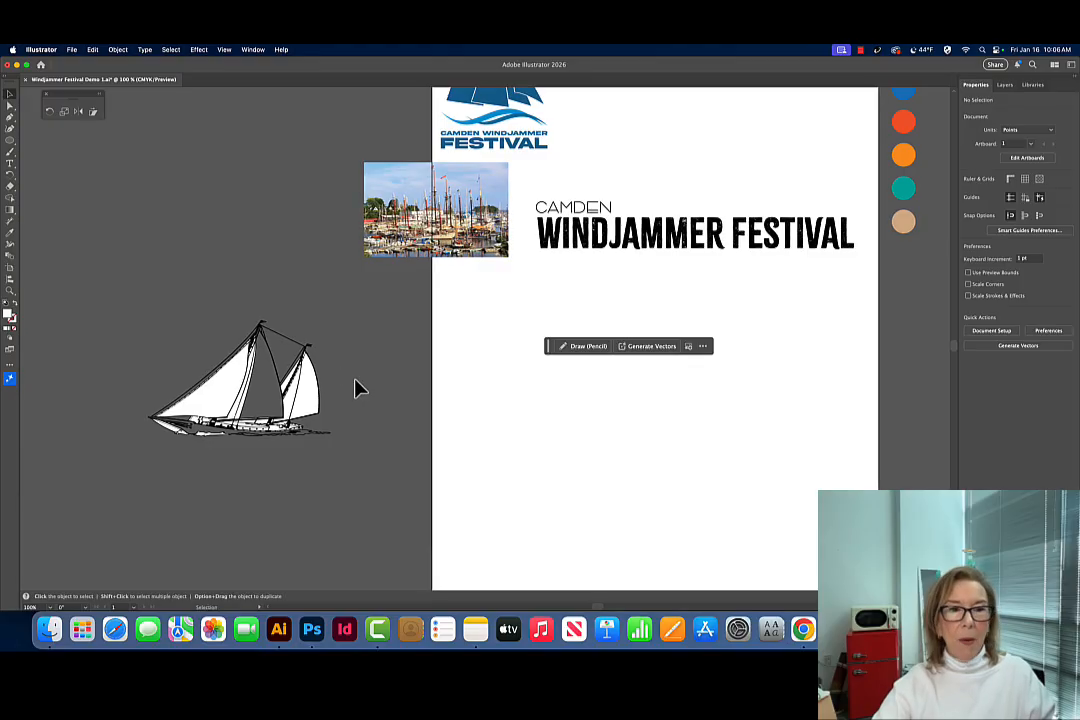
click(335, 387)
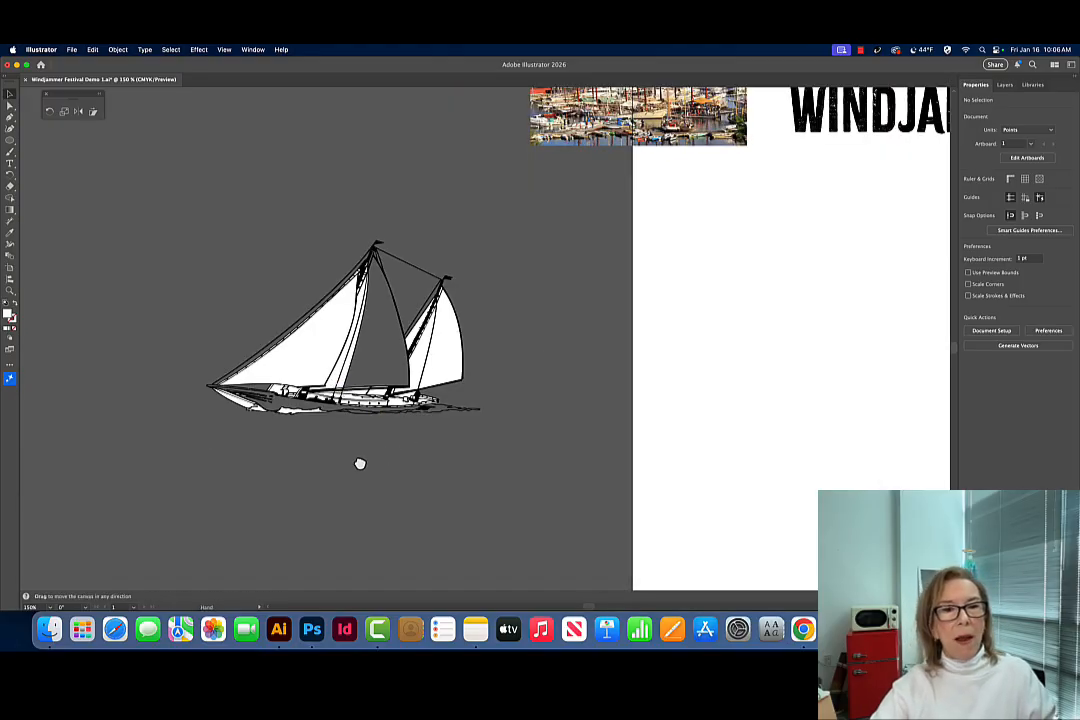
scroll(359, 463, right, 2)
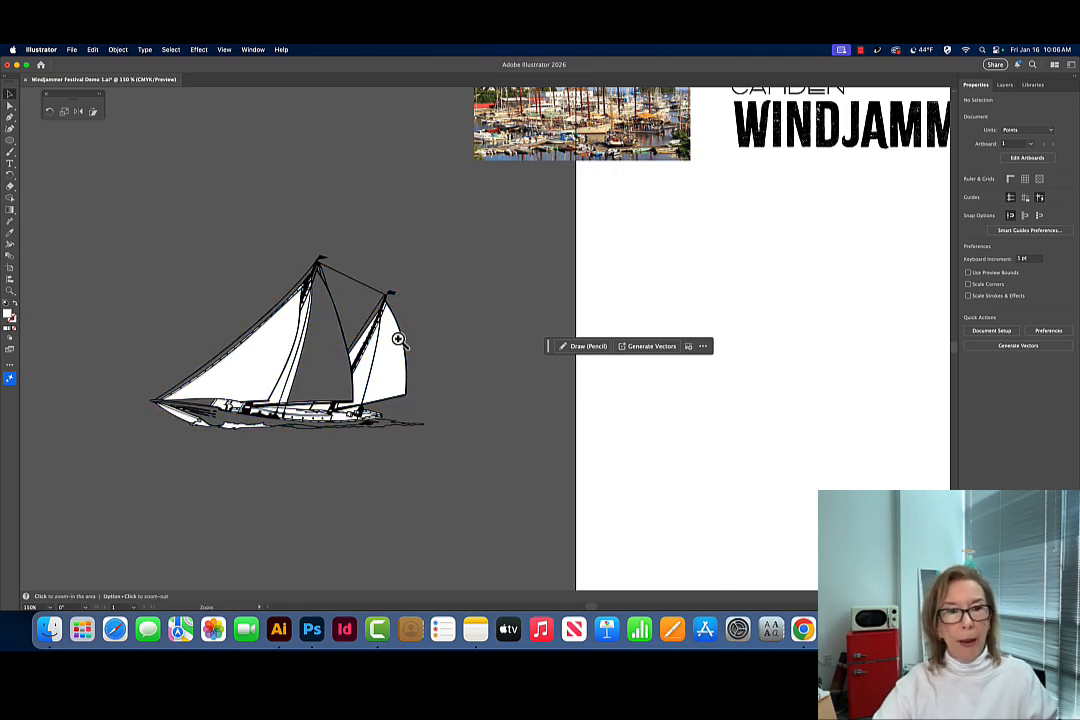
drag(398, 340, 368, 360)
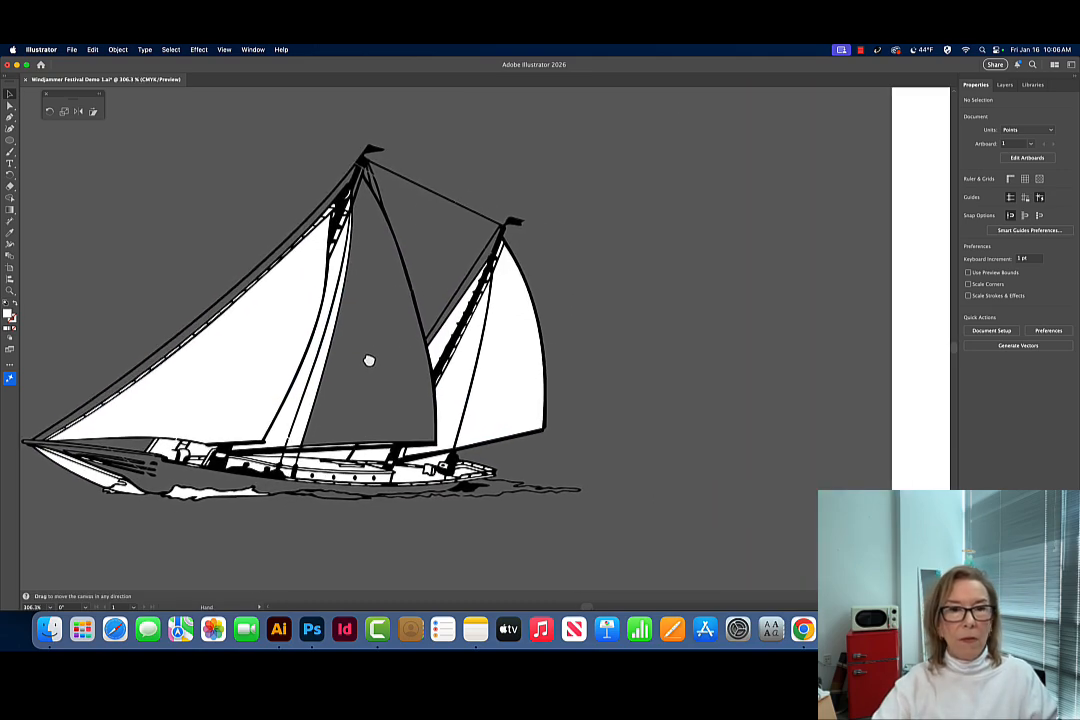
click(10, 117)
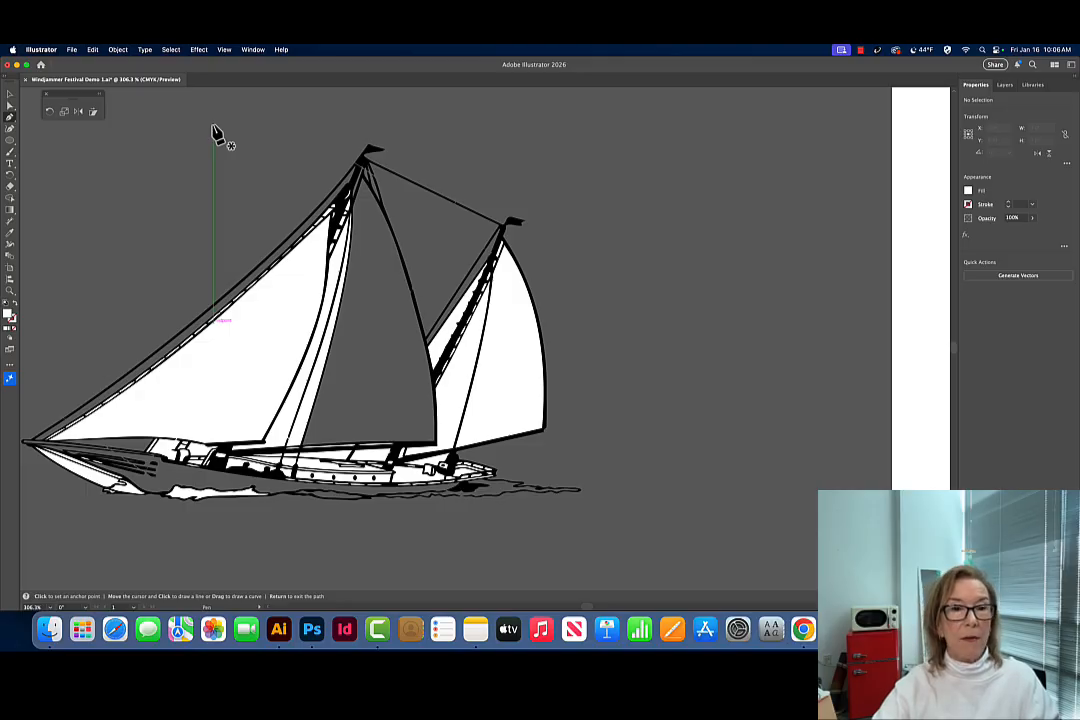
click(18, 97)
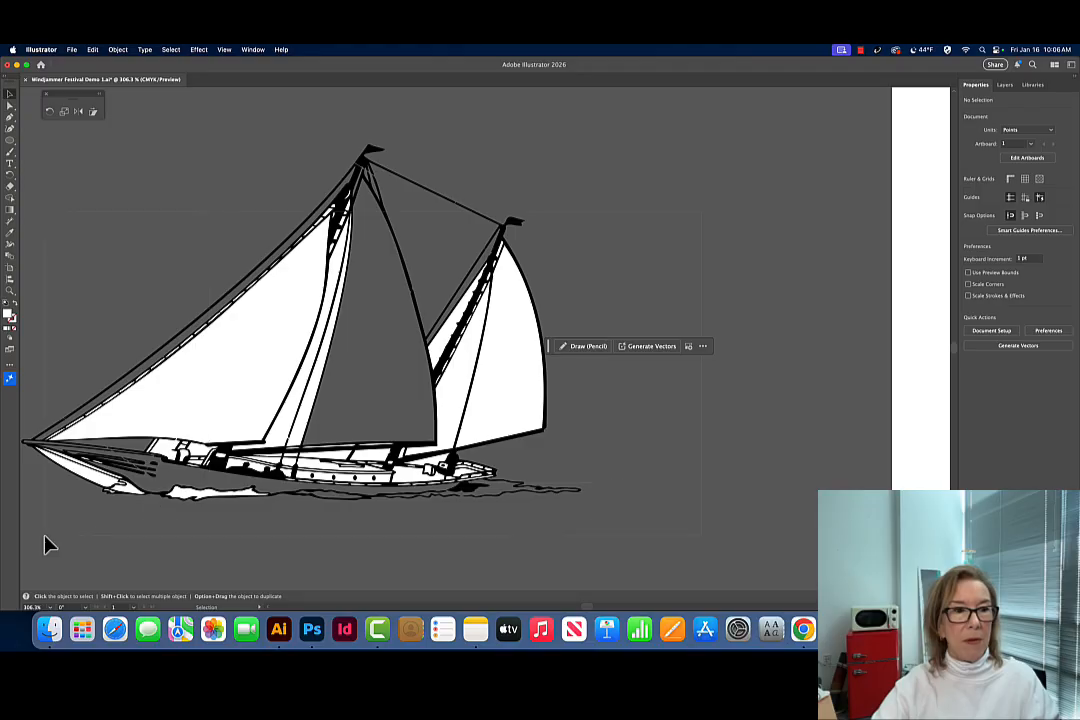
key(super+a)
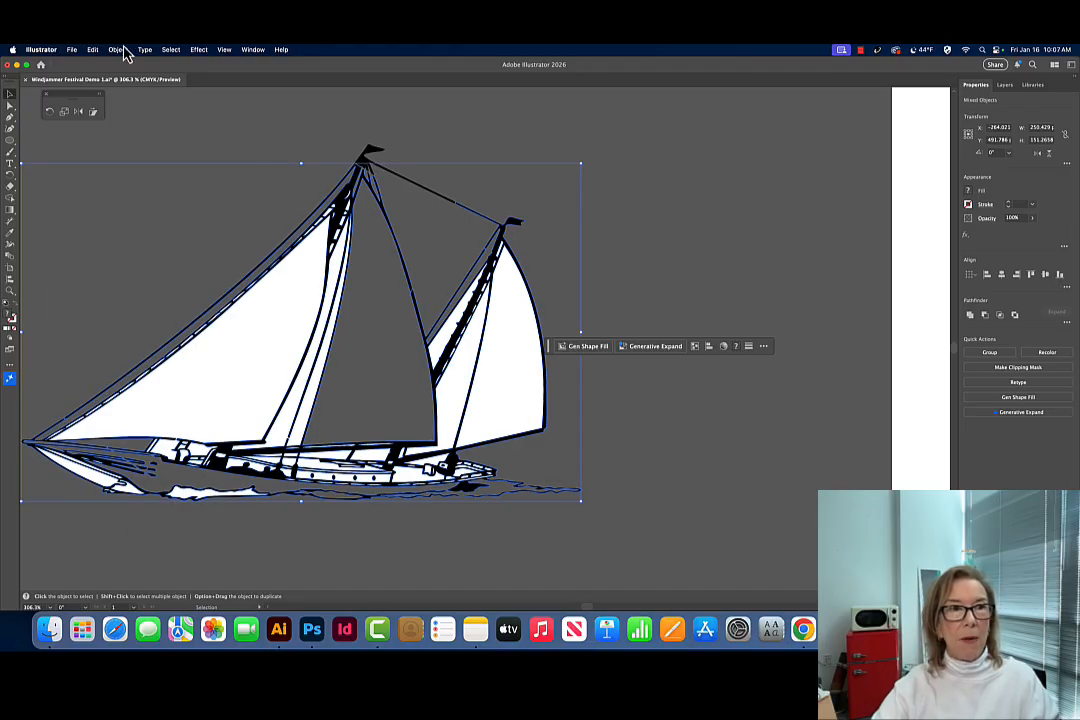
click(117, 49)
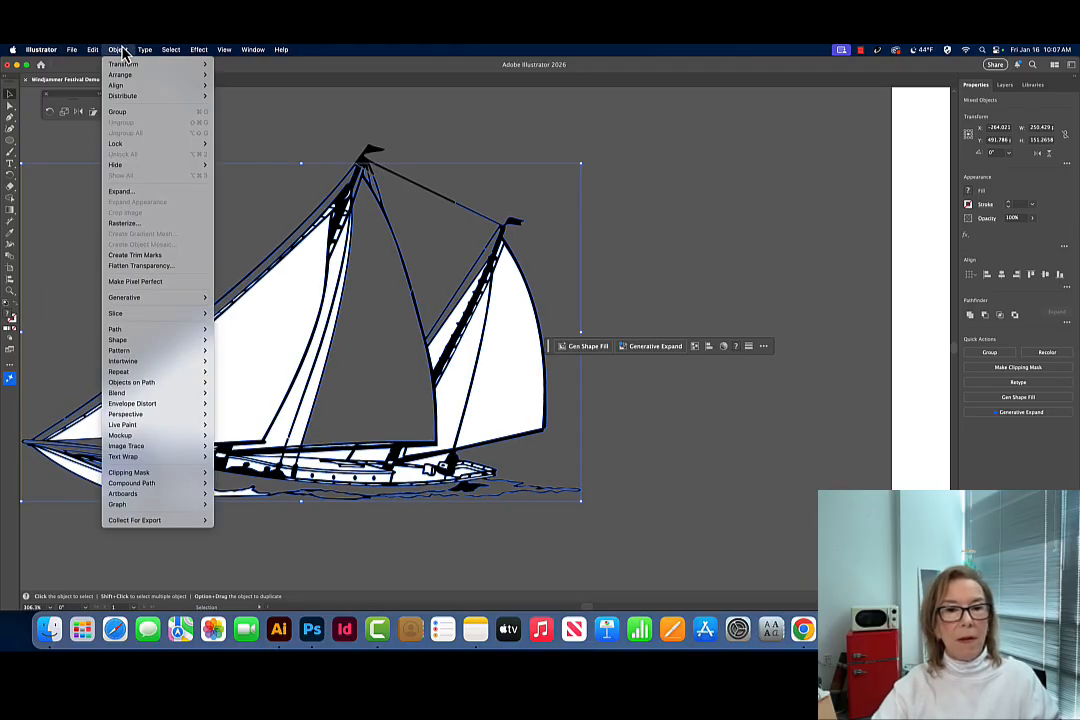
click(119, 148)
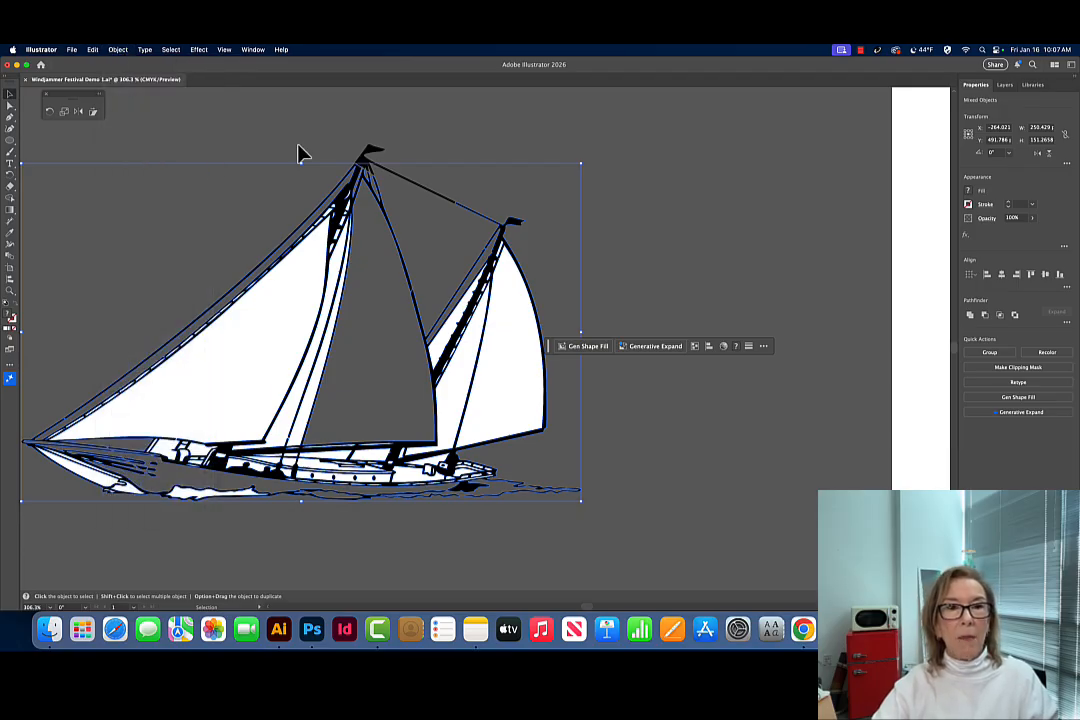
key(super+8)
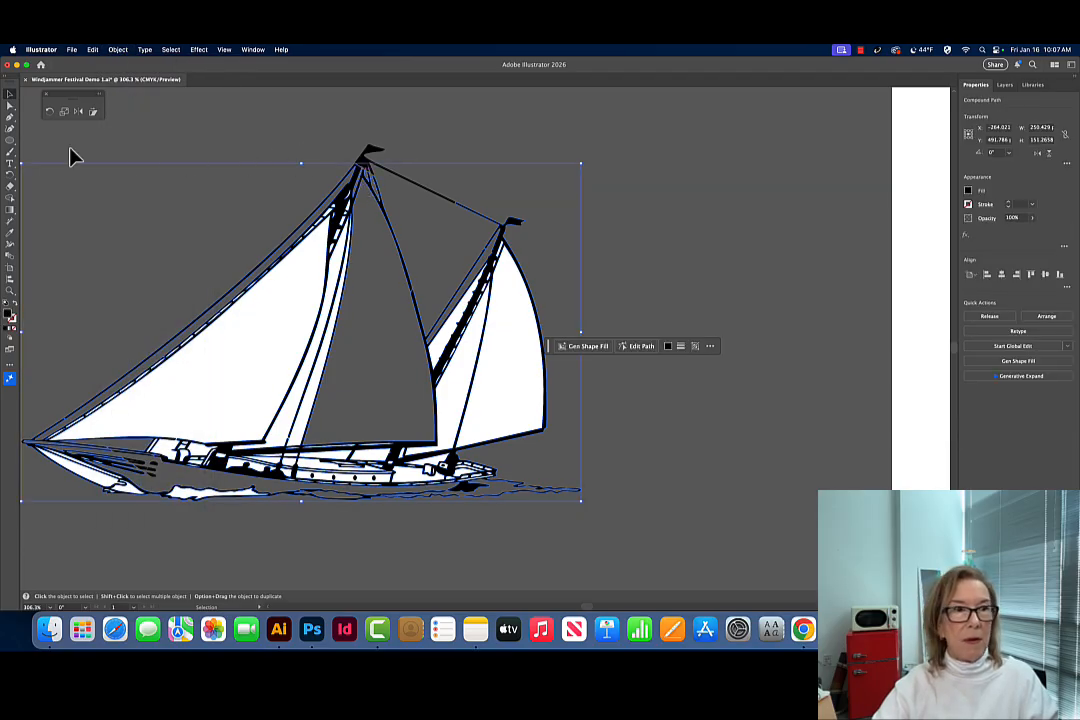
key(super+z)
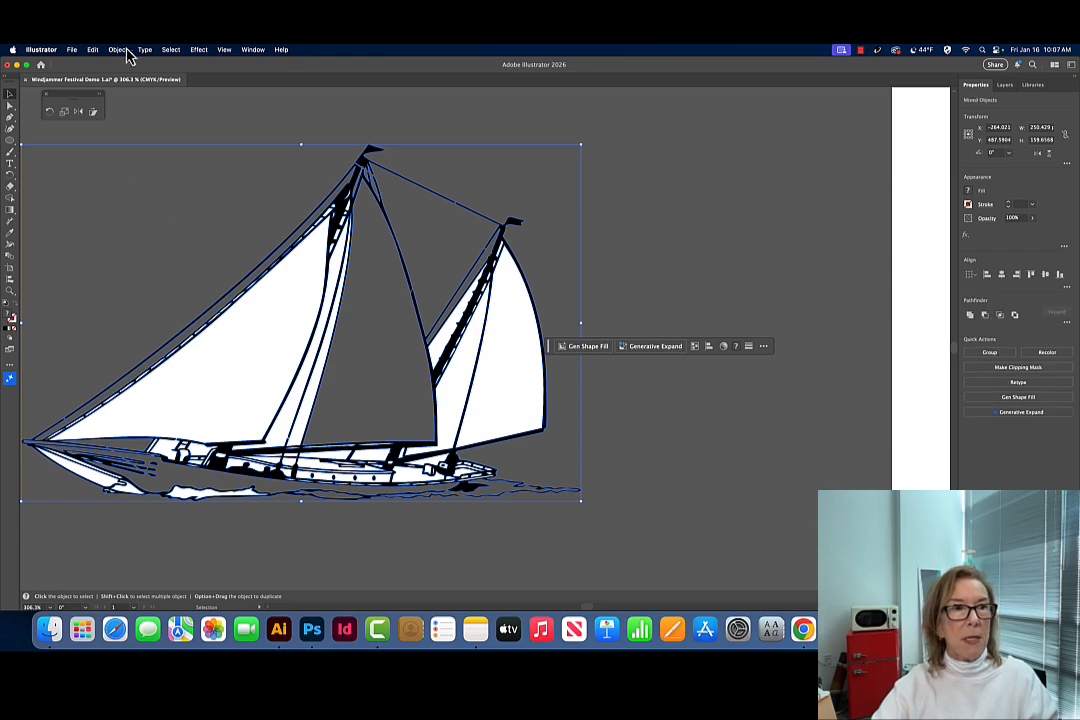
click(118, 49)
click(138, 153)
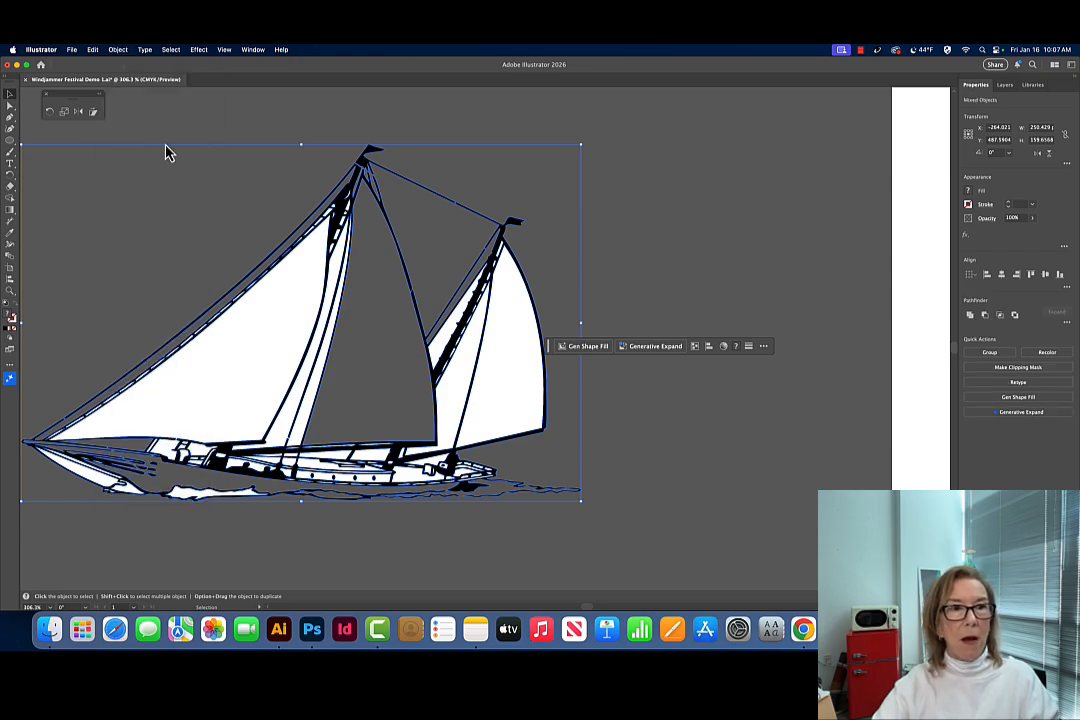
click(114, 52)
mouse_move(120, 142)
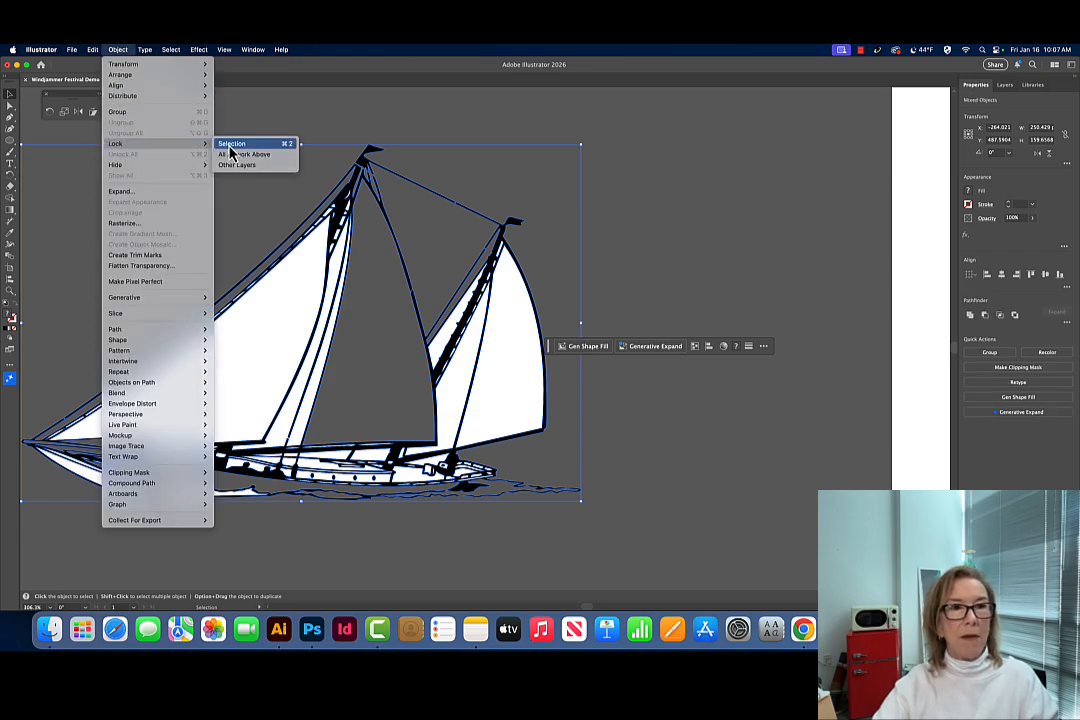
click(235, 142)
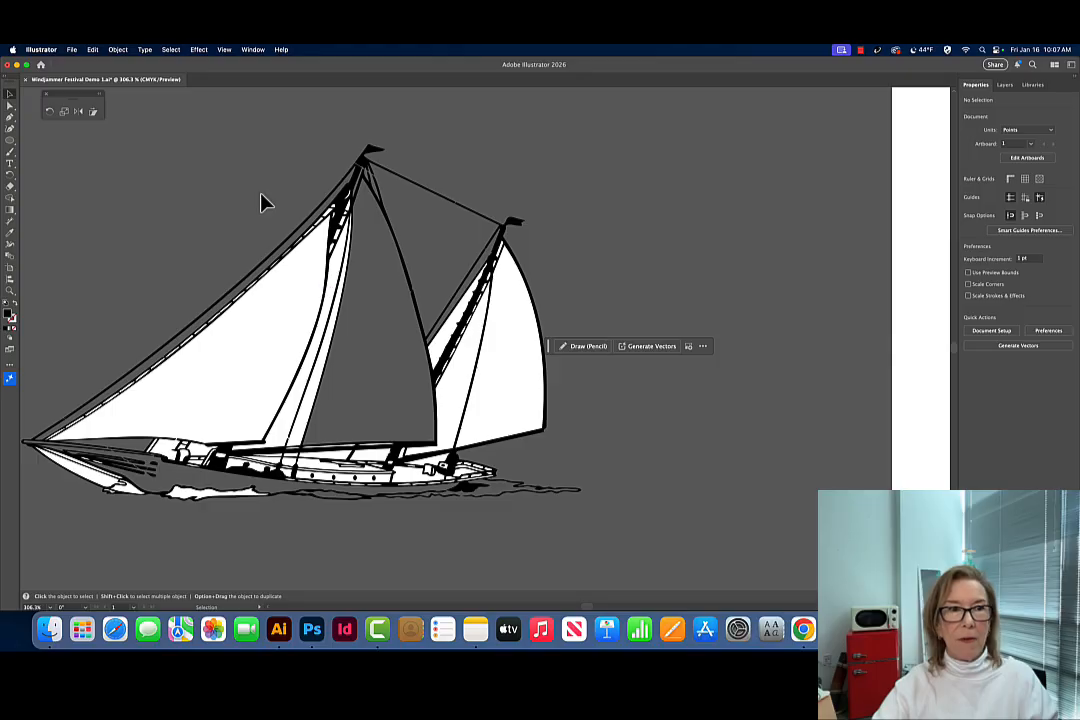
- Trace the tall unfilled middle sail with the Pen tool as a closed black shape about 60 by 120 pt, and deselect it
click(9, 117)
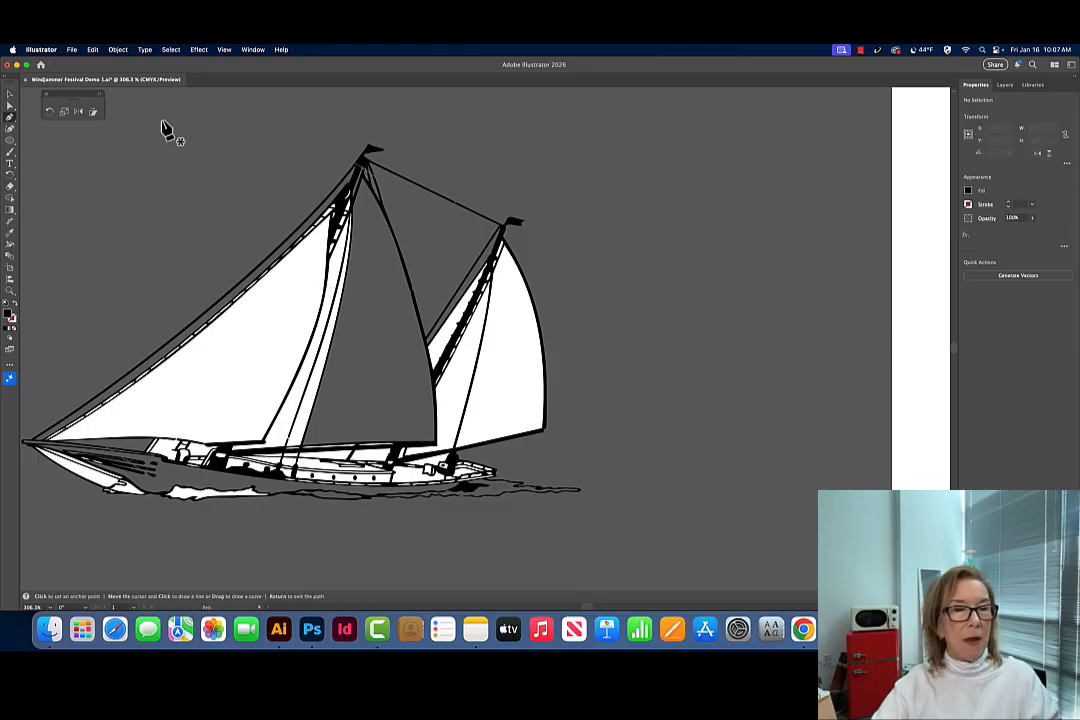
click(363, 176)
click(352, 267)
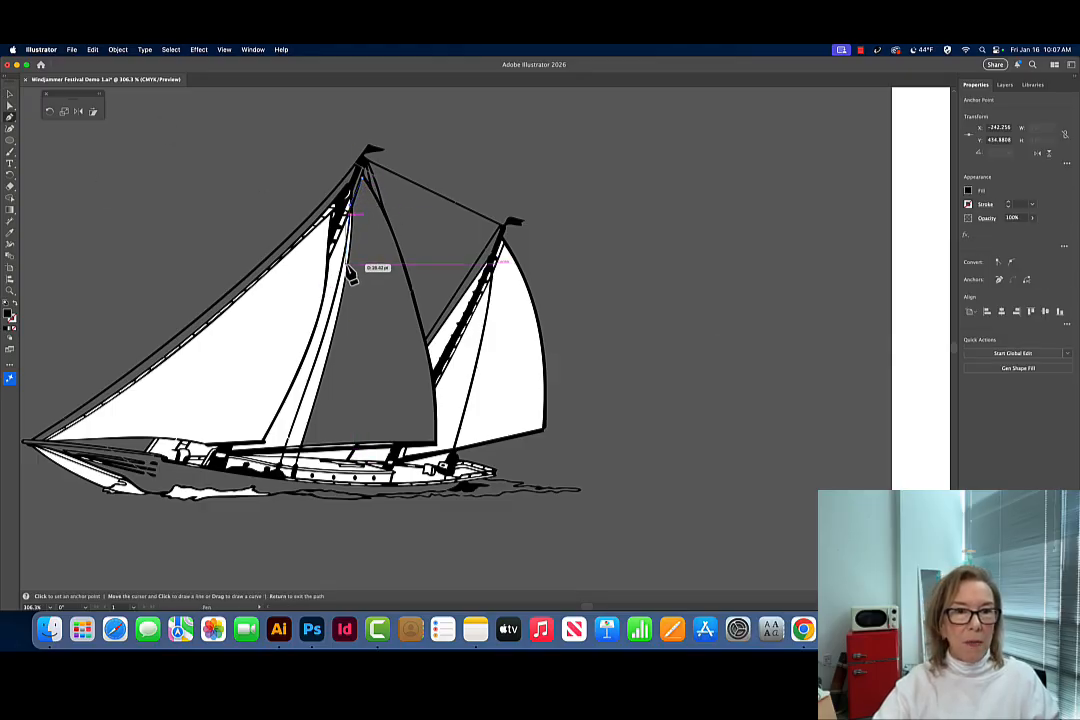
drag(343, 285, 342, 301)
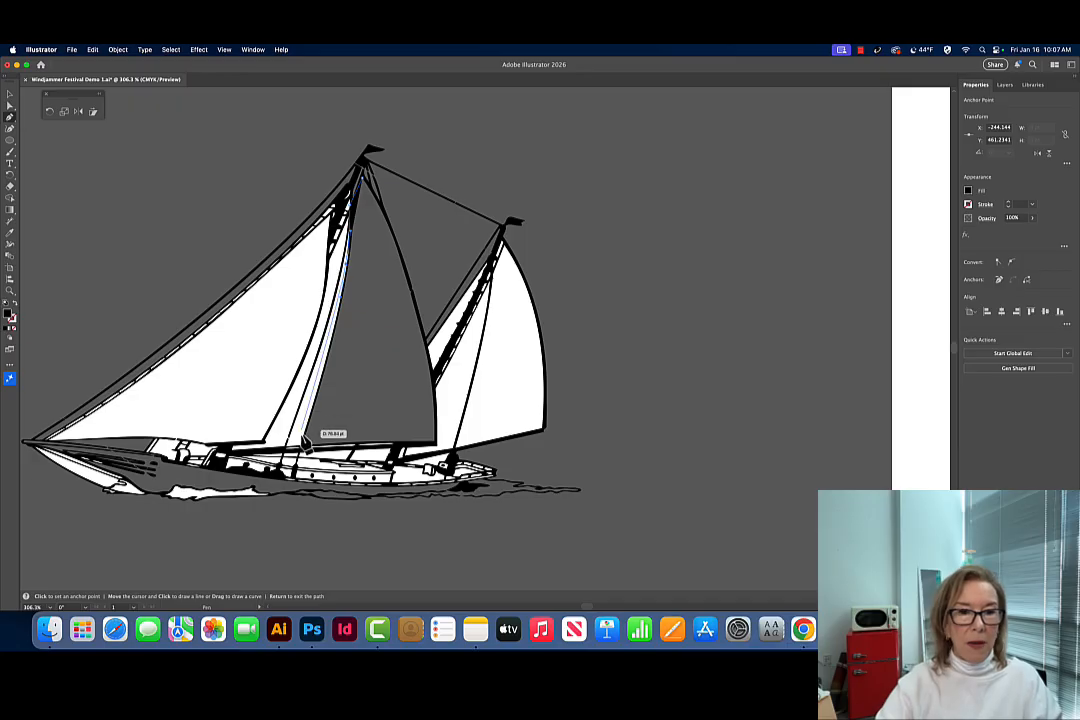
drag(302, 446, 291, 452)
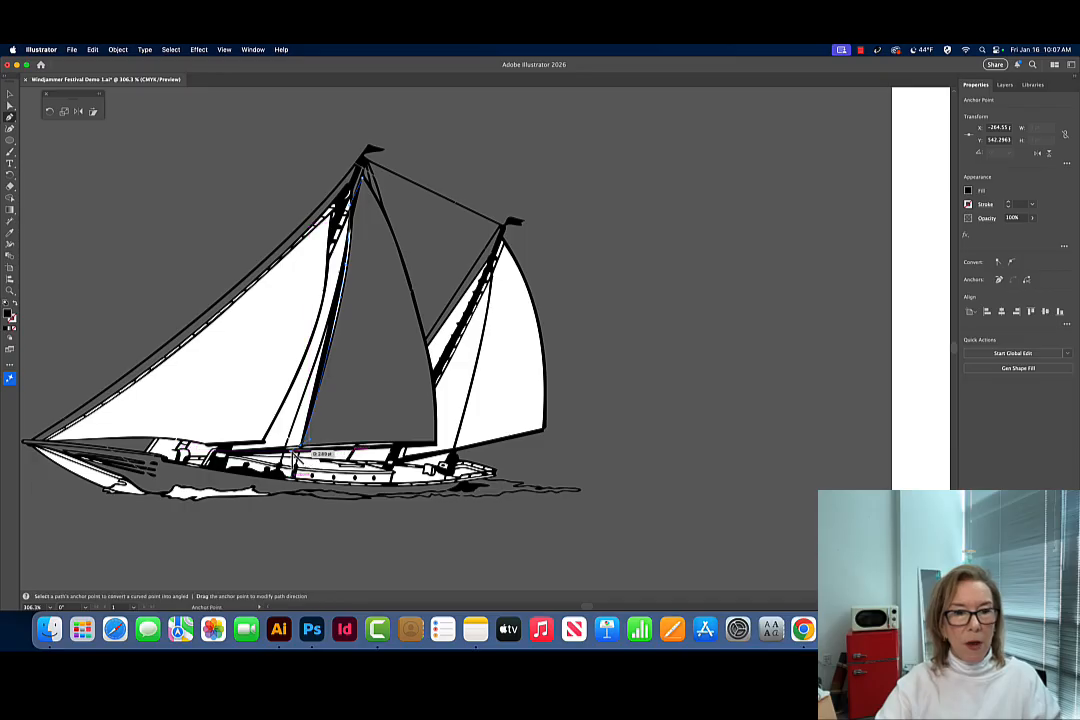
click(313, 455)
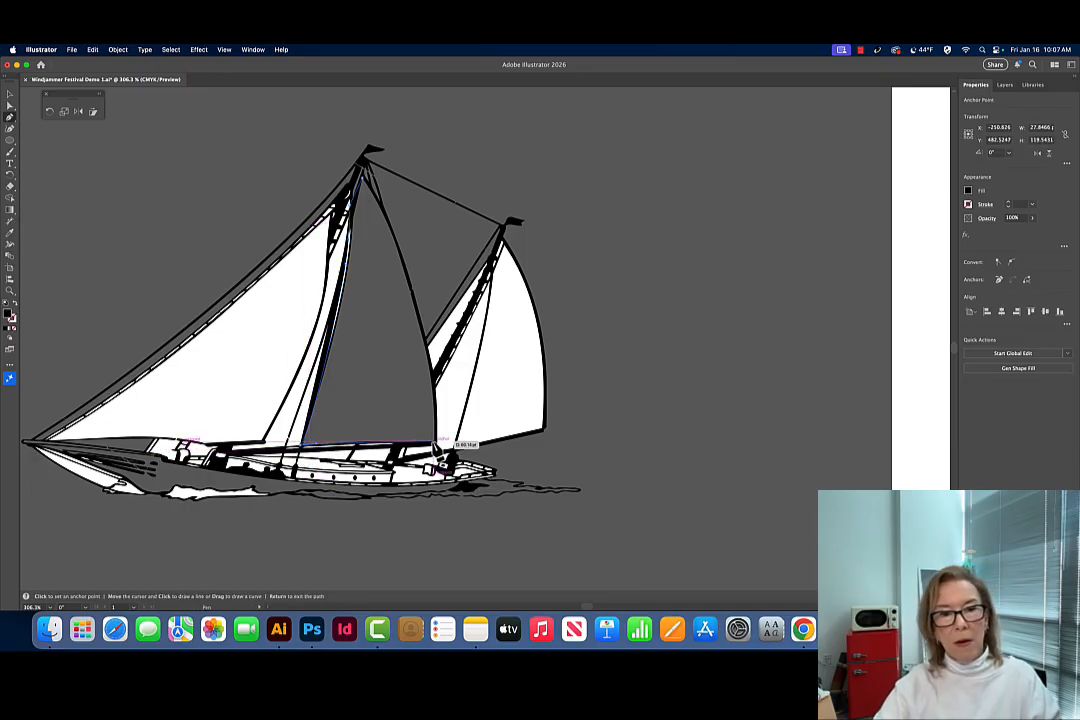
click(437, 444)
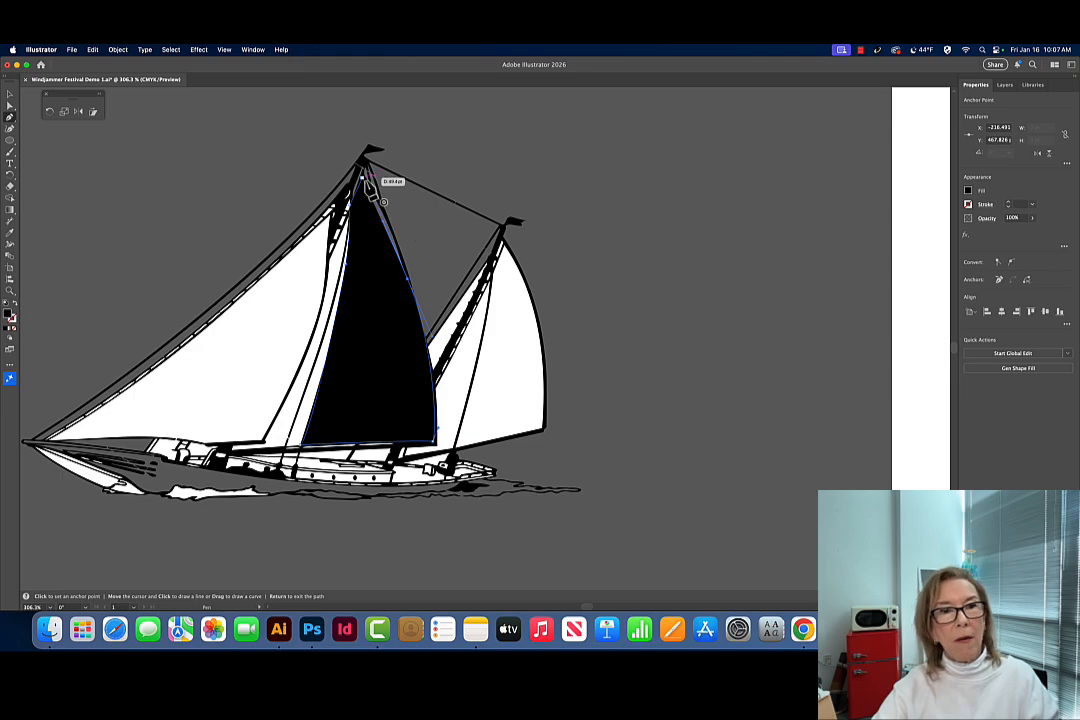
drag(363, 178, 384, 213)
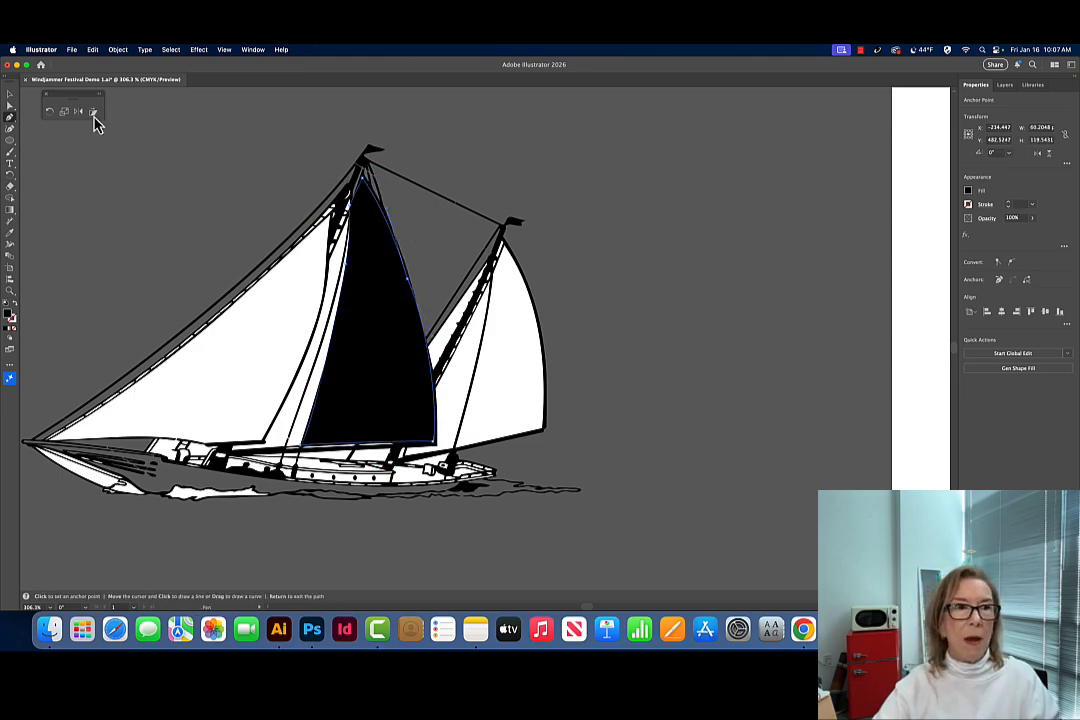
key(shift+c)
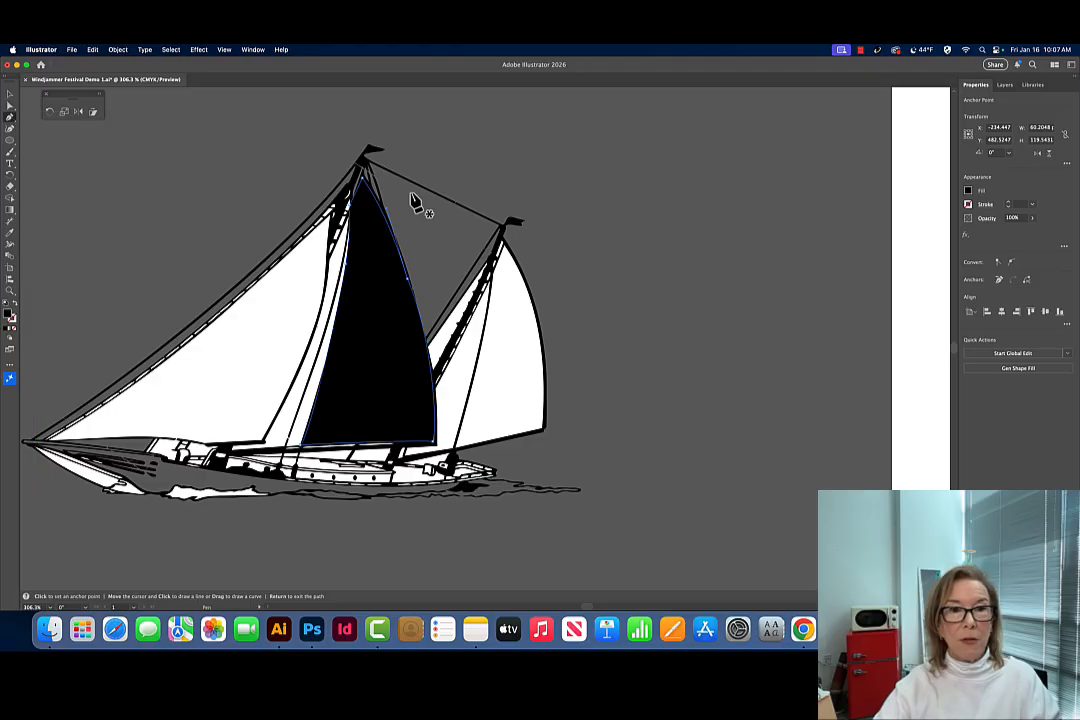
key(p)
super+click(608, 210)
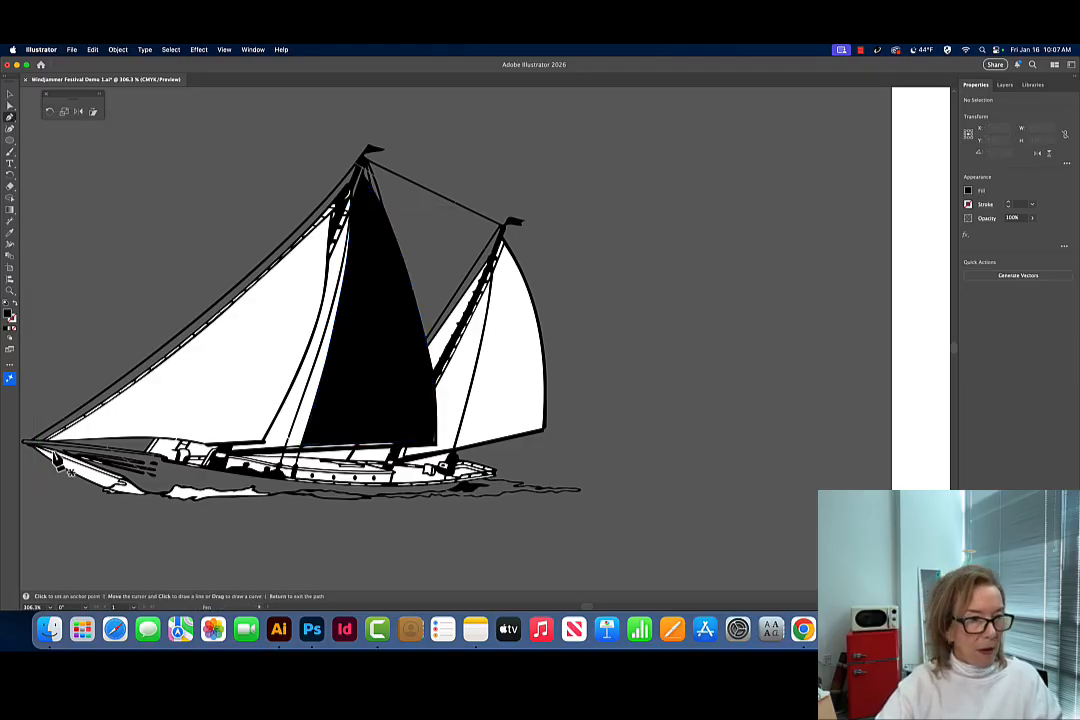
- Trace the hull's lower edge along the waterline from the bow tip to the stern with the Pen tool
click(31, 441)
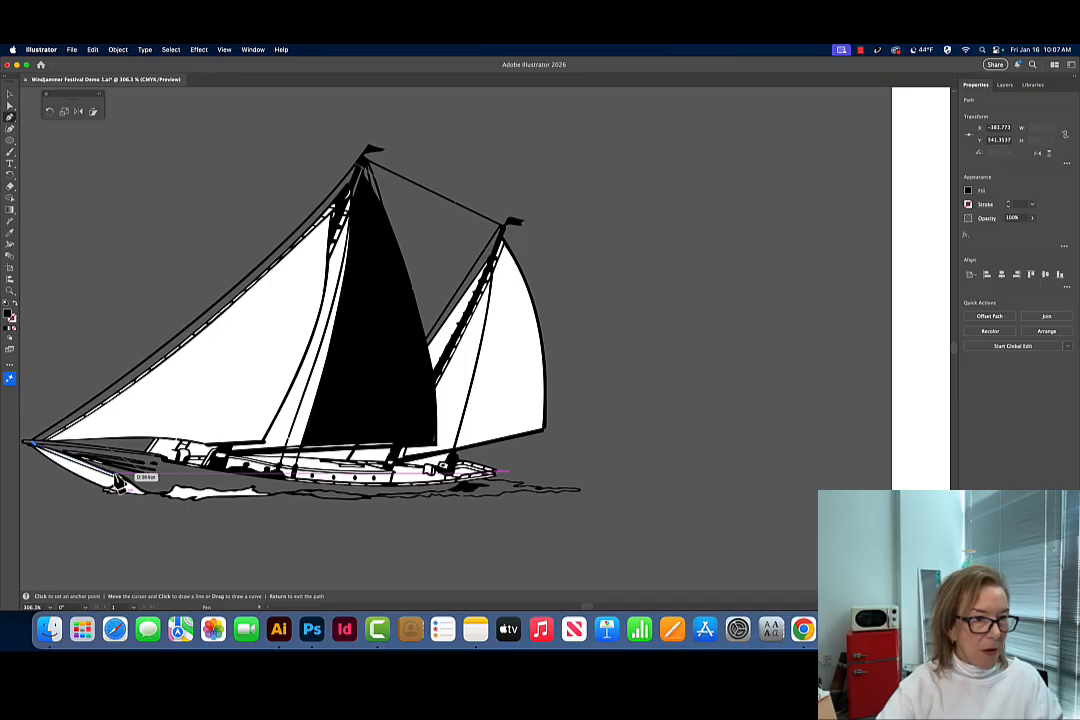
click(146, 499)
click(168, 501)
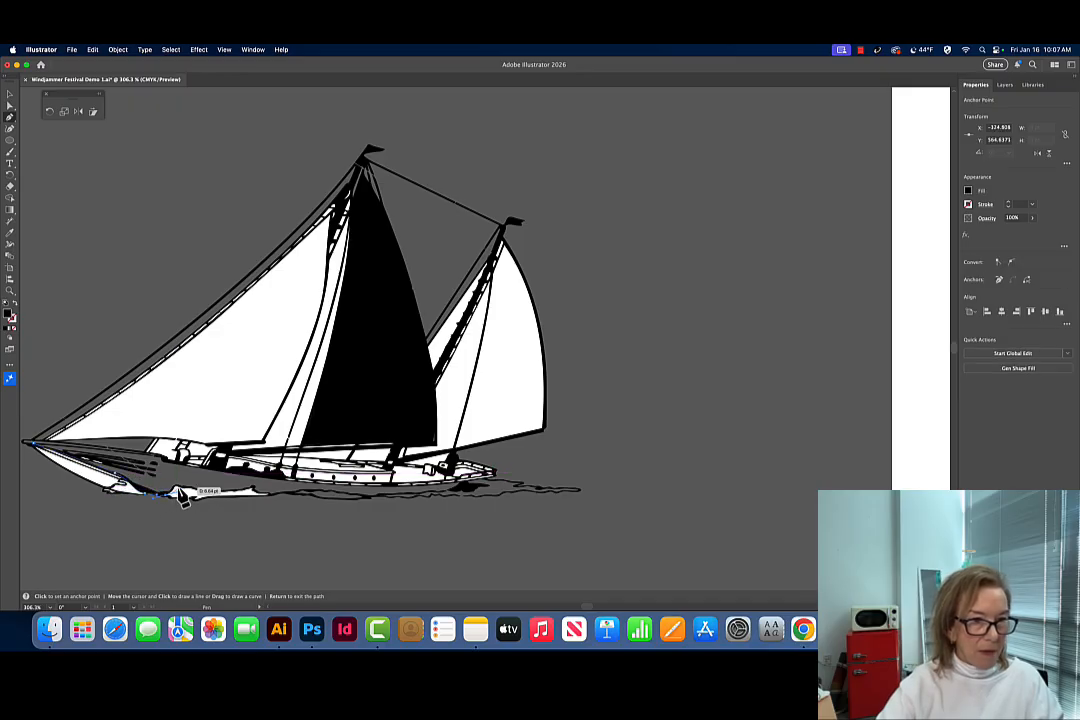
click(236, 495)
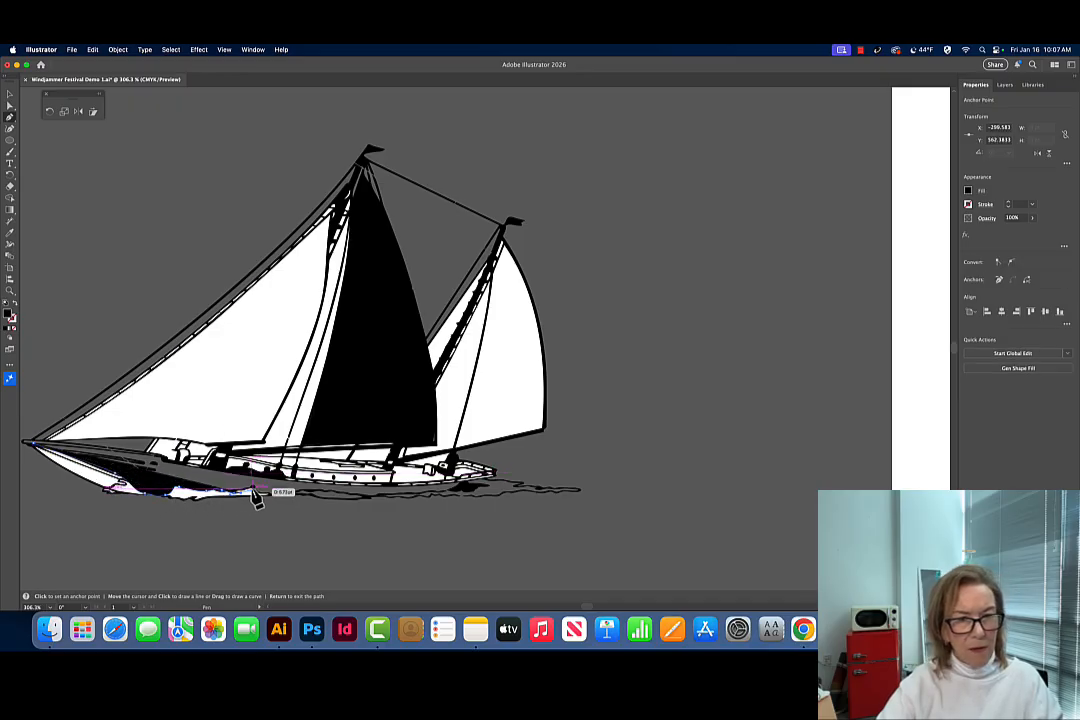
click(263, 496)
click(282, 495)
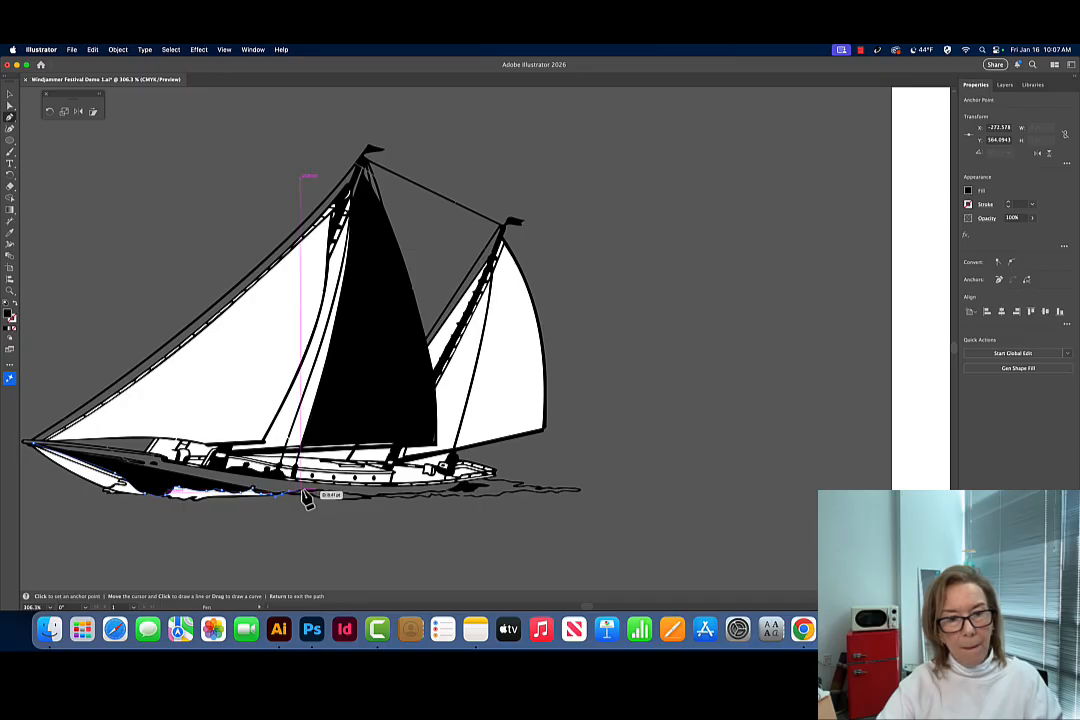
click(312, 495)
scroll(318, 495, down, 1)
click(336, 491)
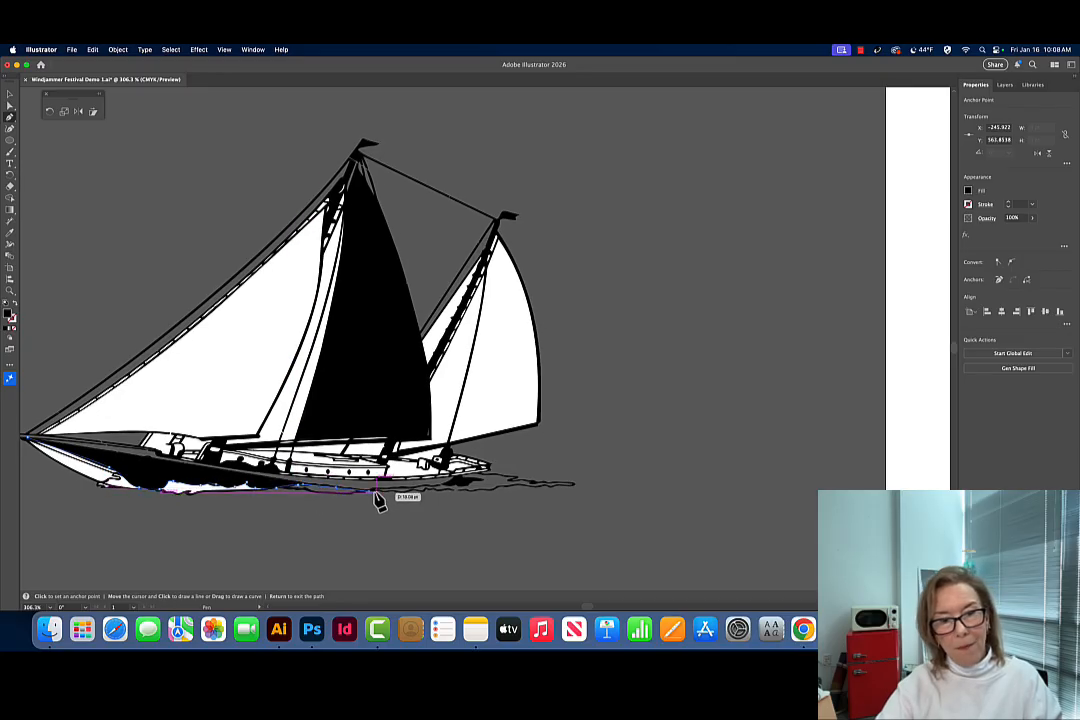
click(375, 491)
click(442, 487)
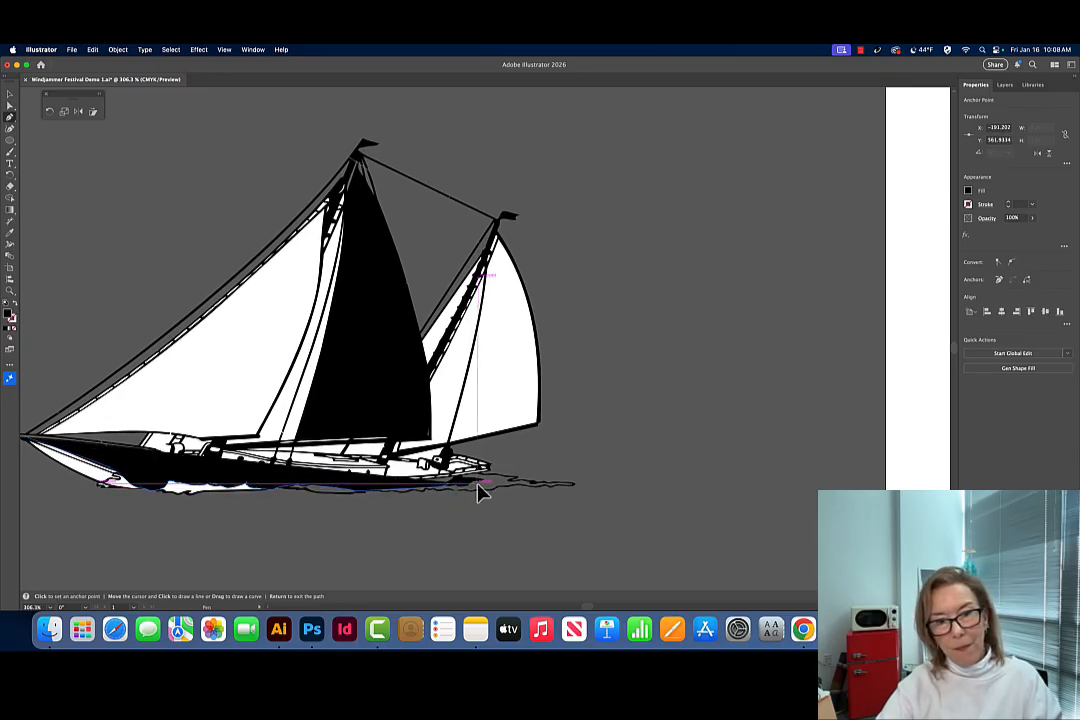
click(488, 469)
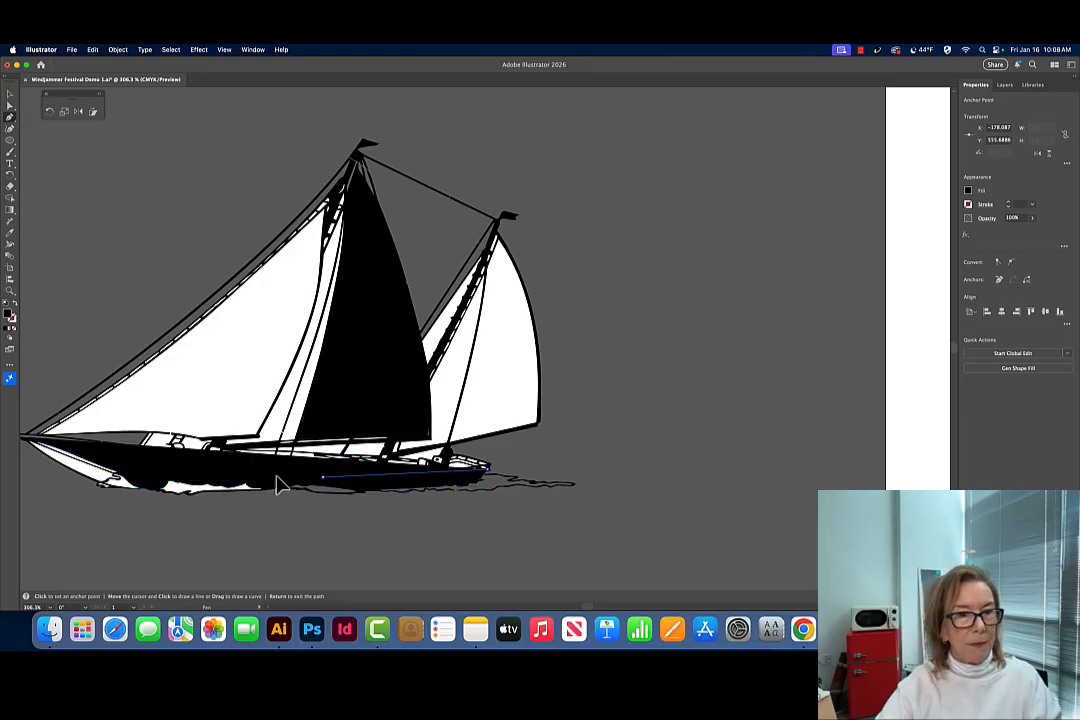
- Continue the hull outline along the deck line back to the bow, closing a black shape about 206 by 24 pt, and deselect it
click(163, 465)
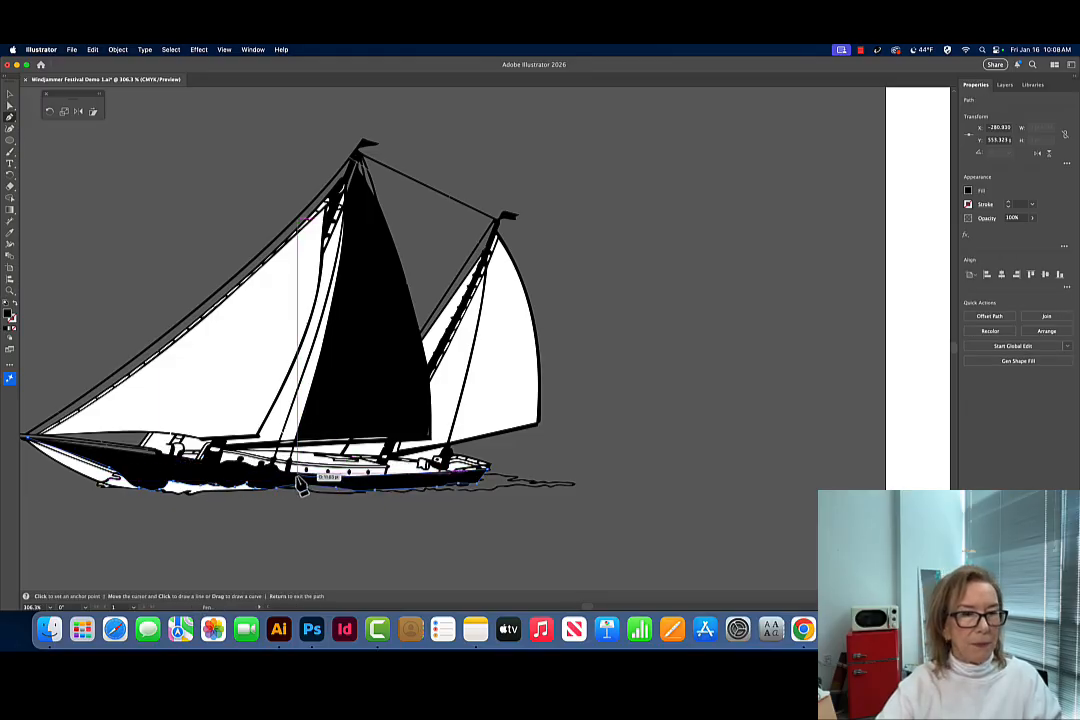
click(250, 470)
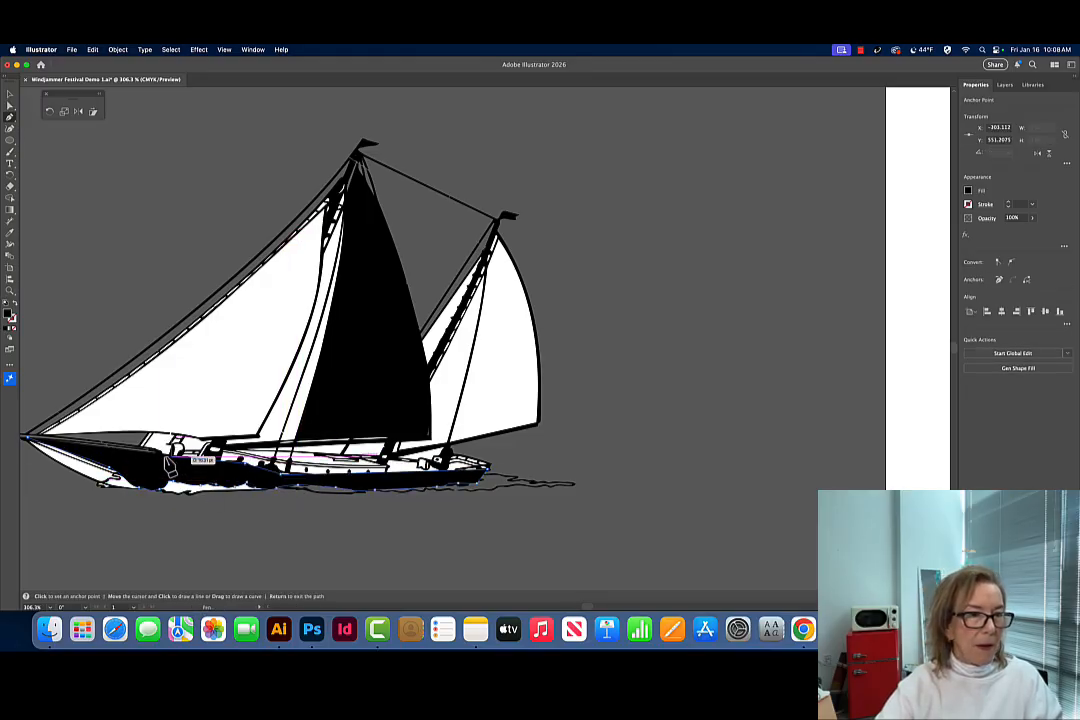
click(151, 455)
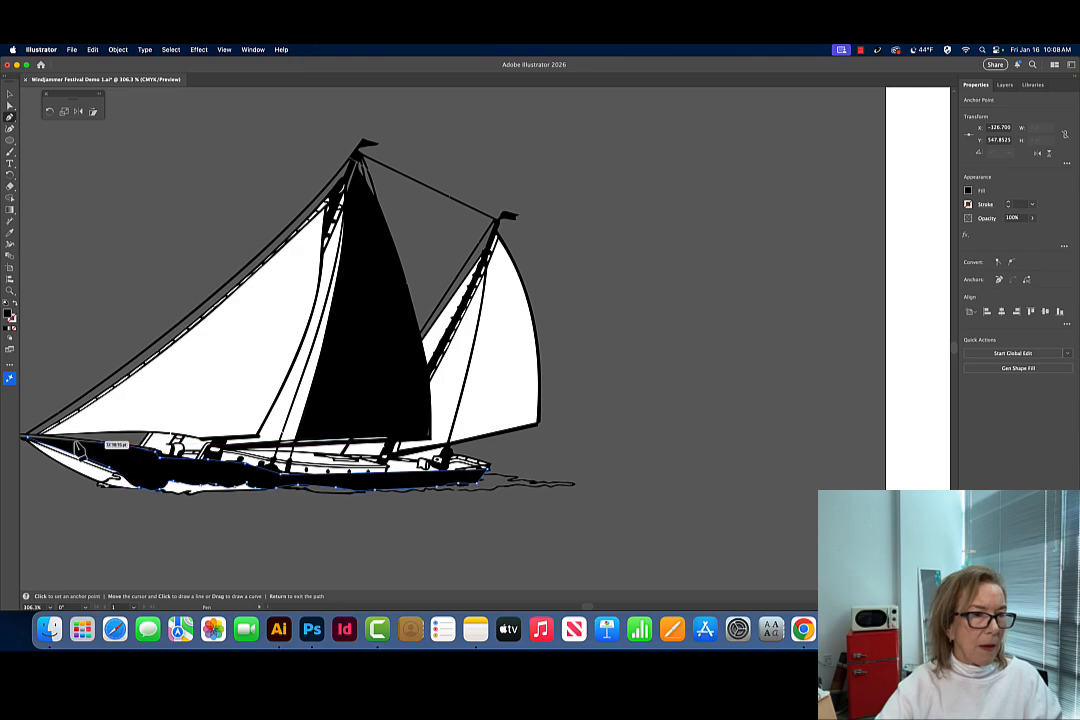
click(32, 440)
click(31, 437)
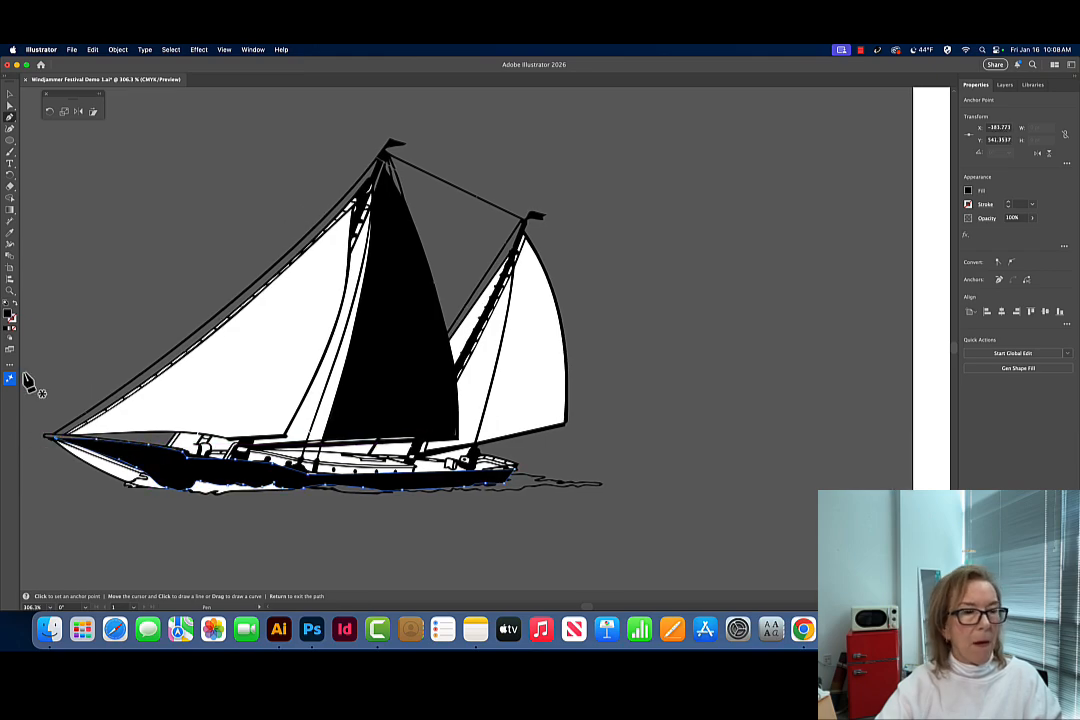
click(9, 93)
click(217, 120)
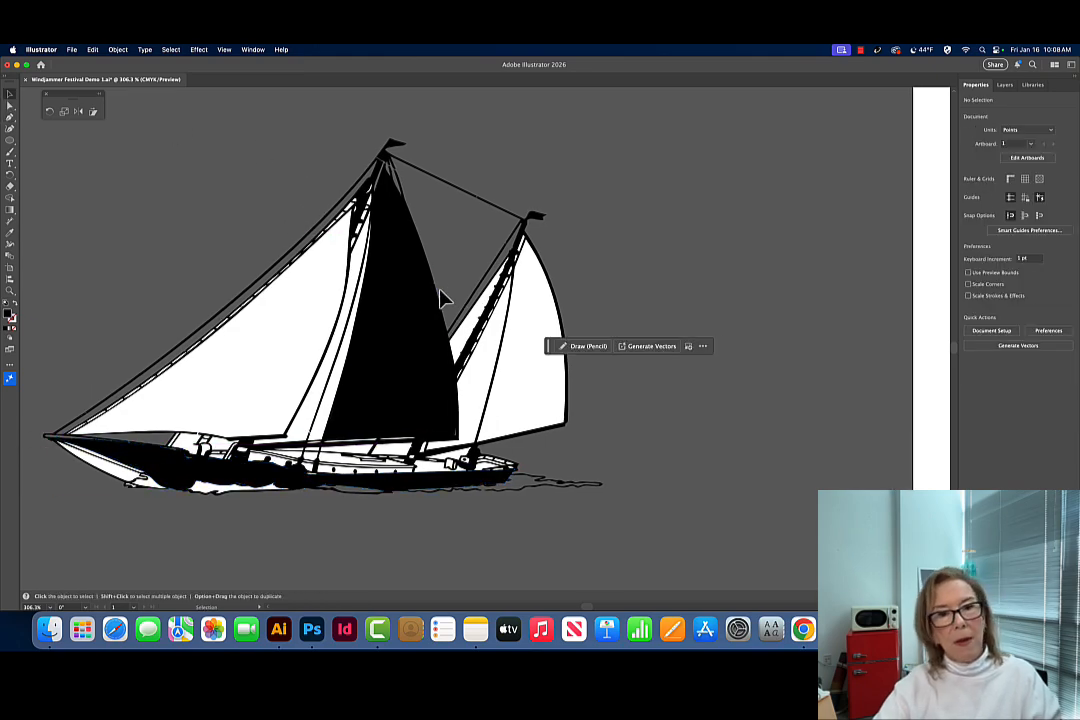
- Fill the traced hull shape with the dark red from the recent colors
click(197, 476)
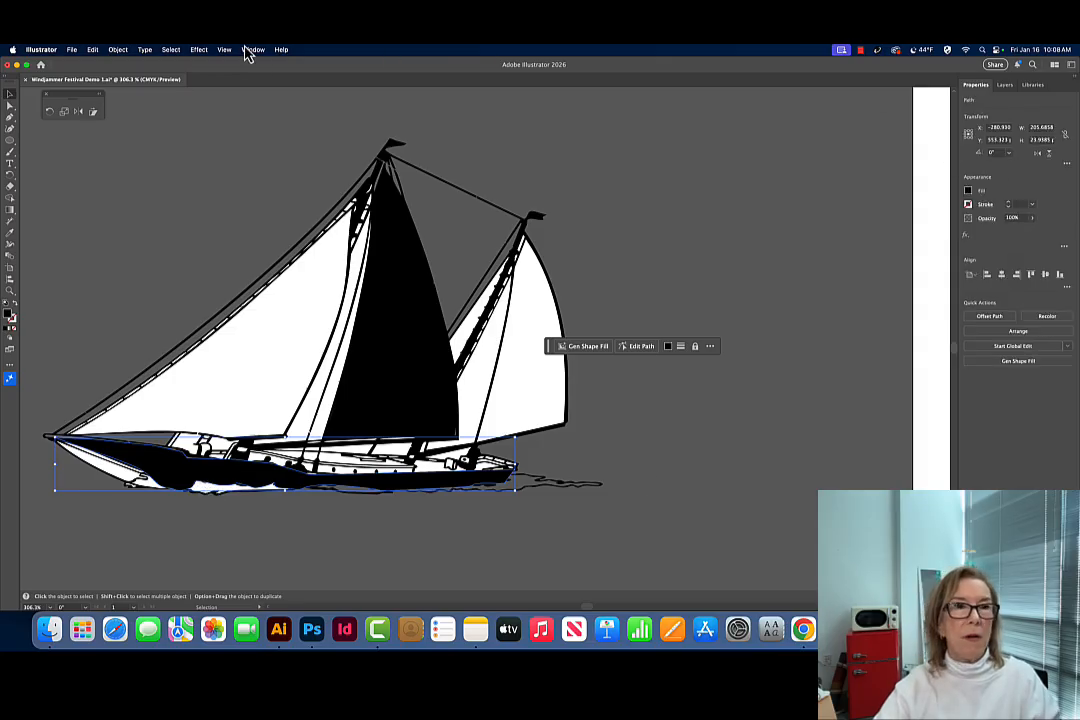
click(968, 191)
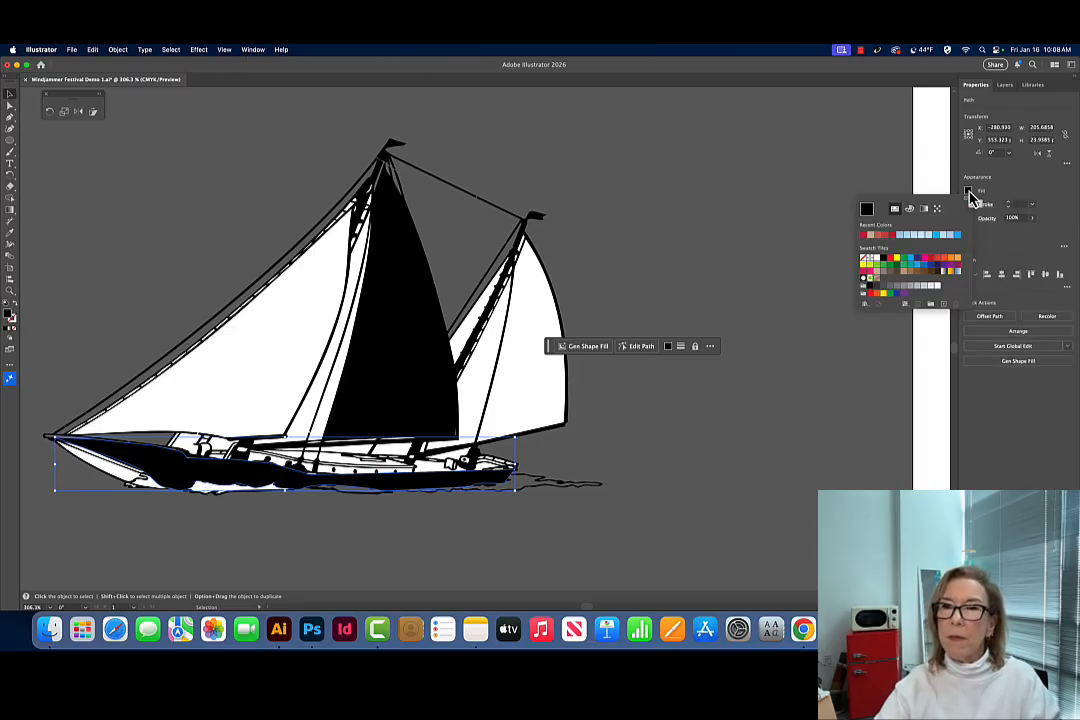
click(892, 236)
click(400, 320)
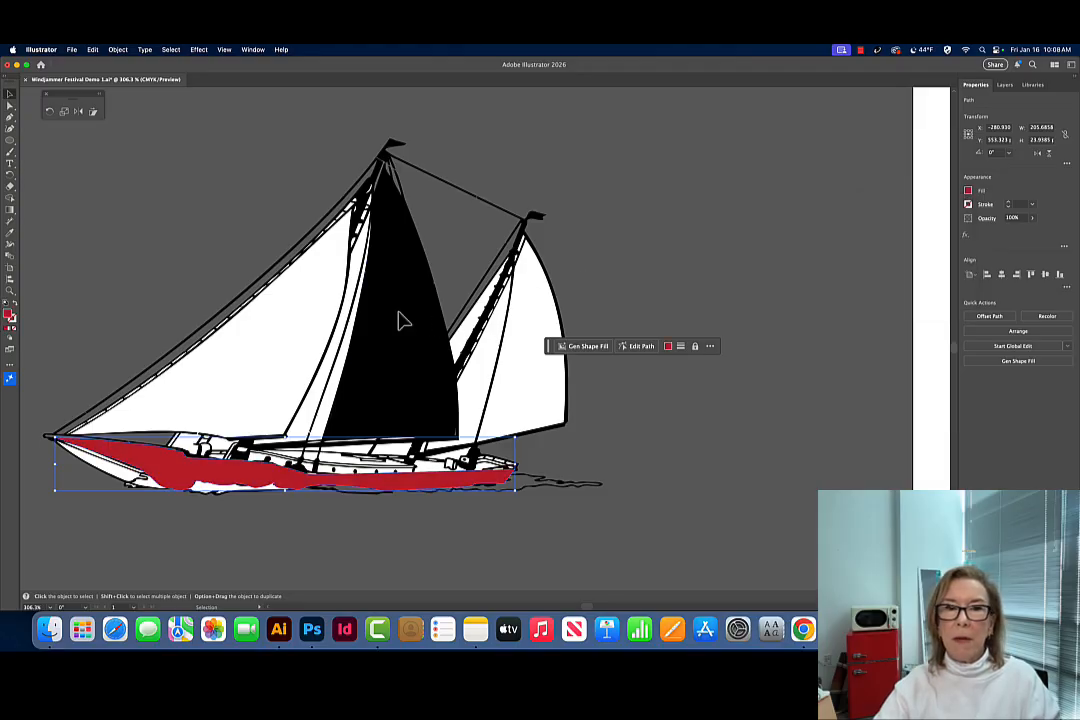
- Fill the traced middle sail with the bright blue from the recent colors
click(400, 320)
click(968, 192)
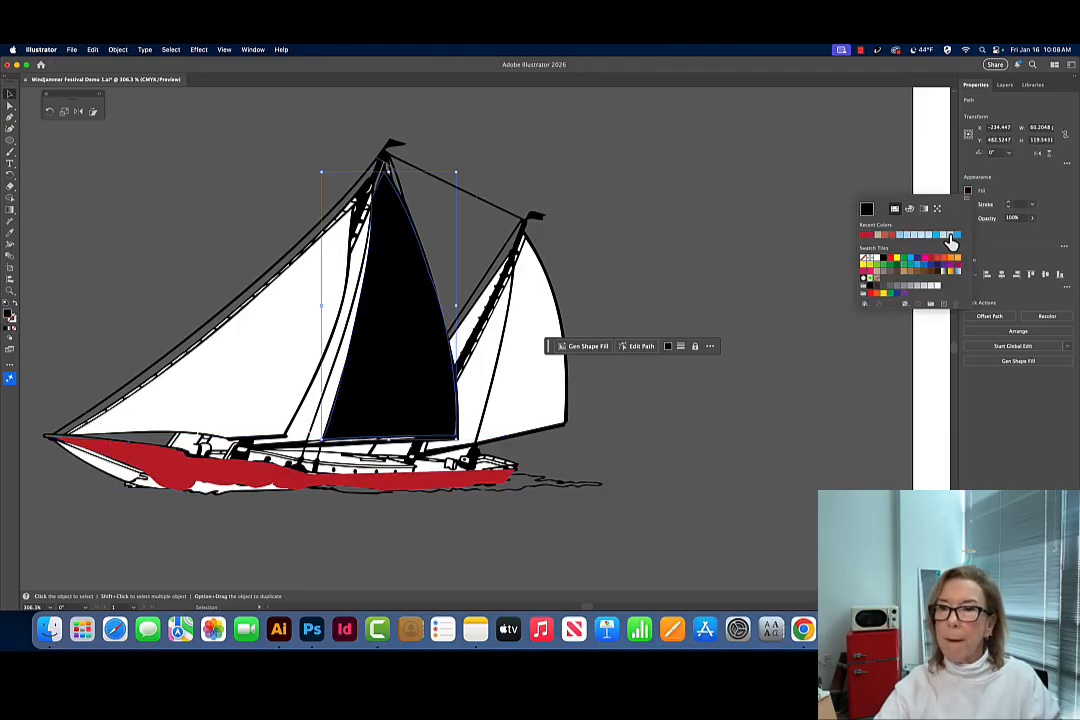
click(938, 237)
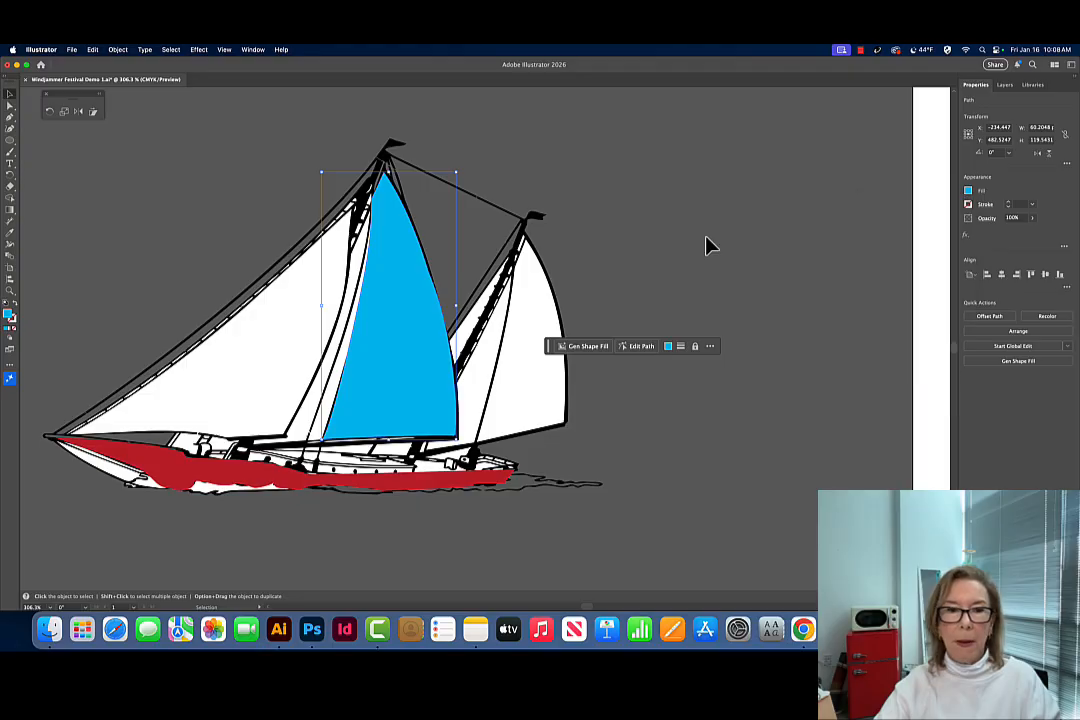
click(823, 258)
- Send the blue sail and red hull together to the back, behind the line drawing, and deselect them
click(385, 346)
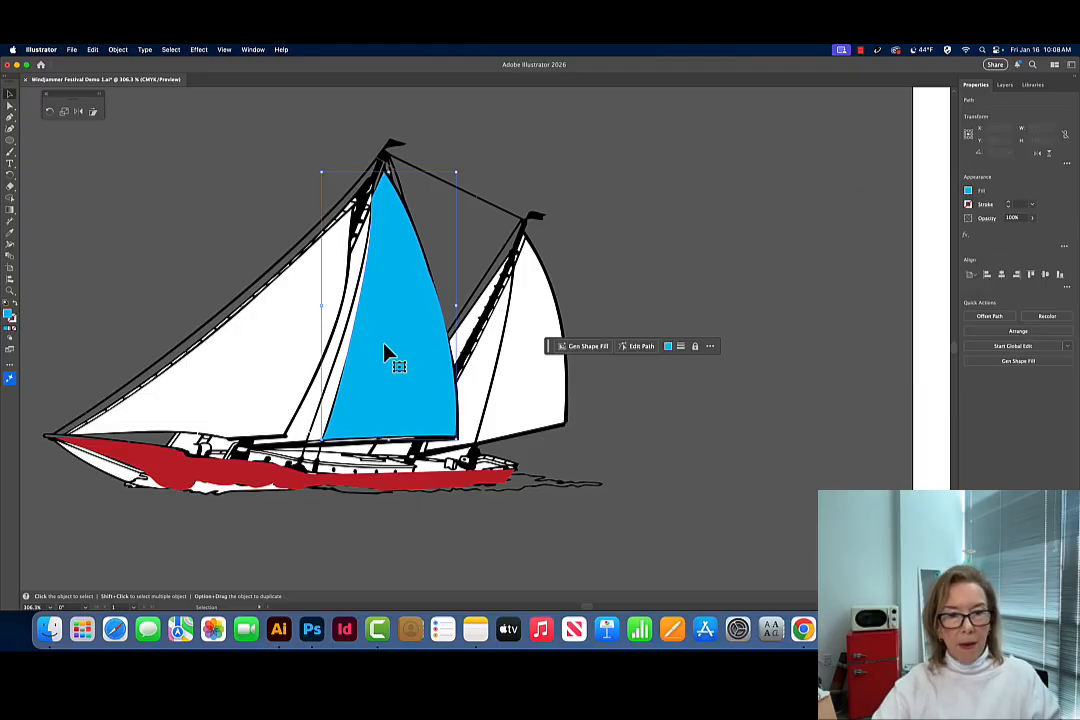
shift+click(165, 468)
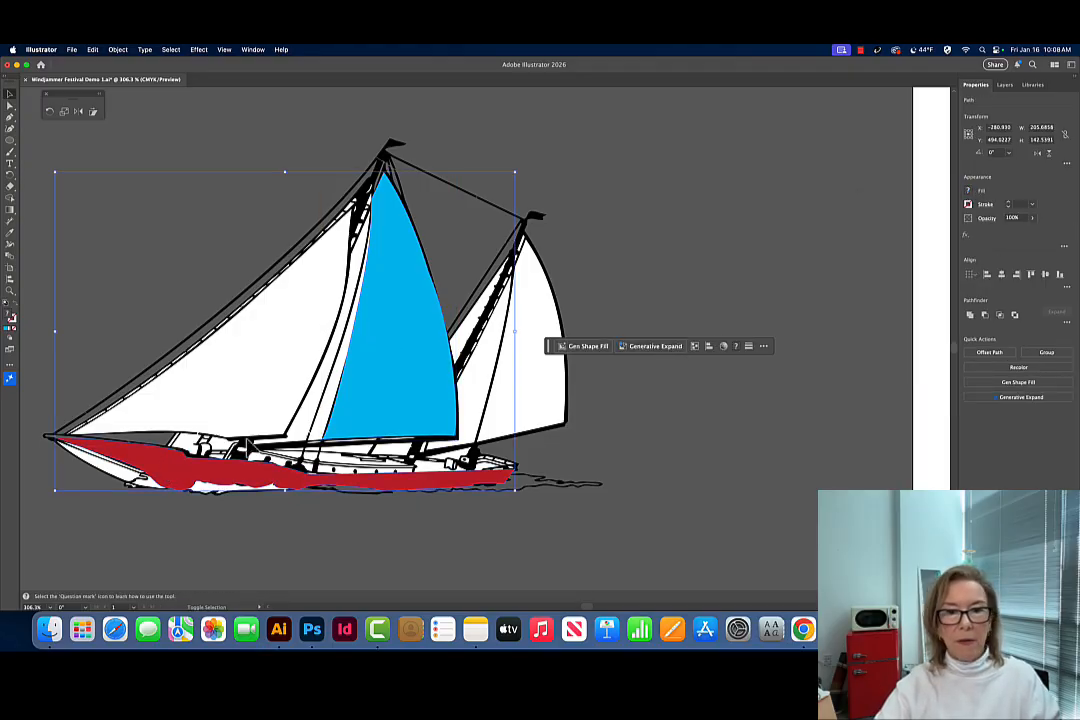
click(118, 50)
mouse_move(95, 52)
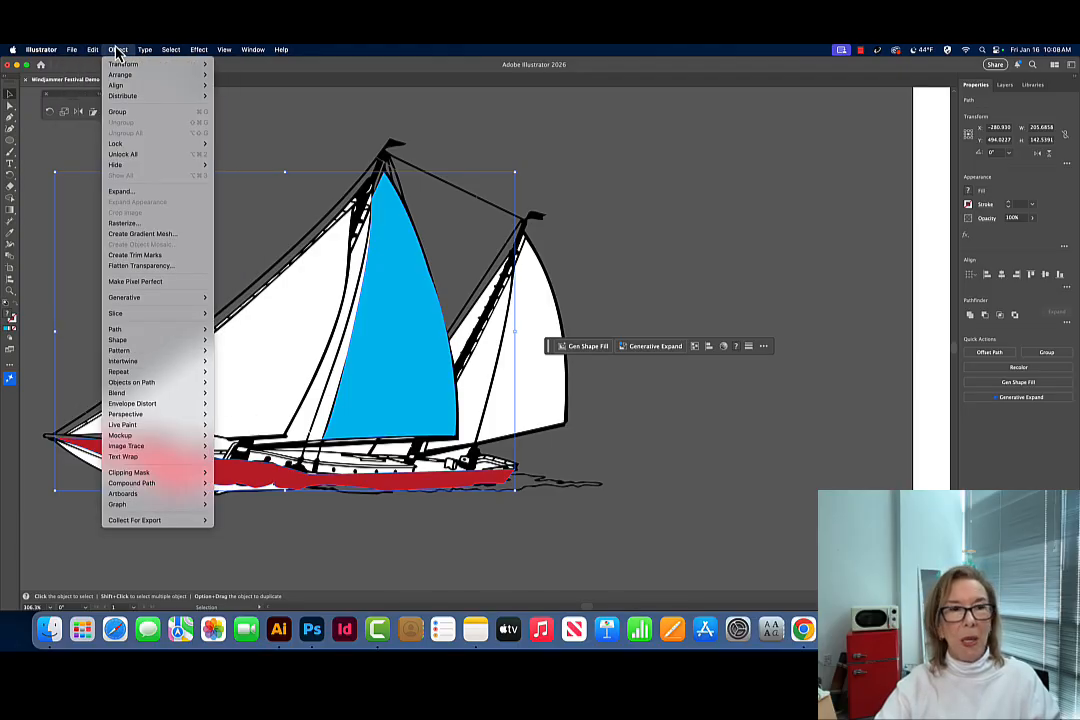
mouse_move(122, 75)
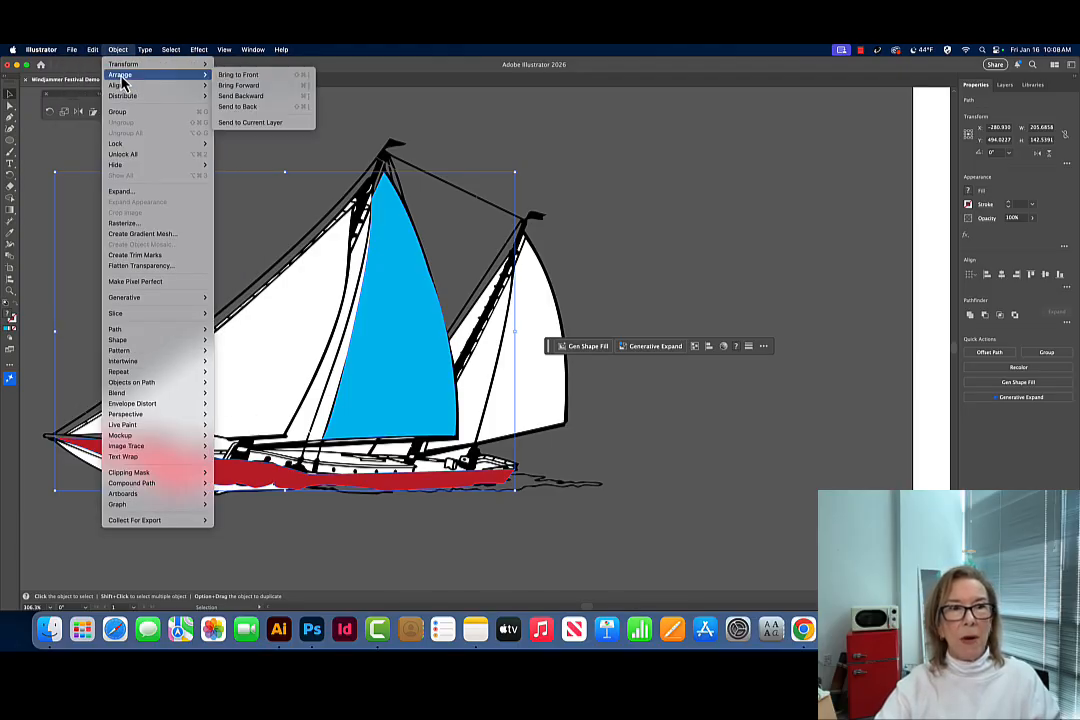
click(251, 108)
click(270, 506)
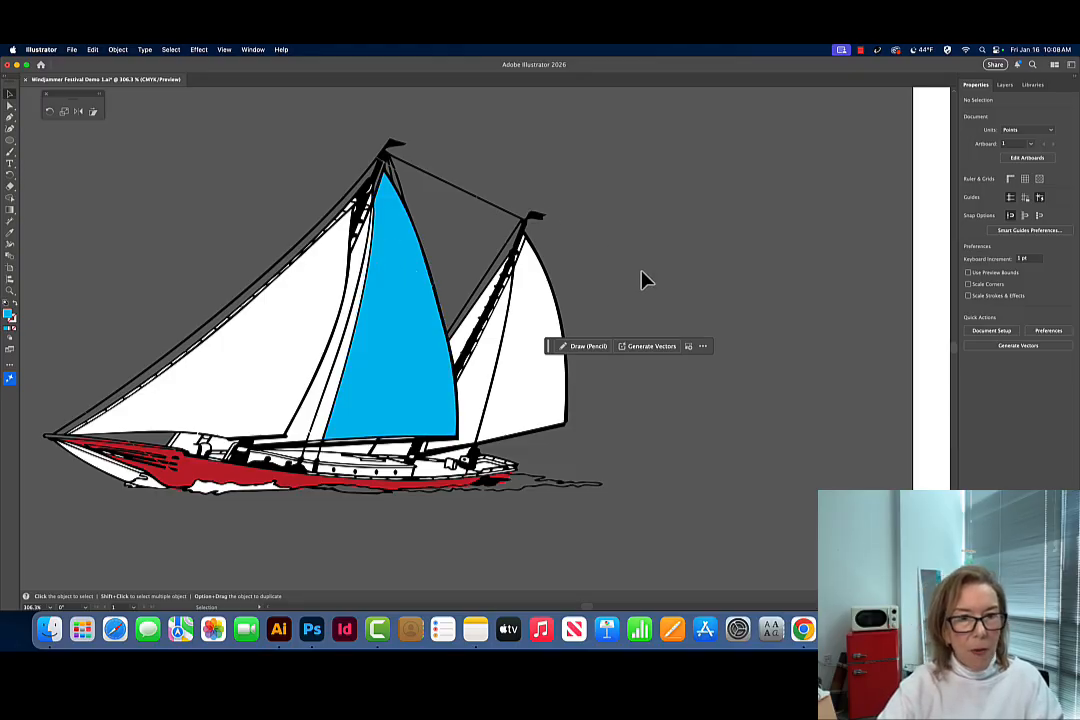
- Unlock all the line artwork and delete the narrow white shape between the large front sail and the blue sail
click(117, 50)
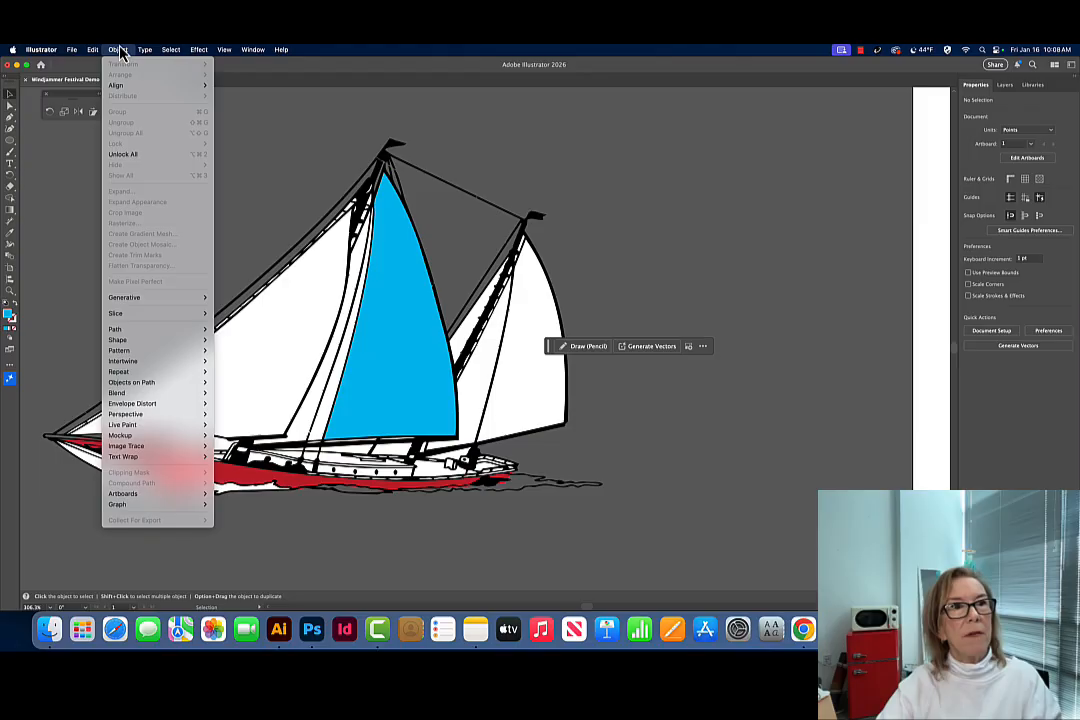
click(123, 154)
click(648, 262)
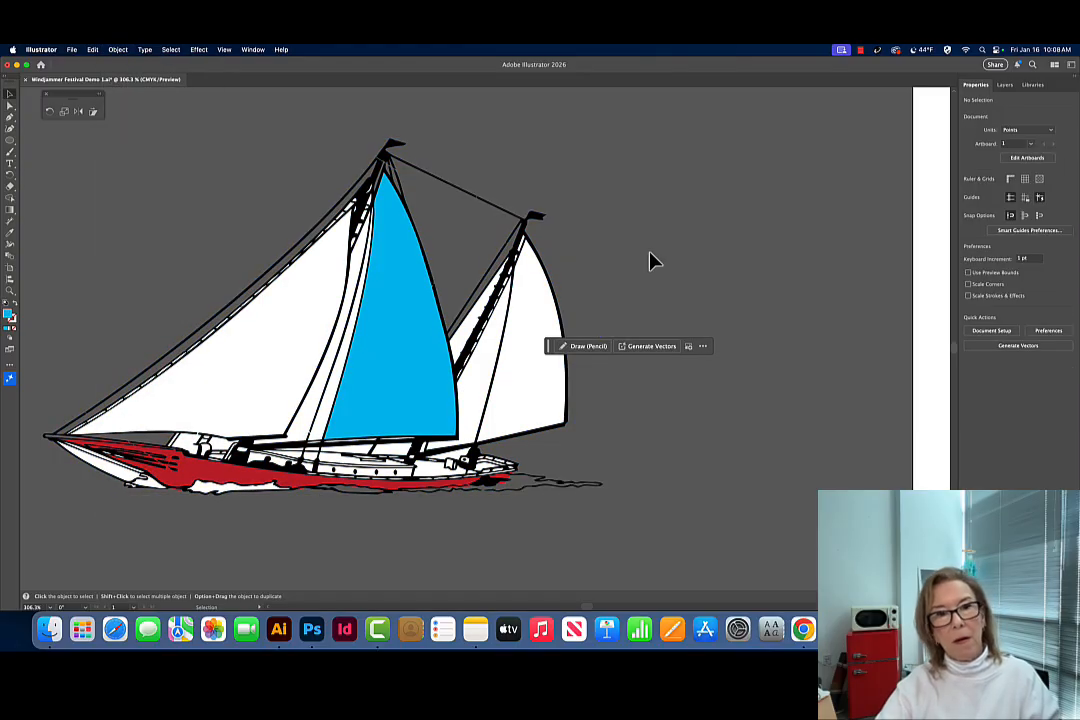
click(316, 418)
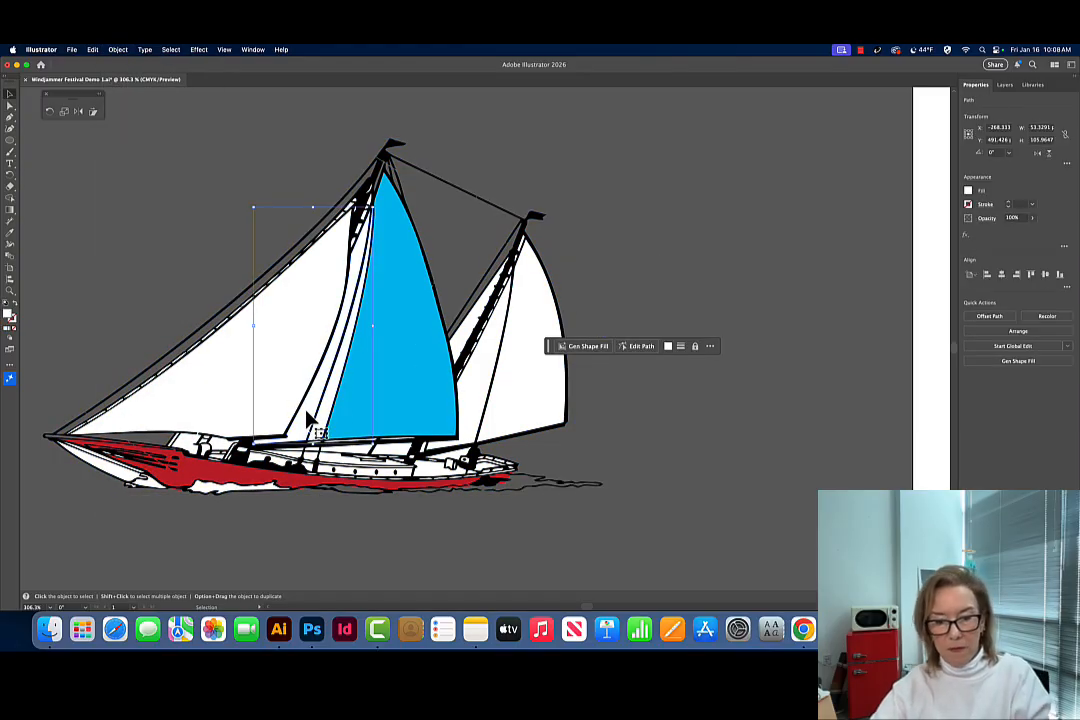
key(Delete)
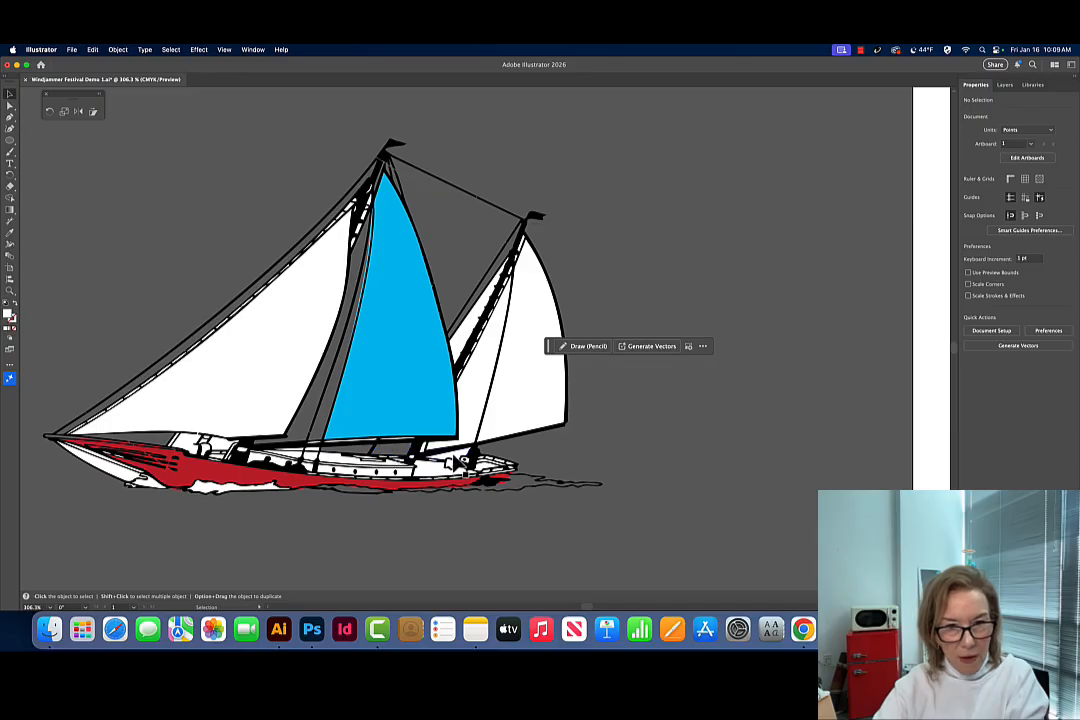
click(455, 458)
click(611, 449)
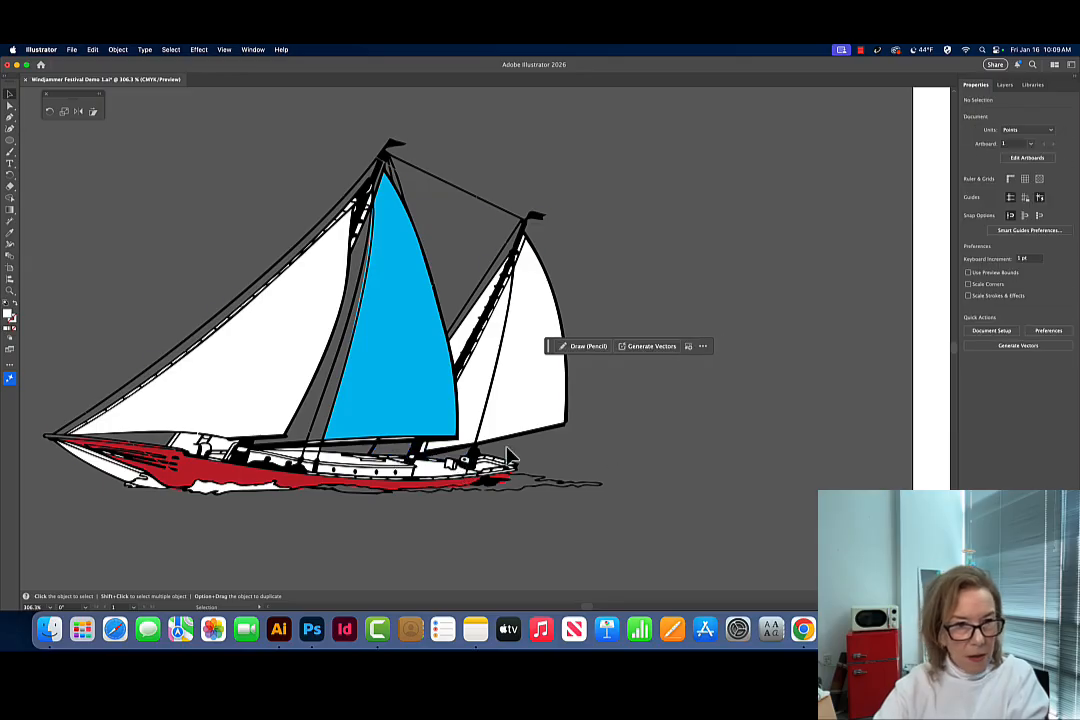
click(188, 452)
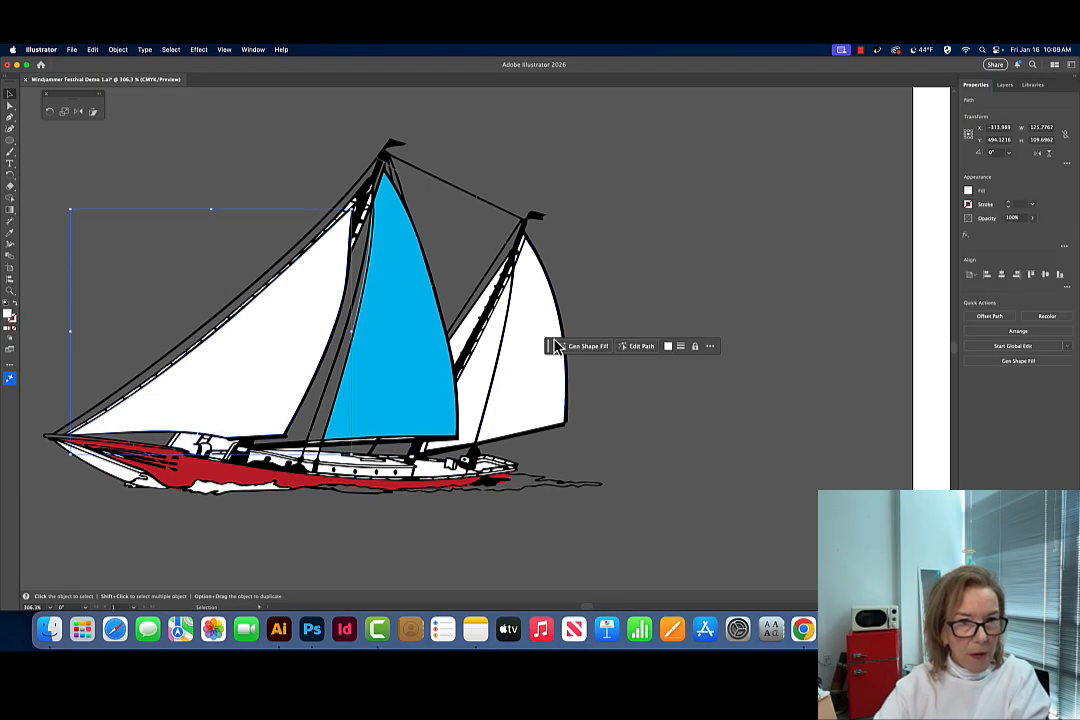
click(648, 298)
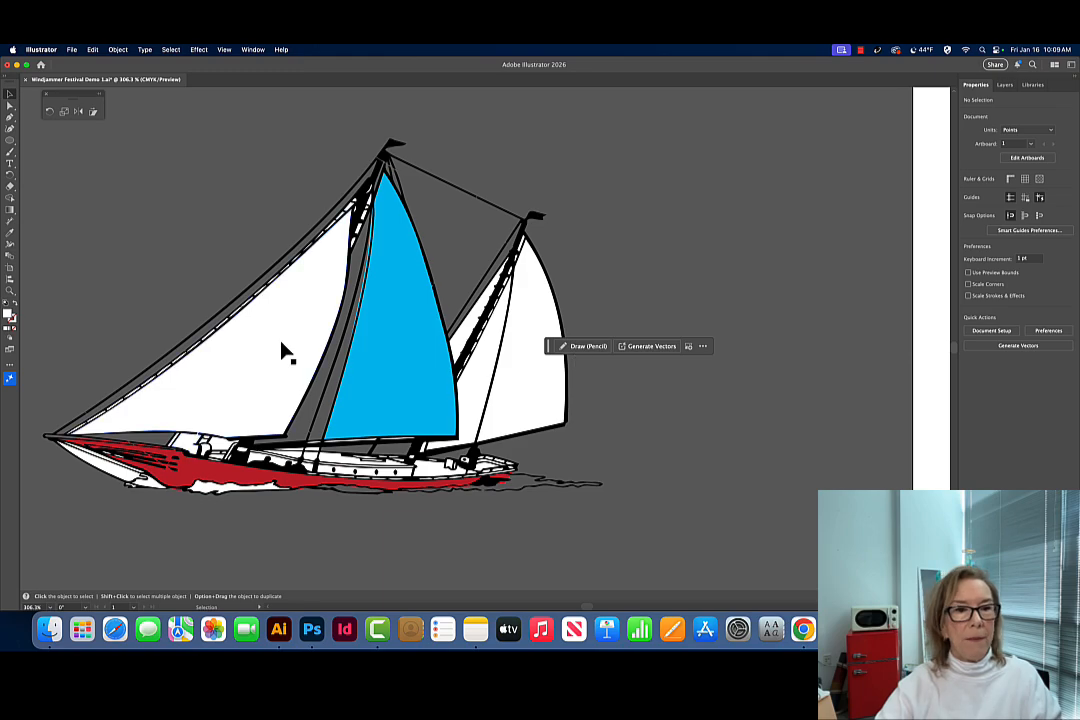
- Recolor the white wedge under the bow with the hull's red using the Eyedropper, and deselect it
click(112, 476)
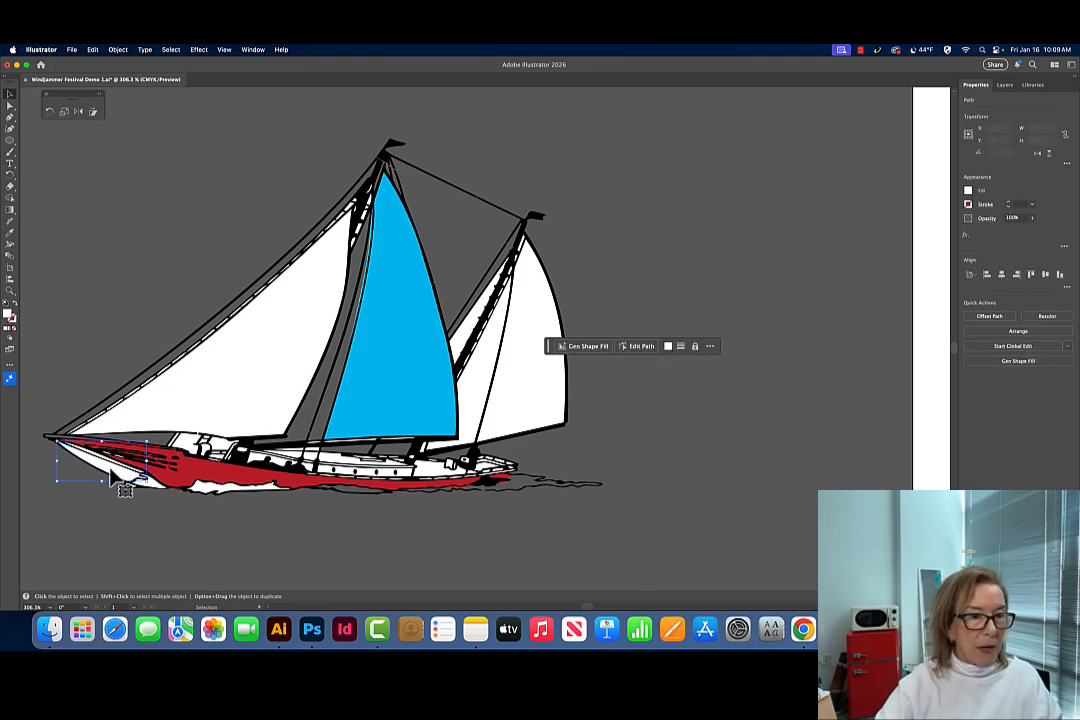
click(190, 556)
click(128, 483)
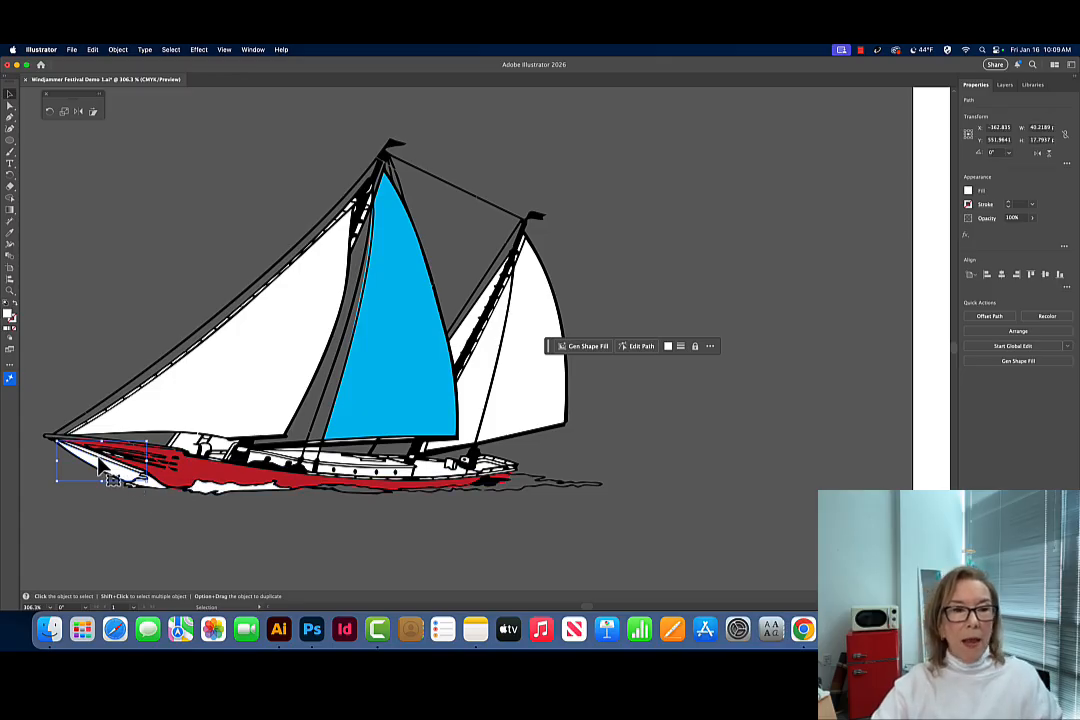
scroll(132, 475, right, 1)
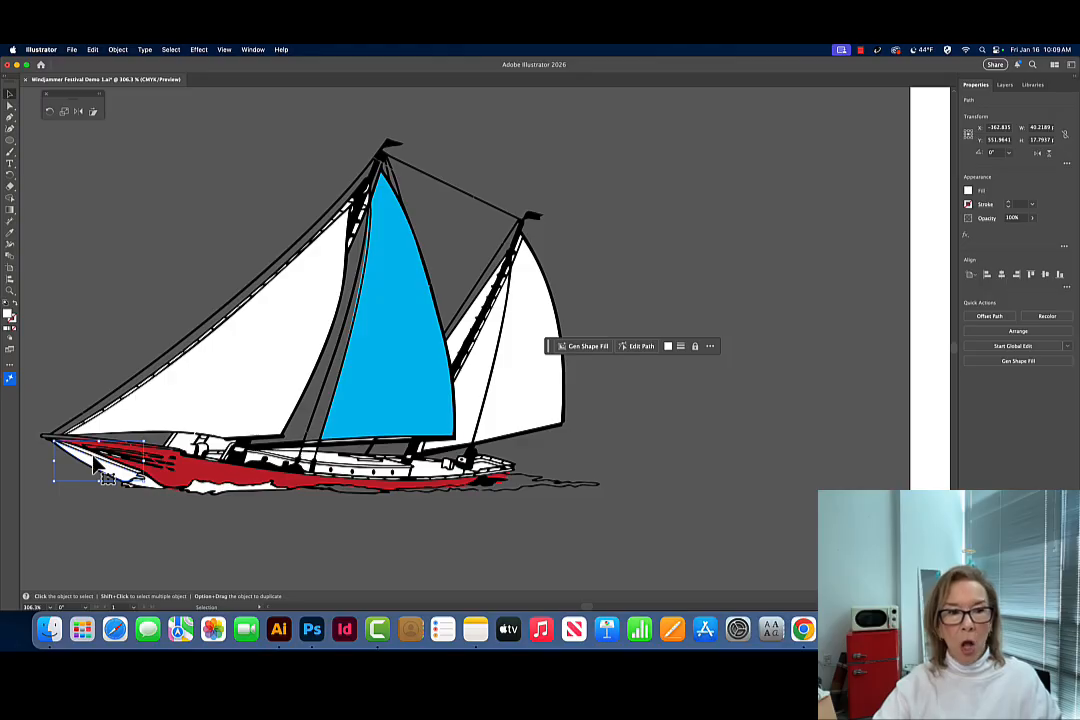
click(9, 237)
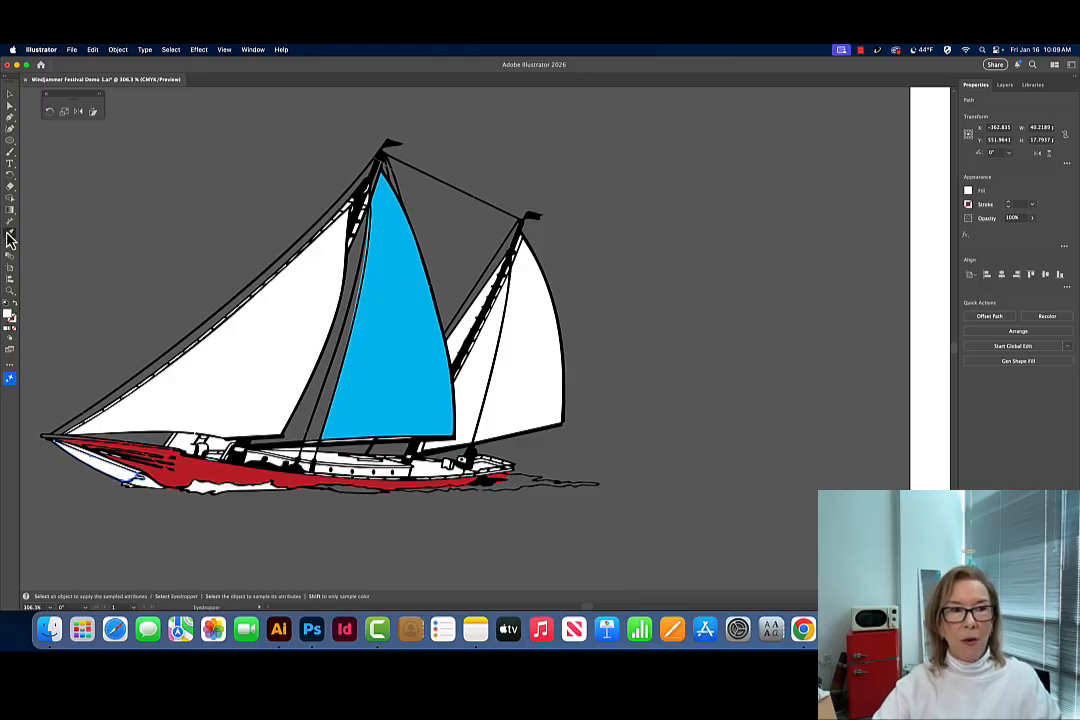
click(130, 478)
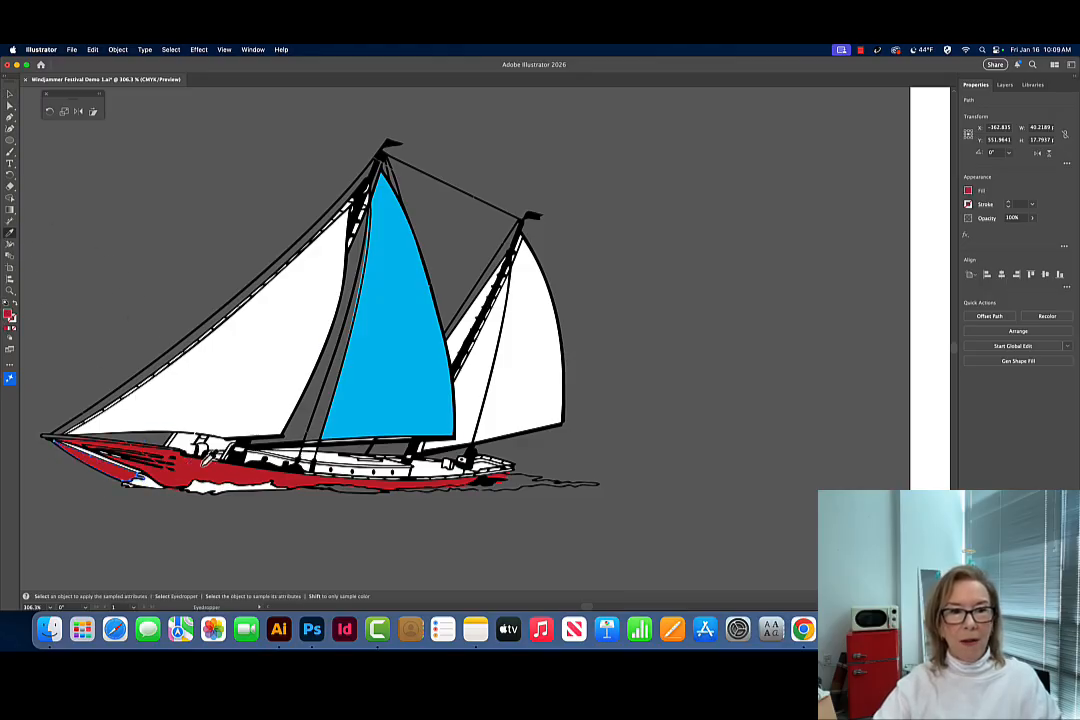
key(v)
click(729, 453)
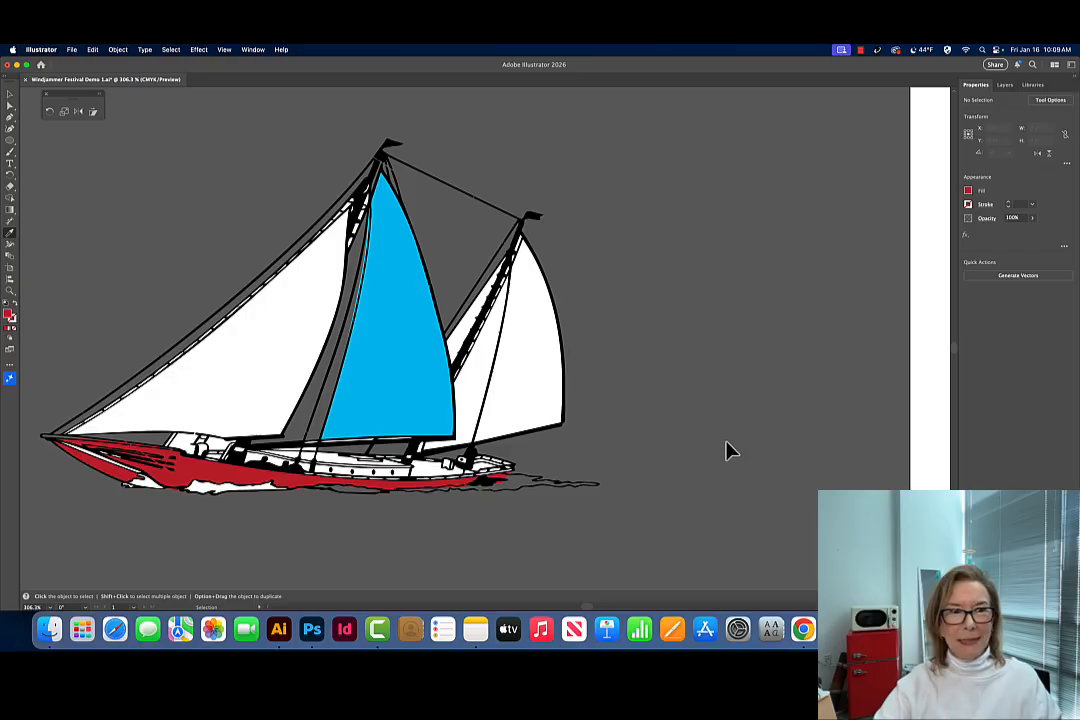
- Recolor the small white wave shape under the bow with the middle sail's bright blue using the Eyedropper, and deselect it
key(i)
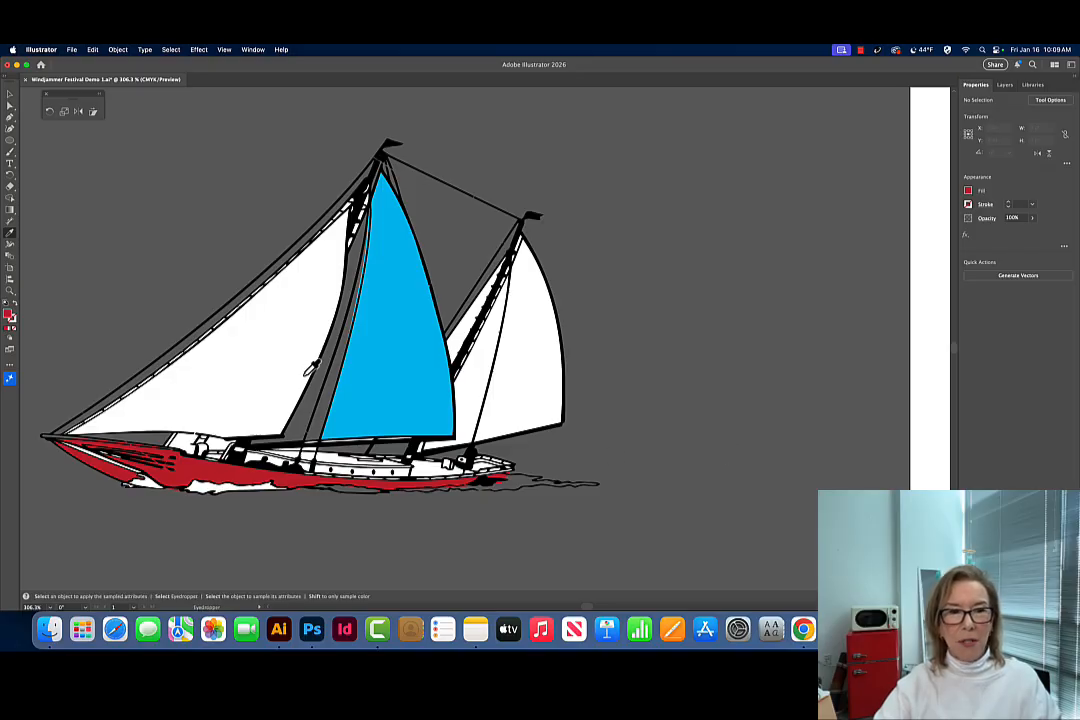
key(v)
click(147, 484)
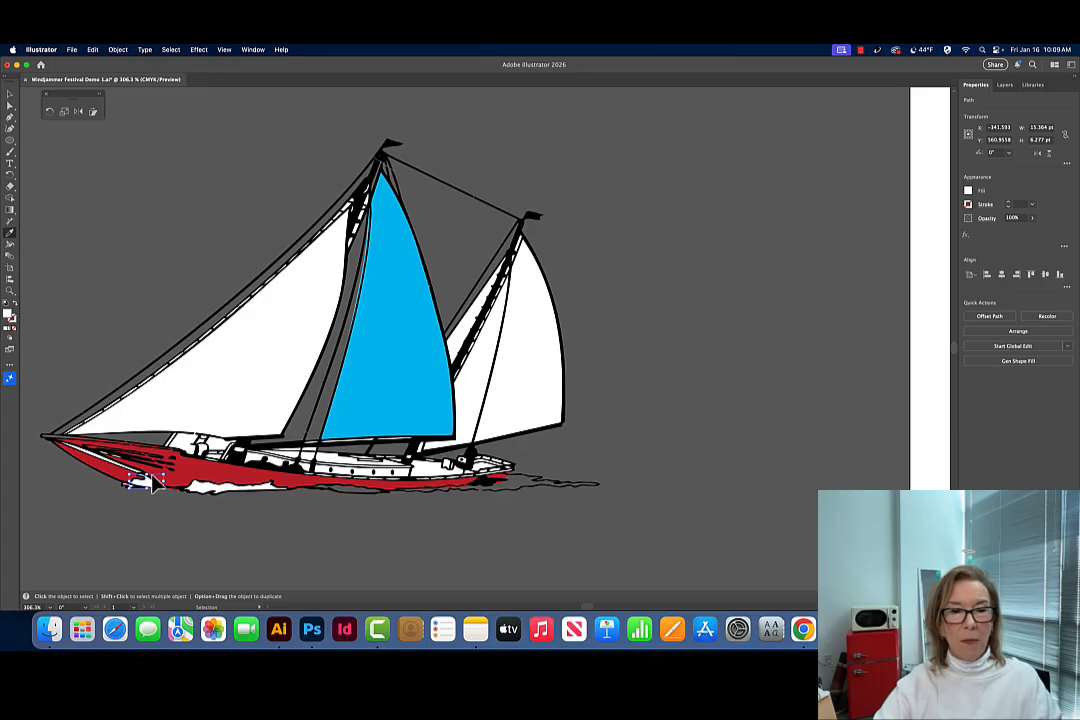
key(i)
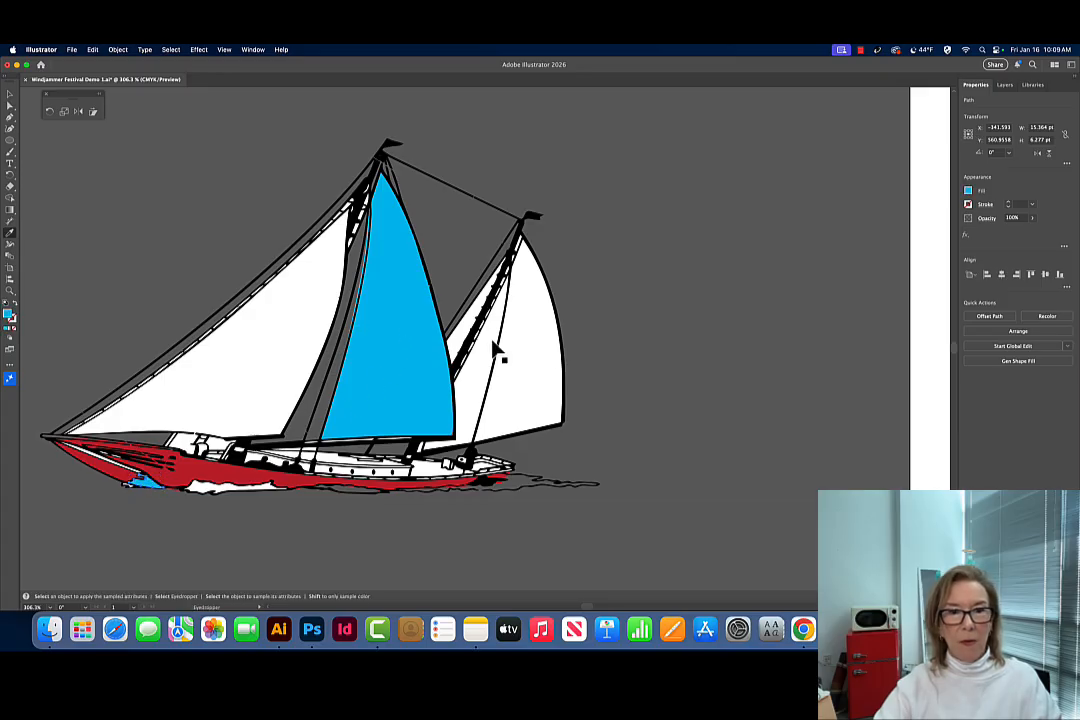
super+click(633, 366)
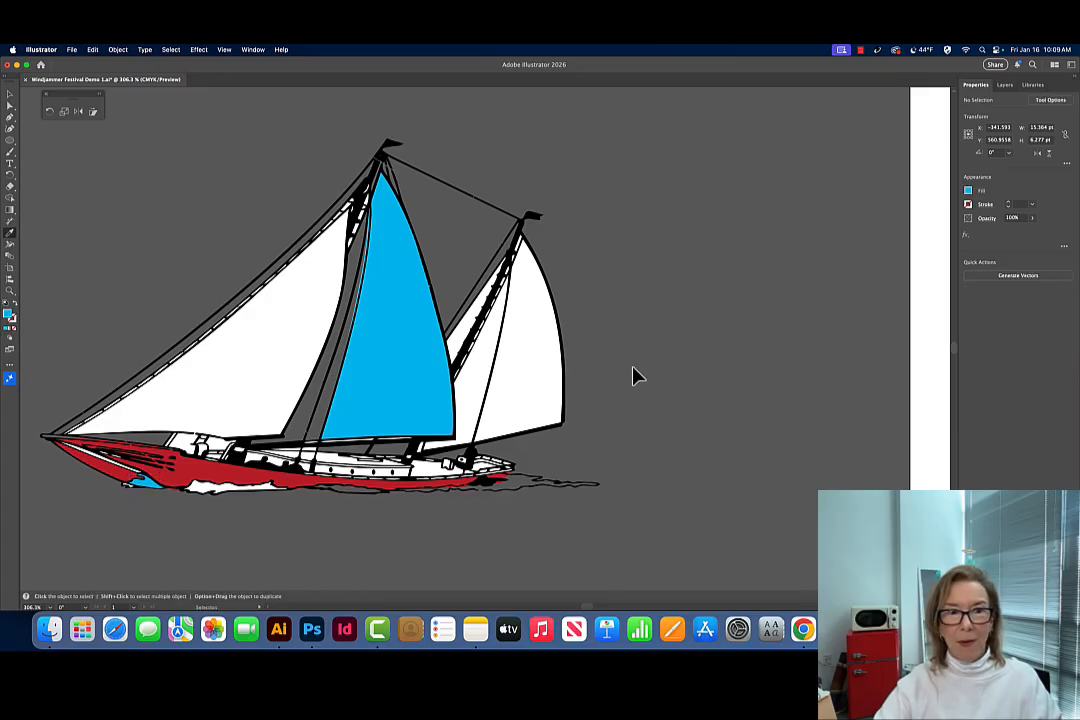
click(11, 95)
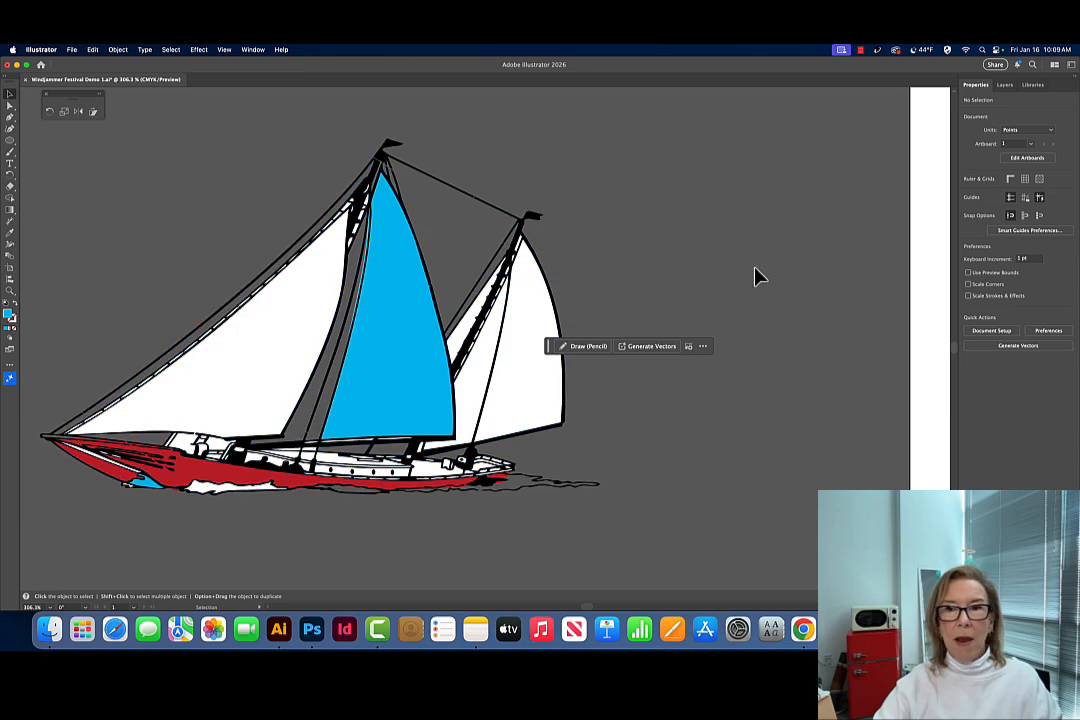
- Show the Color panel beside the boat and fill the large front sail with a pale blue from the recent colors
click(252, 50)
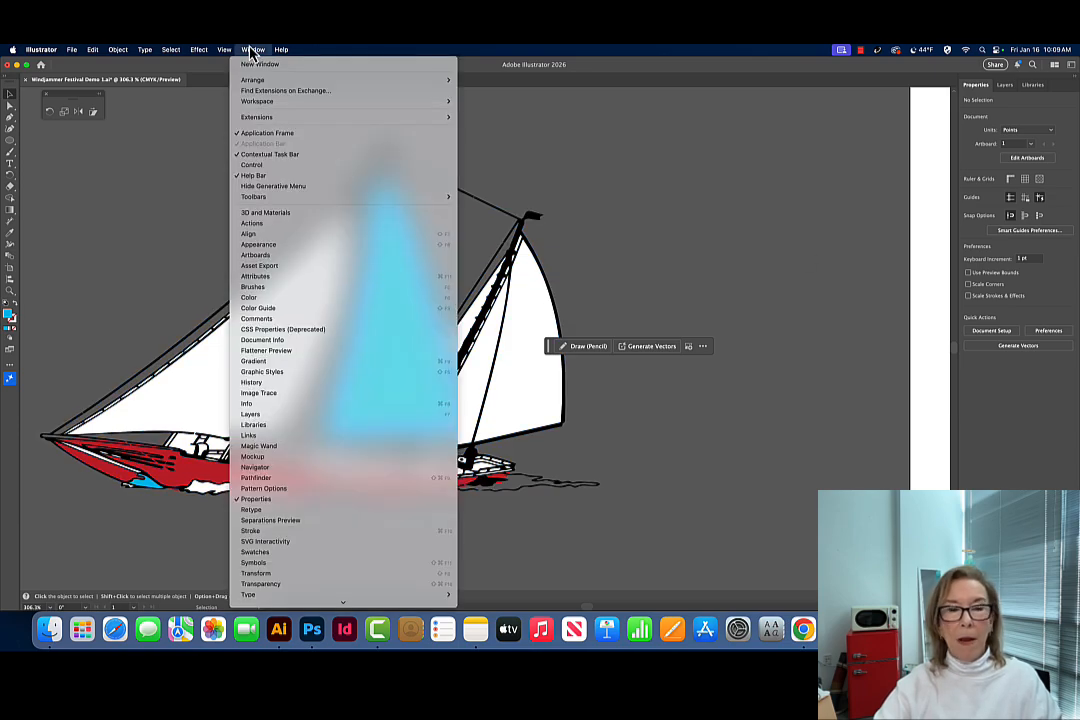
click(311, 299)
drag(851, 262, 785, 195)
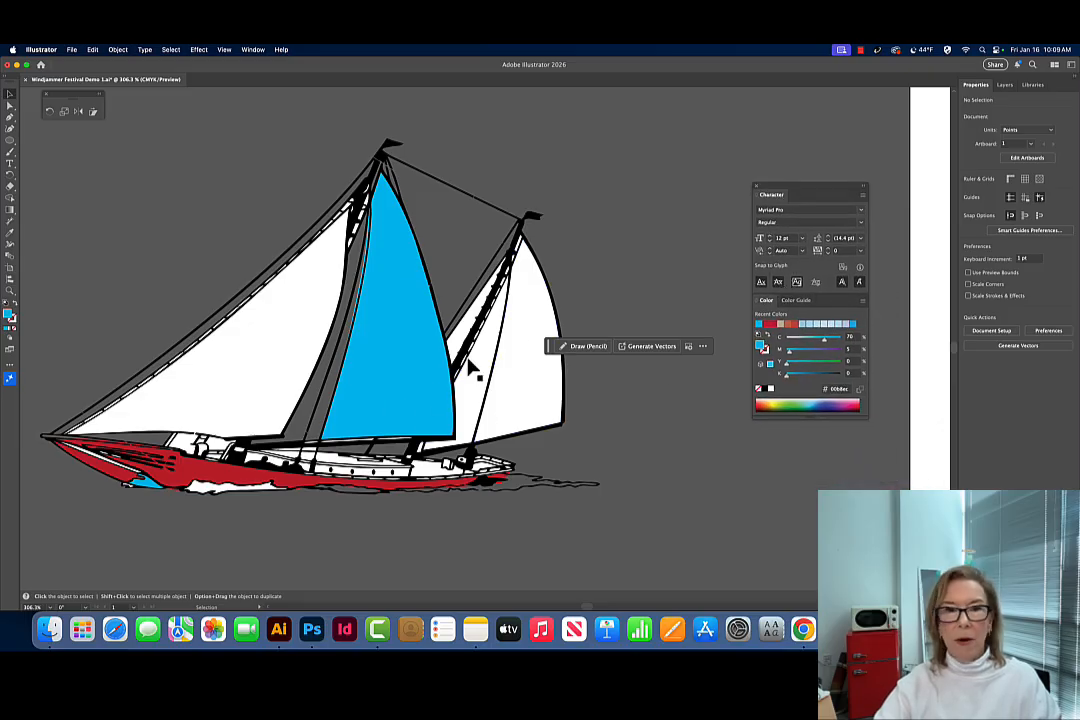
click(298, 336)
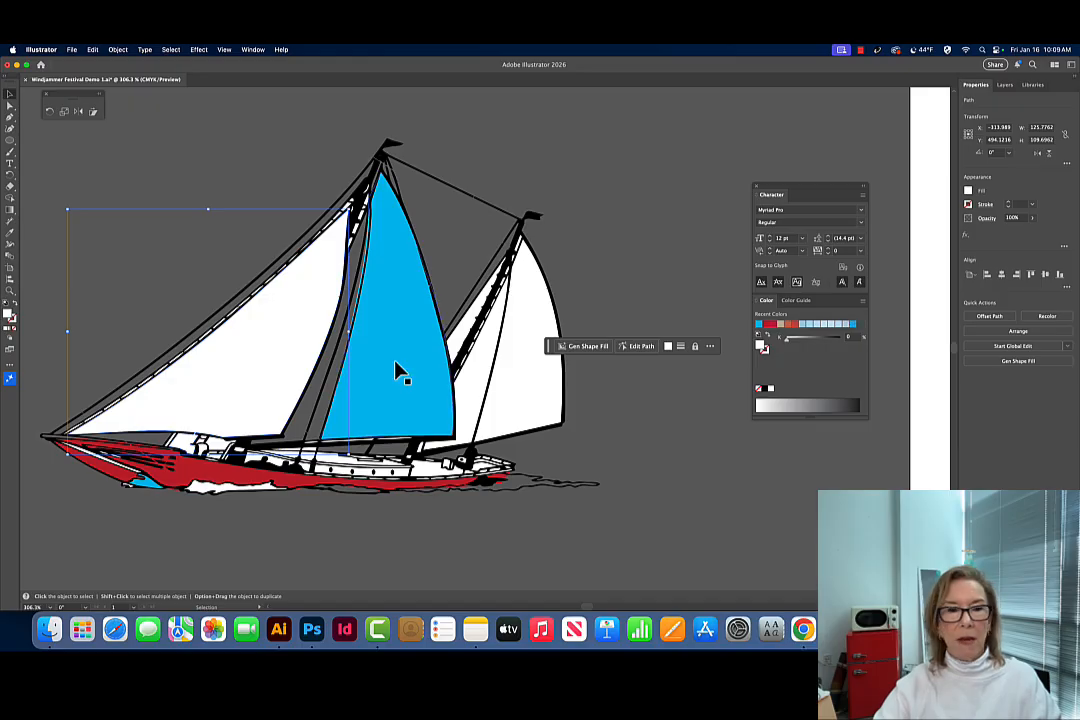
click(822, 326)
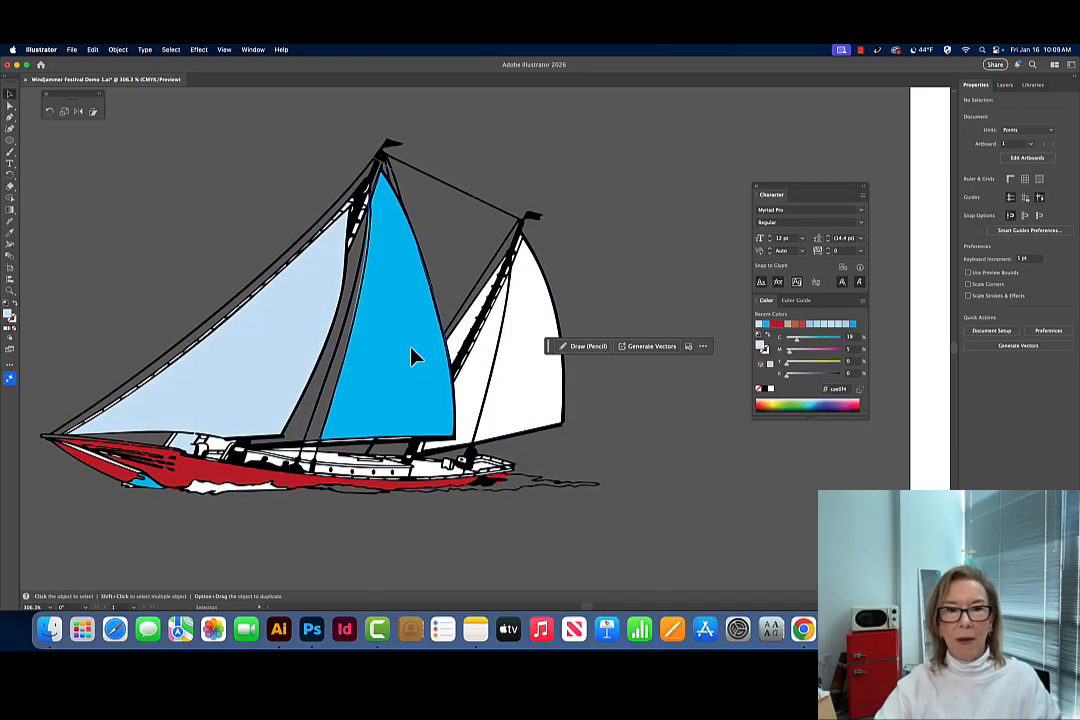
- Fill the middle sail with the medium blue from the recent colors, and set the large front sail's cyan to 40%
click(415, 354)
click(845, 326)
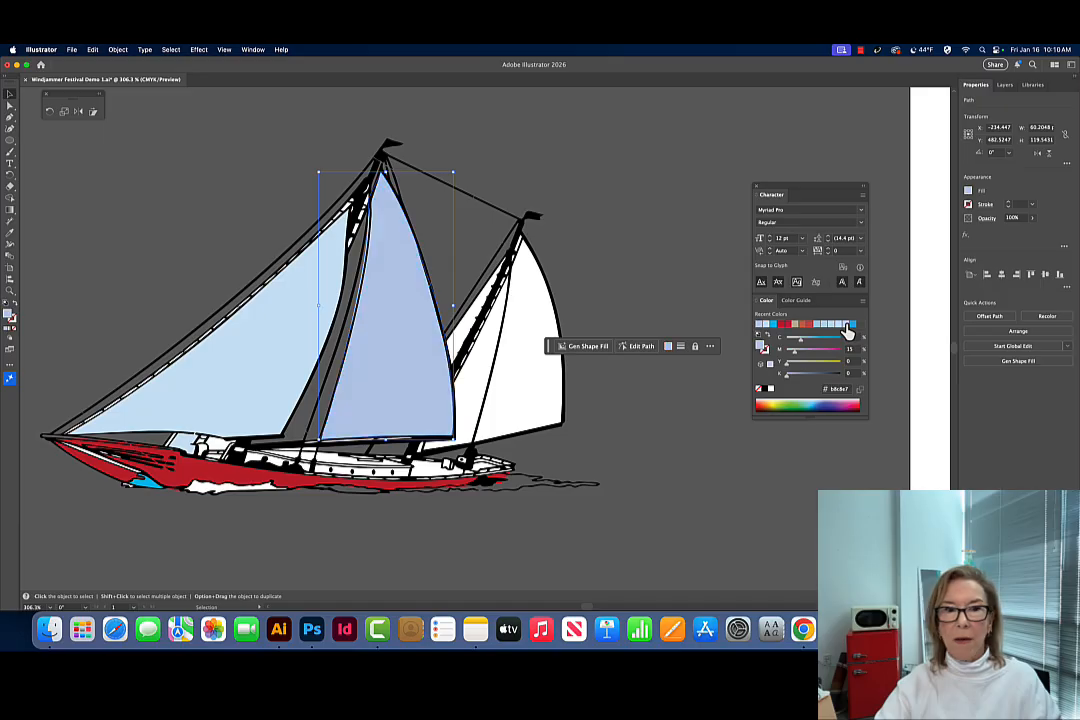
click(853, 325)
click(257, 335)
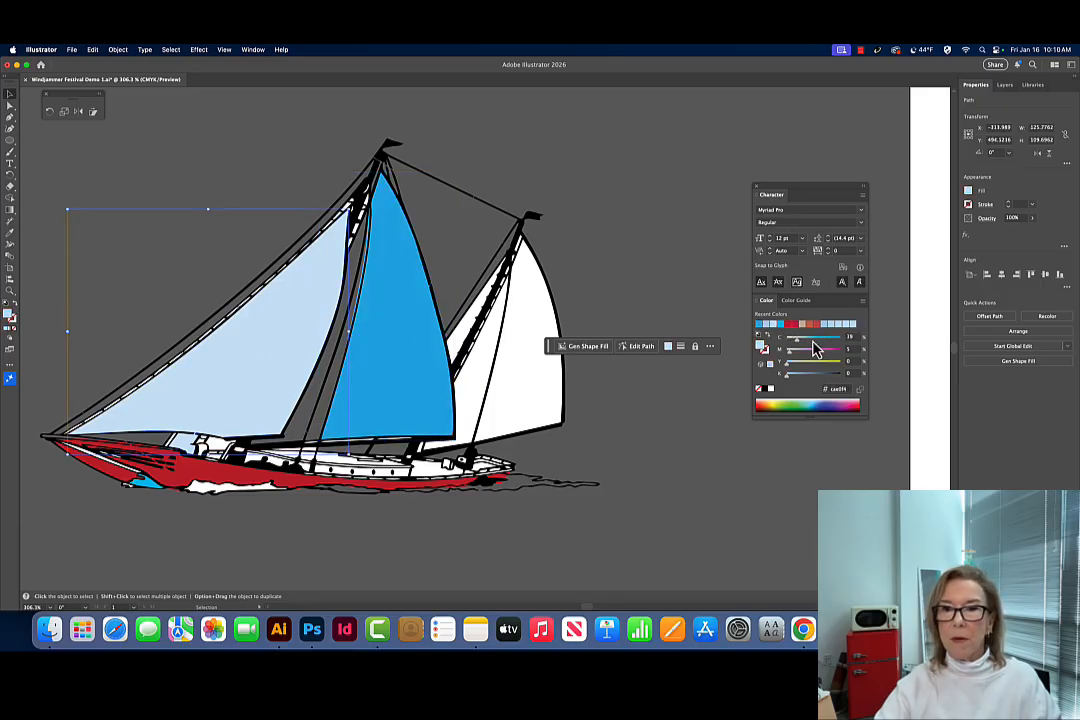
drag(797, 346, 808, 347)
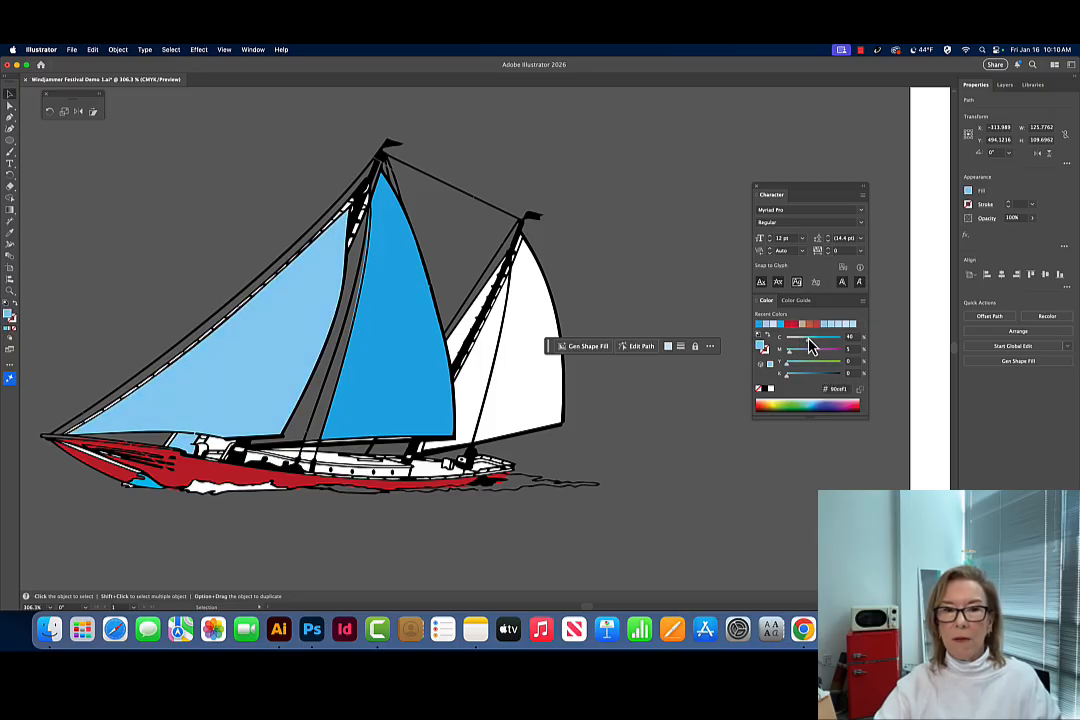
- Fill the outer section of the rear sail with a light blue and its inner section with a slightly deeper light blue
click(525, 354)
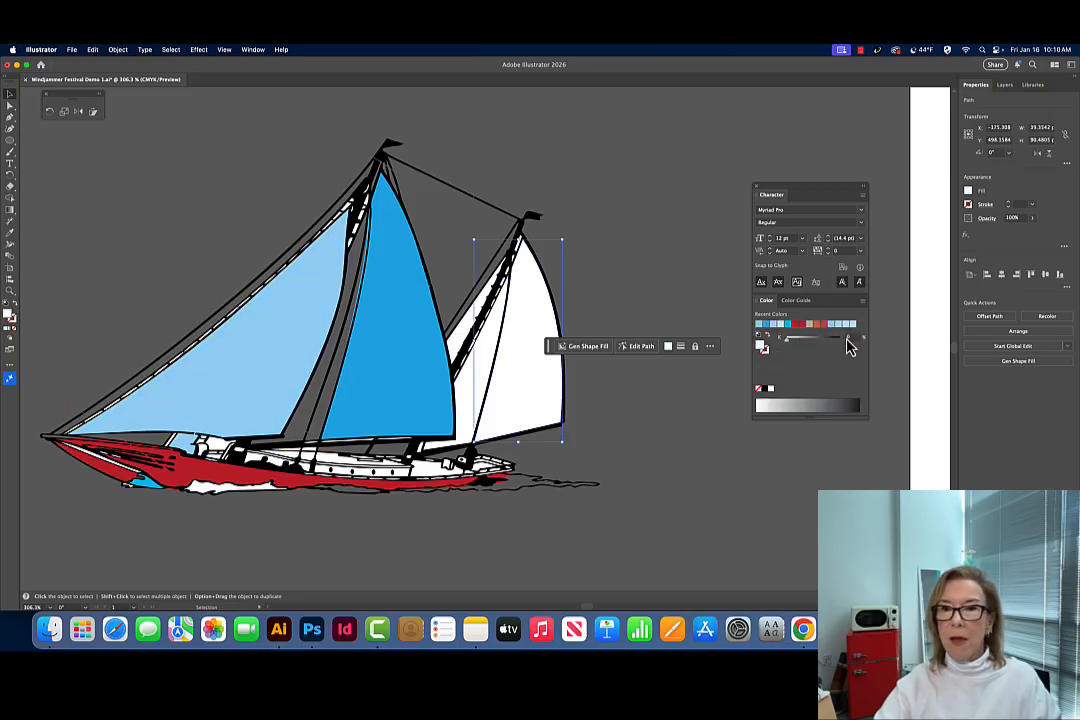
click(840, 326)
click(492, 358)
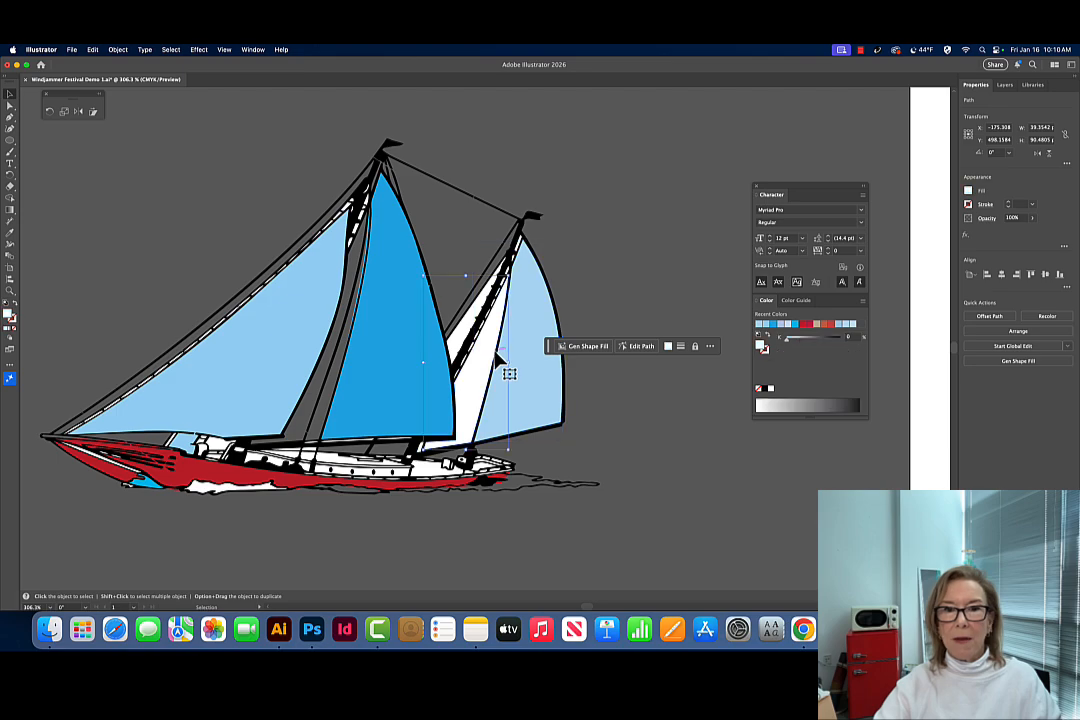
click(764, 324)
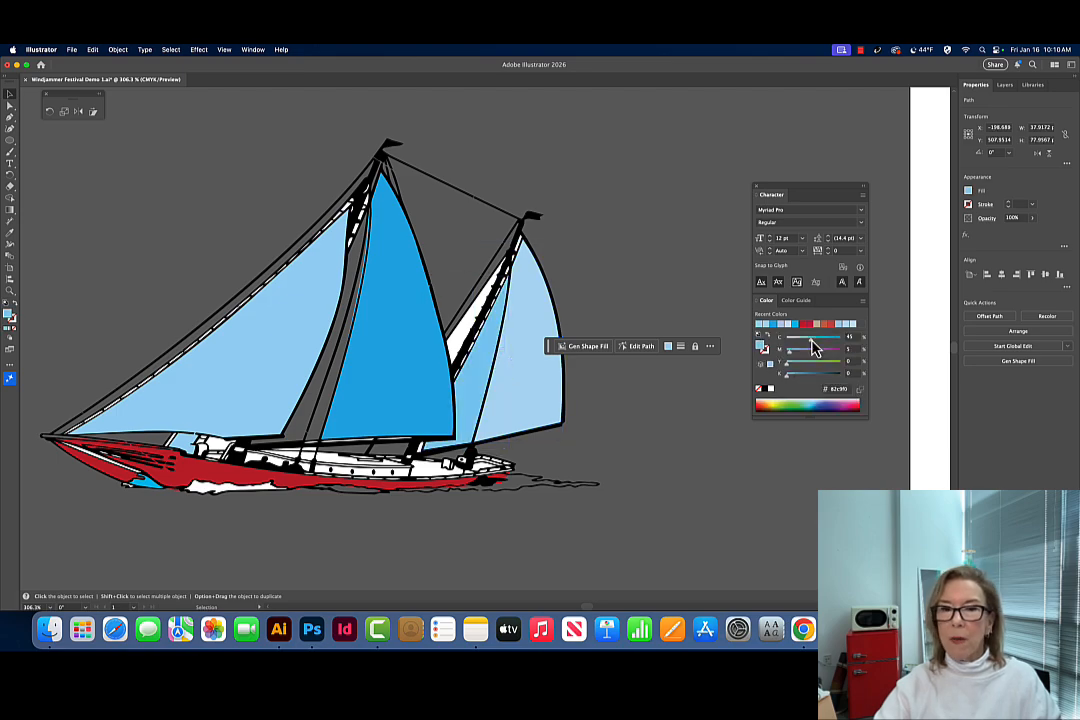
- Fill the narrow white sail piece beside the rear mast with the middle sail's medium blue, and deselect it
click(479, 346)
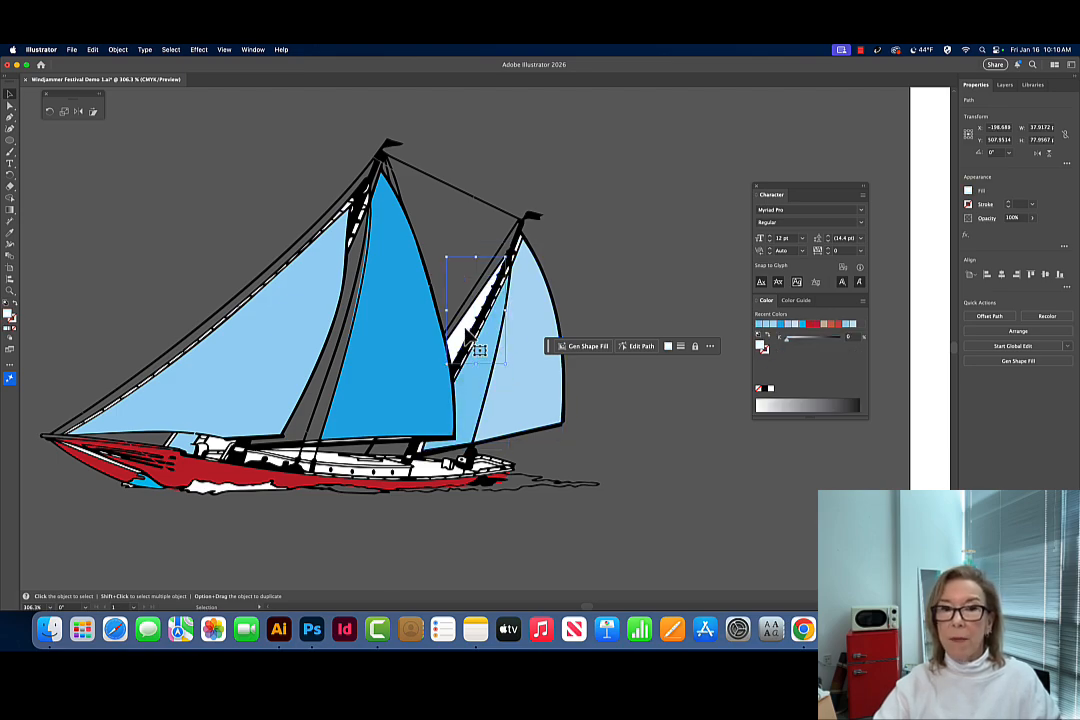
click(780, 325)
click(646, 238)
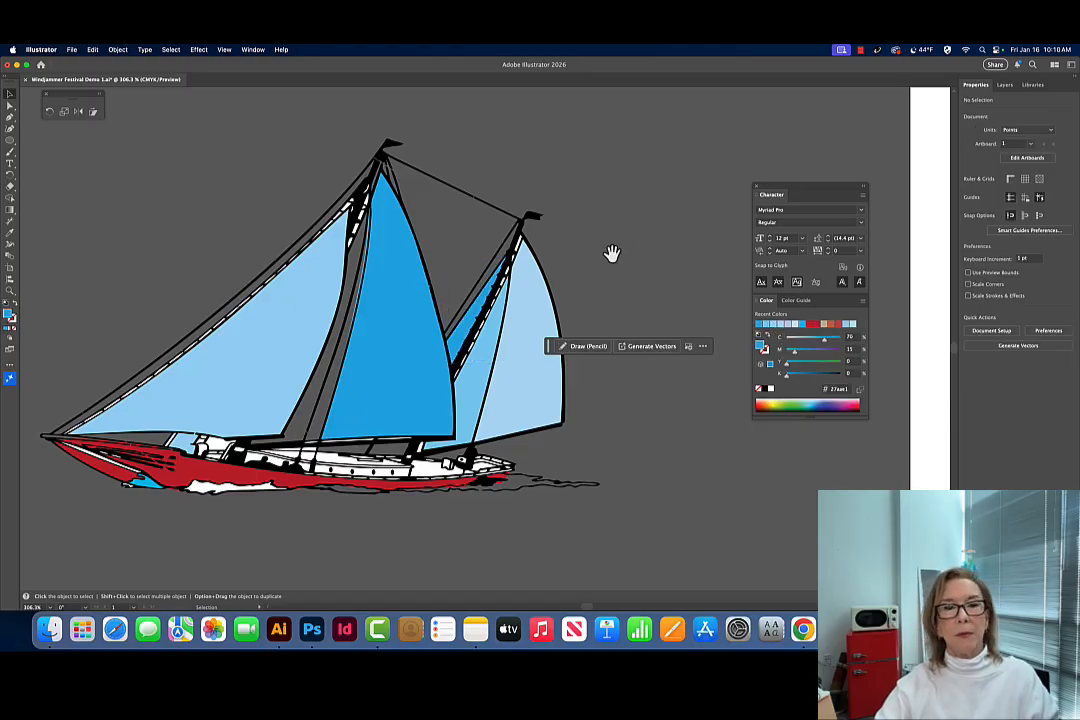
- Fill the white cabin and deck shapes above the red hull with the tan from the recent colors, and deselect them
drag(610, 250, 622, 212)
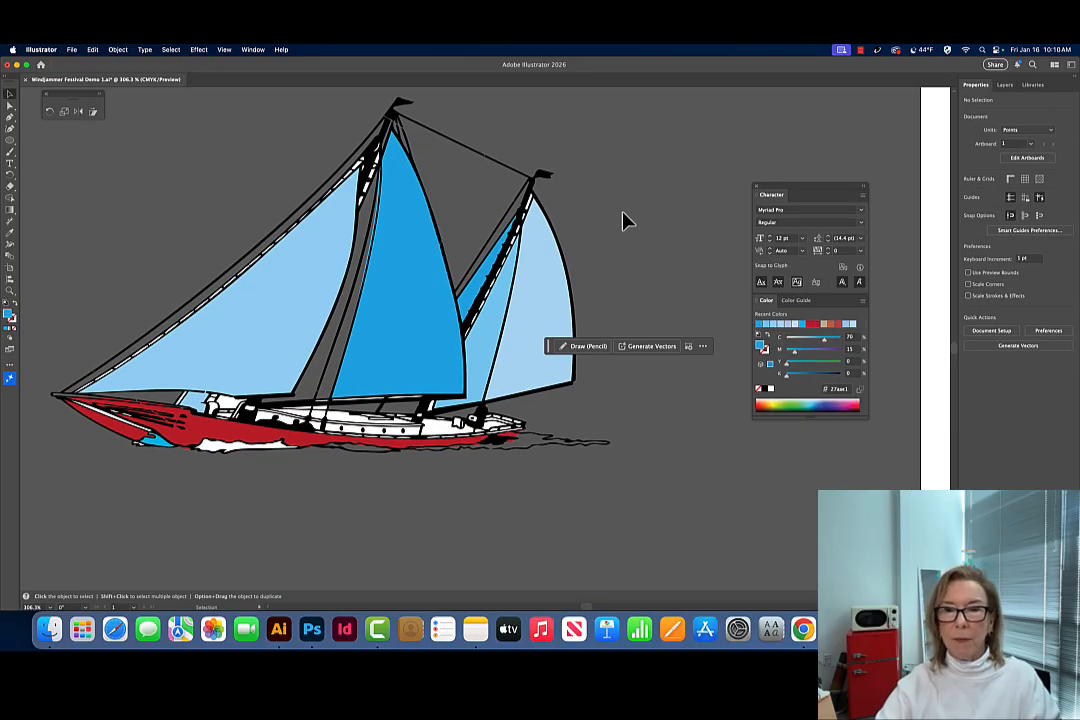
click(435, 430)
scroll(434, 446, up, 3)
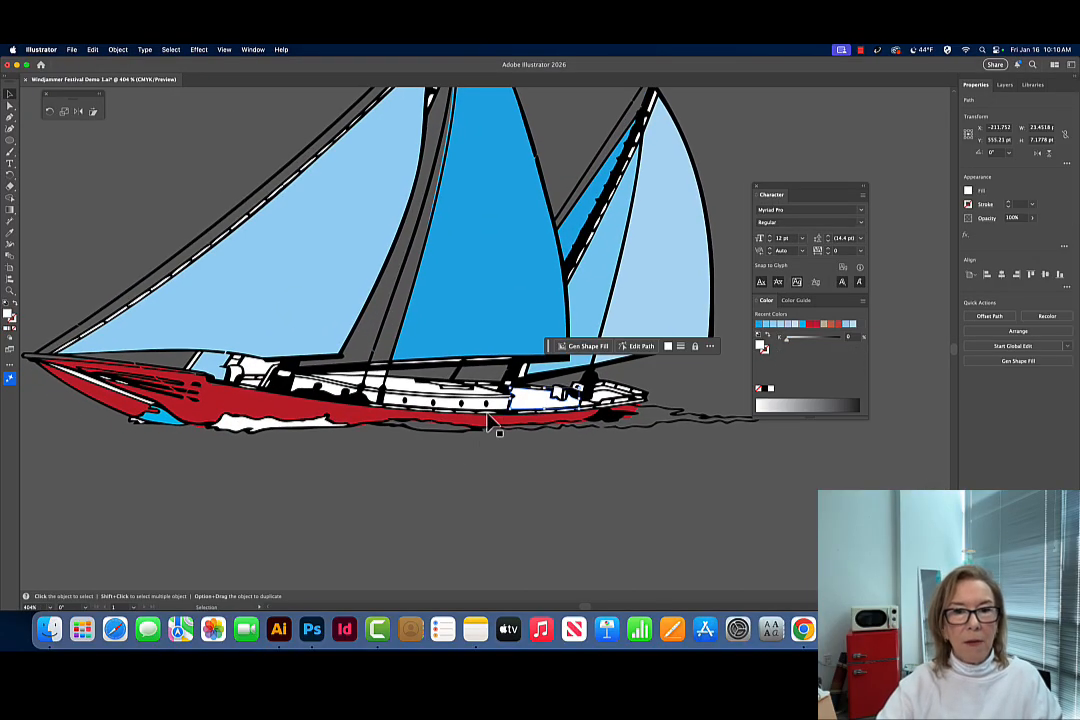
shift+click(481, 408)
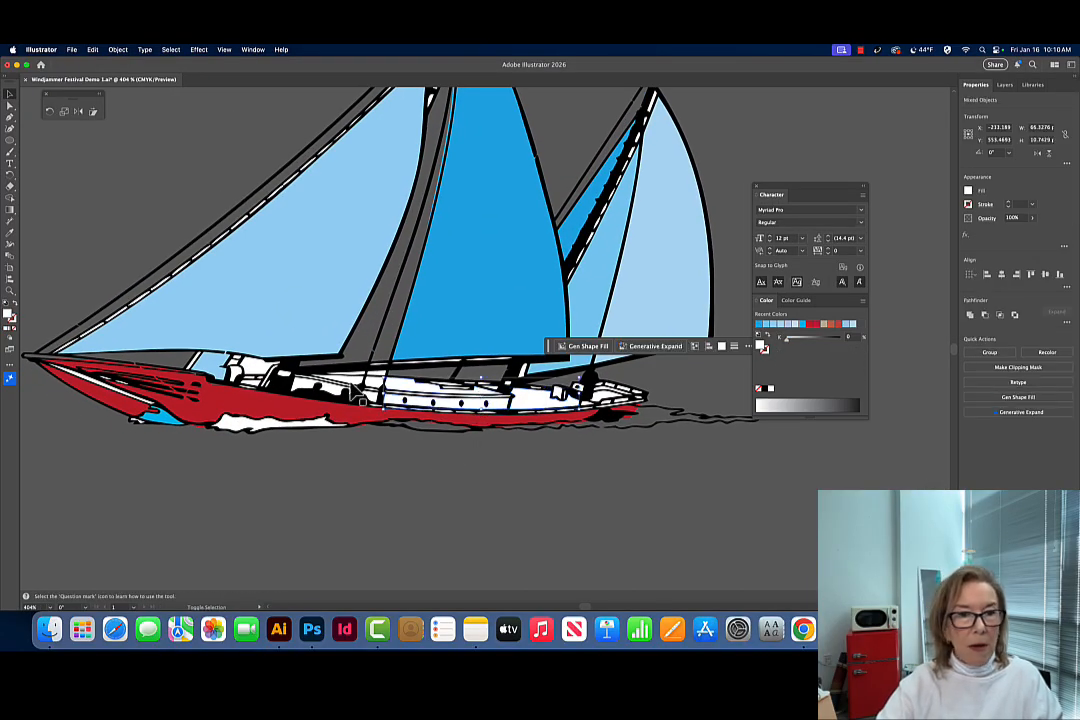
shift+click(342, 387)
shift+click(332, 394)
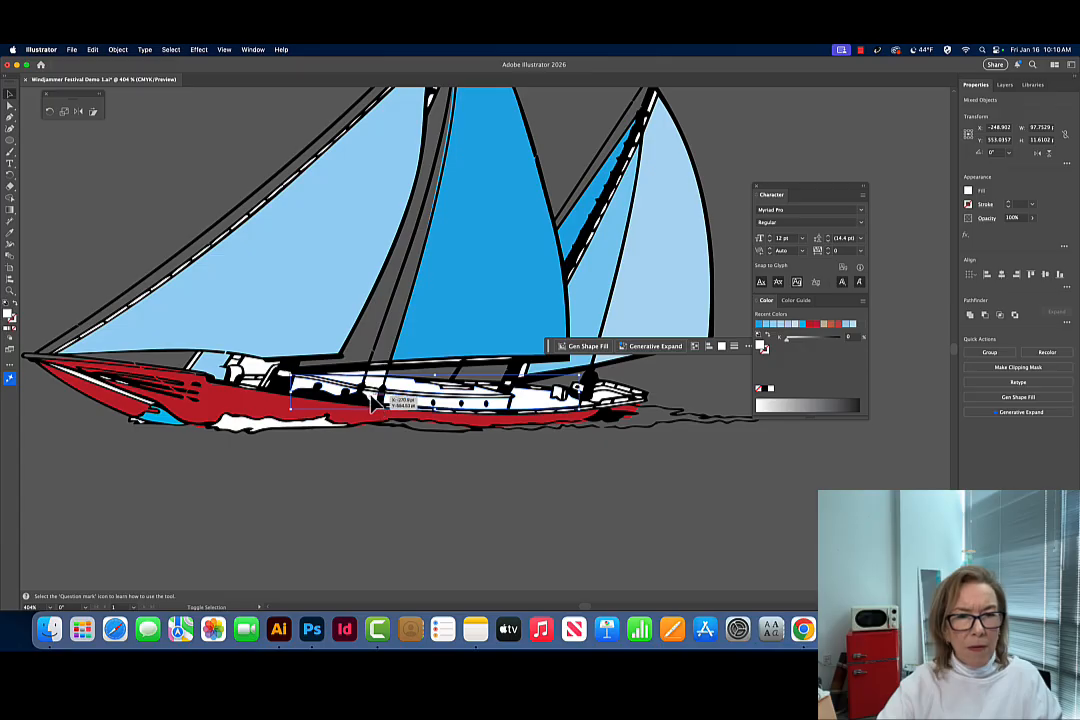
shift+click(613, 402)
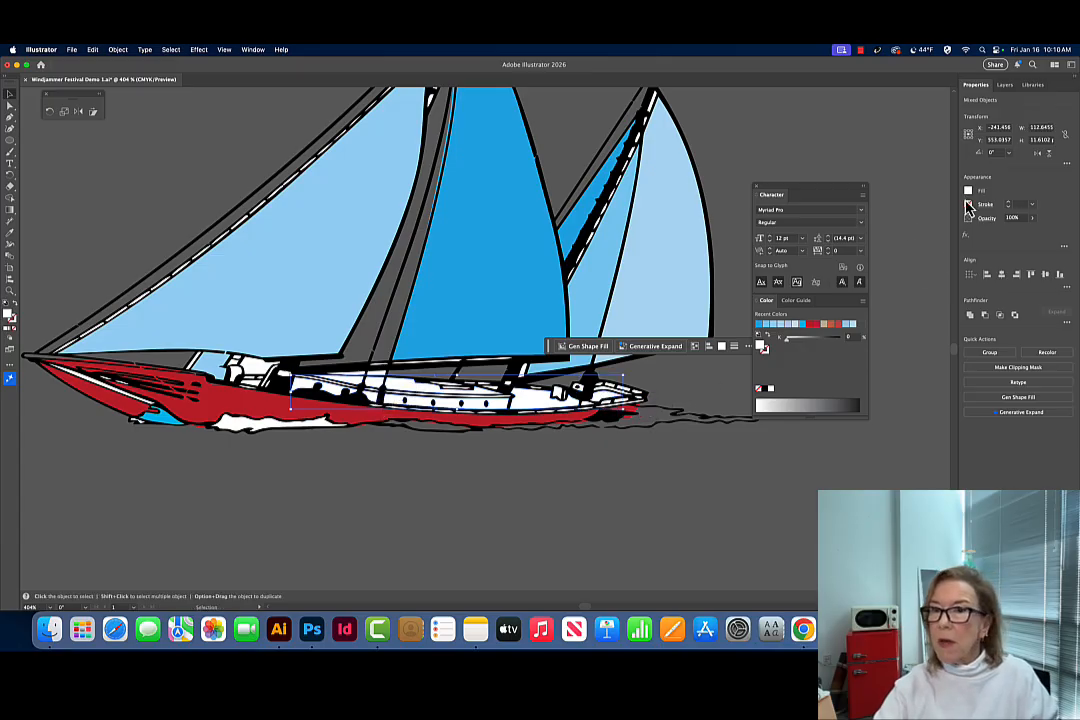
click(822, 325)
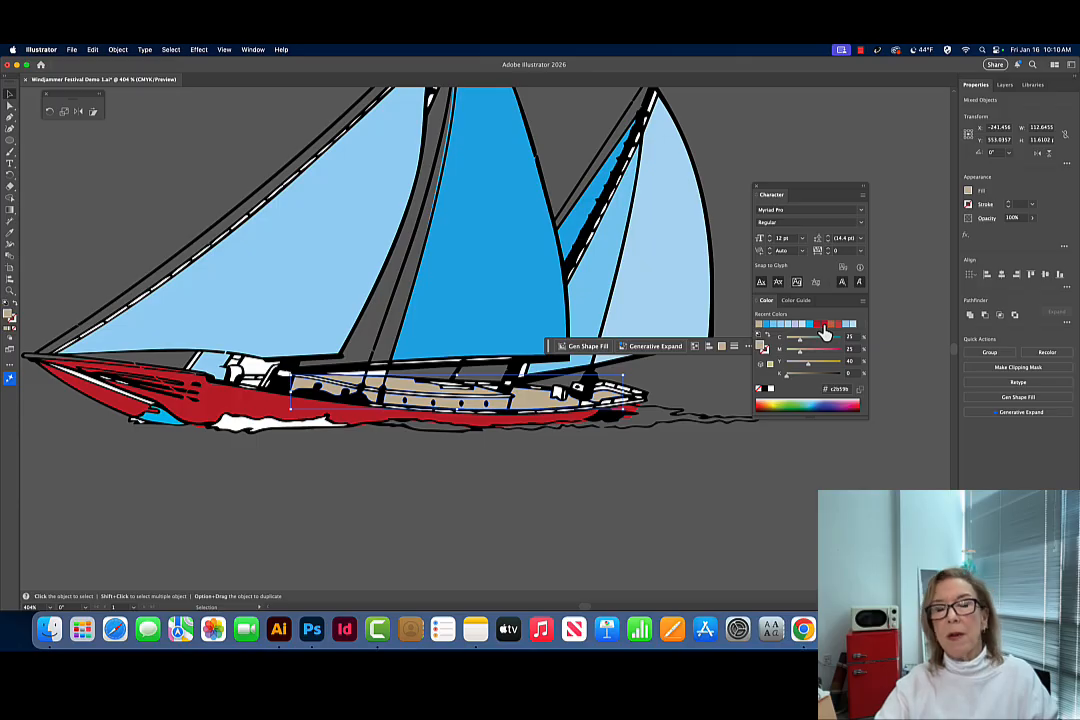
click(650, 463)
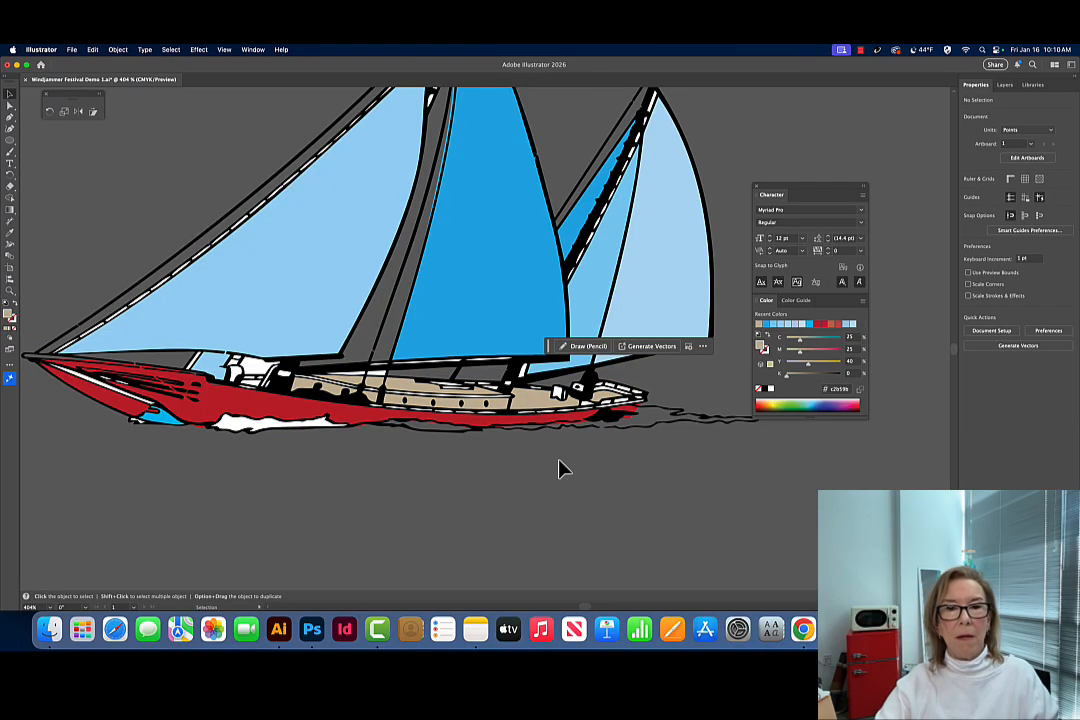
- Switch to Chrome's woodgrain pattern image results and open the preview of the brown Freepik wood grain with dark vertical lines
alt+super+click(564, 459)
alt+super+click(504, 419)
drag(496, 419, 476, 532)
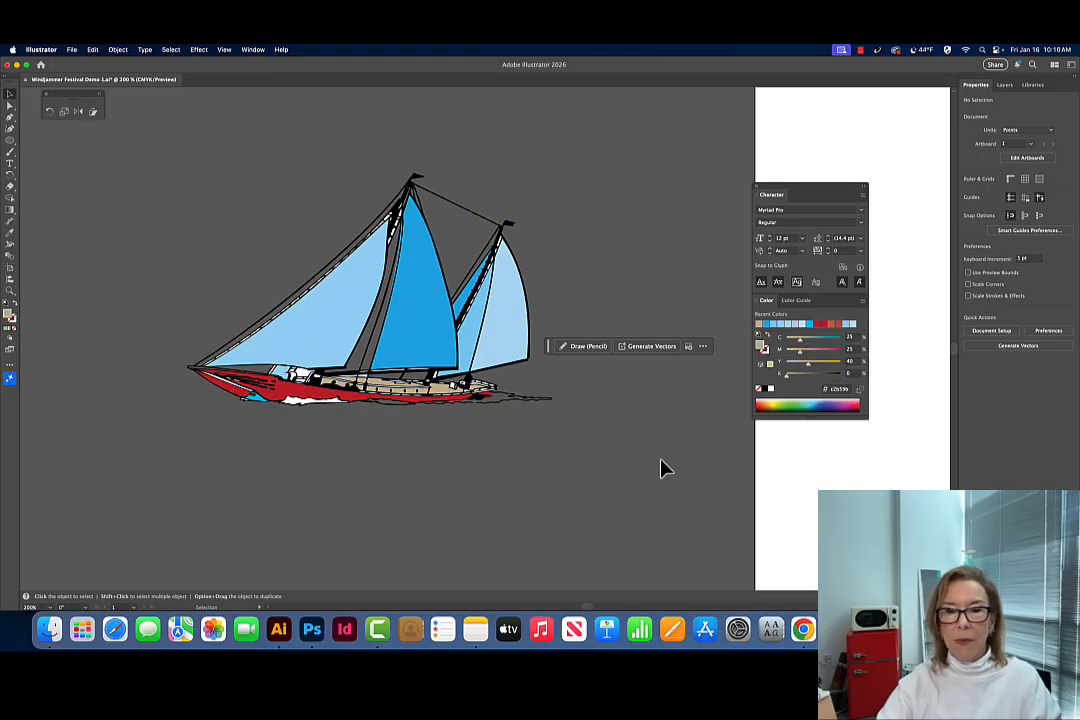
click(803, 629)
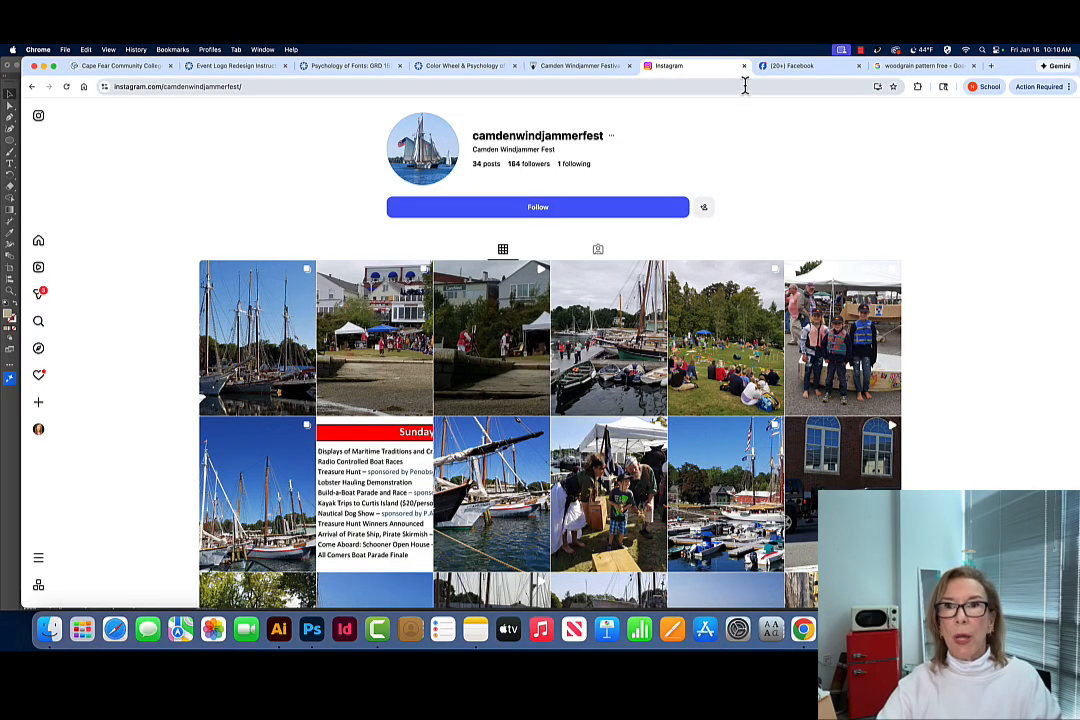
click(918, 67)
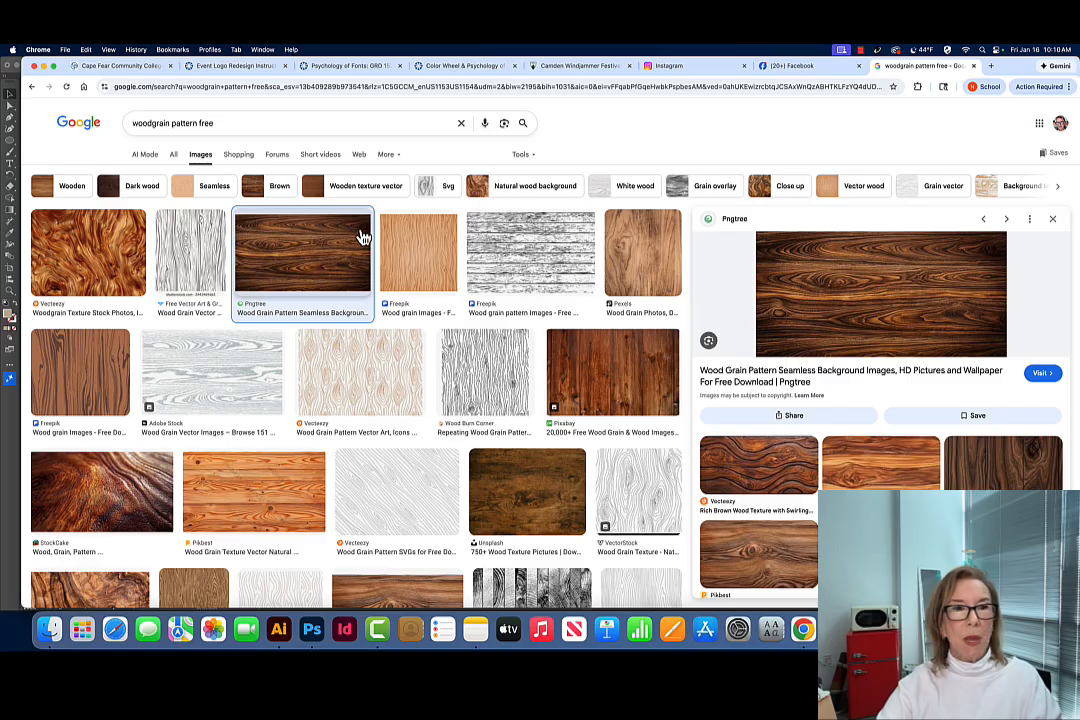
click(410, 256)
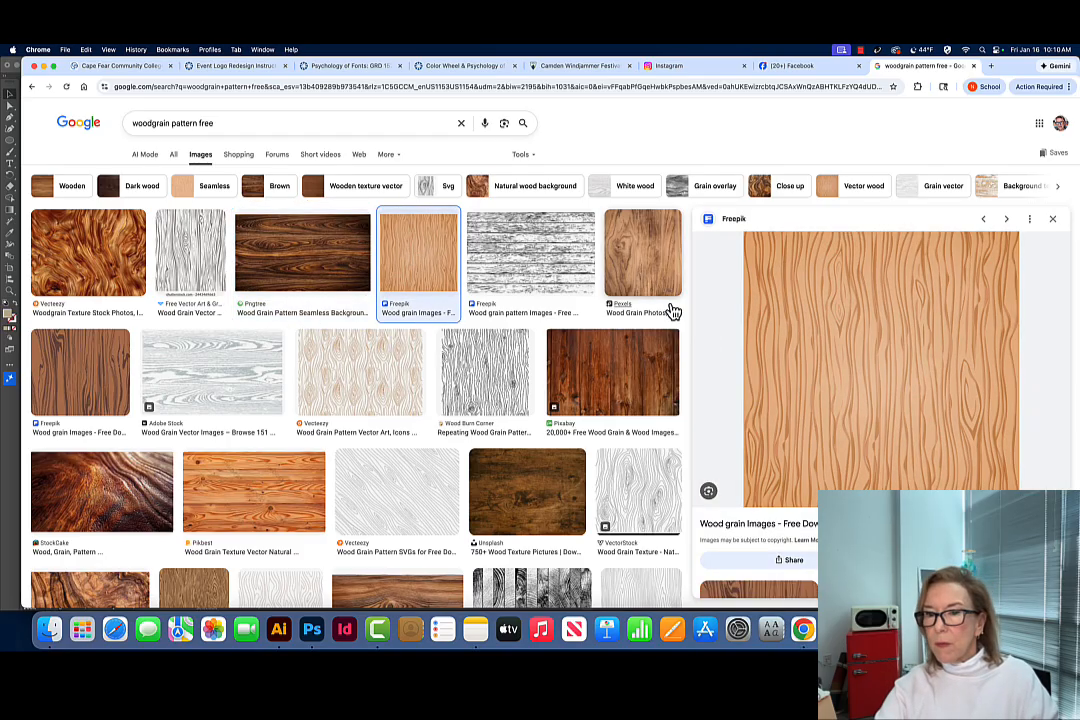
scroll(832, 349, down, 2)
click(760, 500)
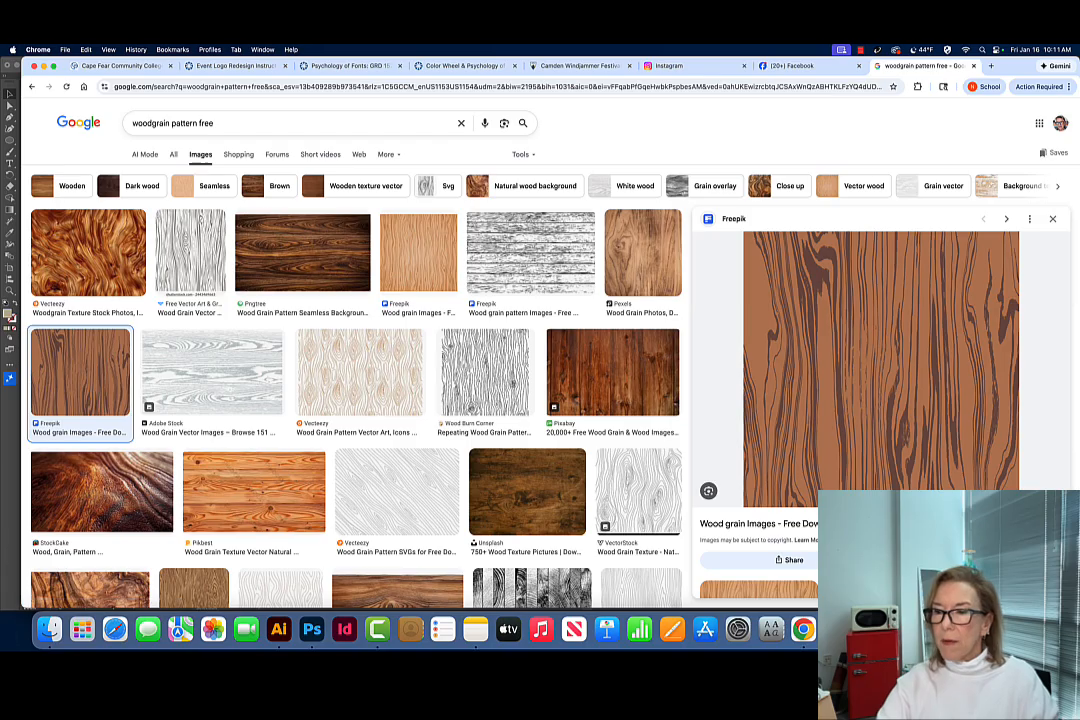
- Shrink the browser window, bring the brown wood grain image into the Illustrator document, and place it over the boat
drag(1076, 606, 1061, 422)
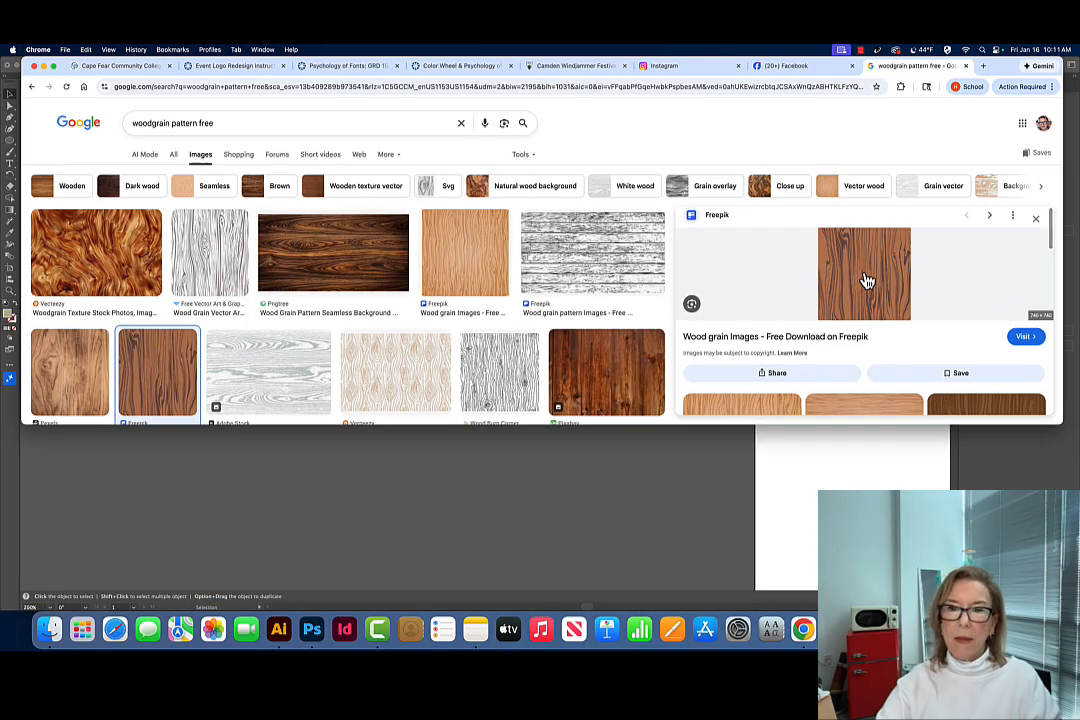
drag(866, 281, 559, 467)
click(568, 496)
drag(646, 498, 530, 566)
drag(615, 583, 172, 216)
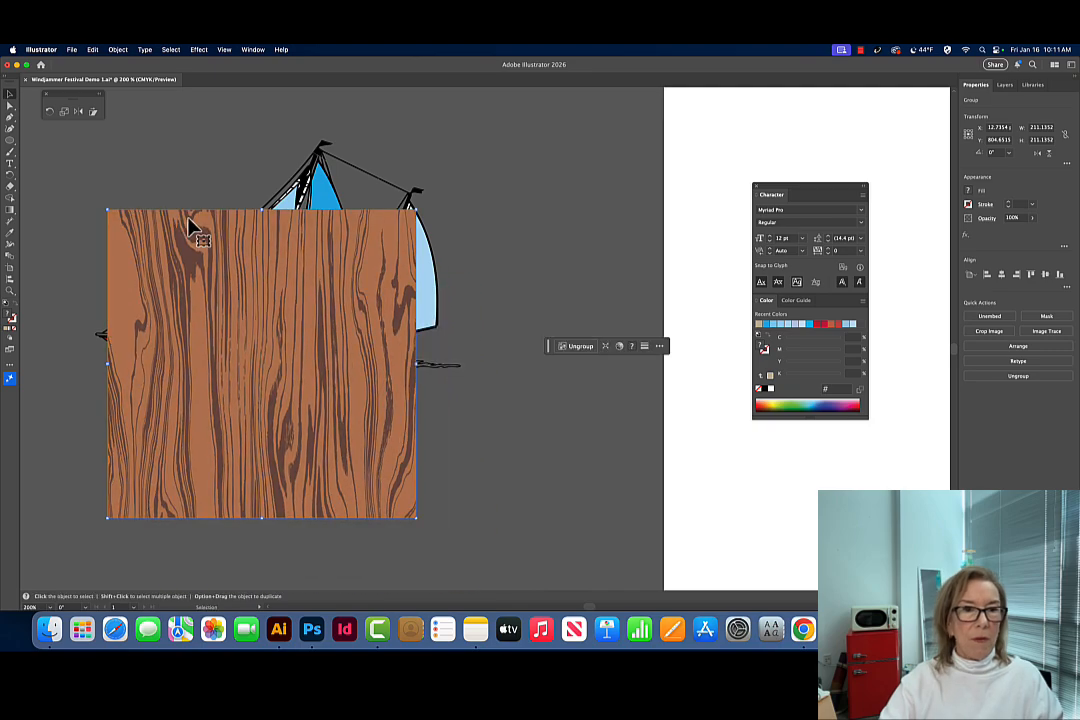
- Scale the wood grain image to about 160 pt square and rotate it to 270° over the front of the hull
drag(417, 212, 376, 482)
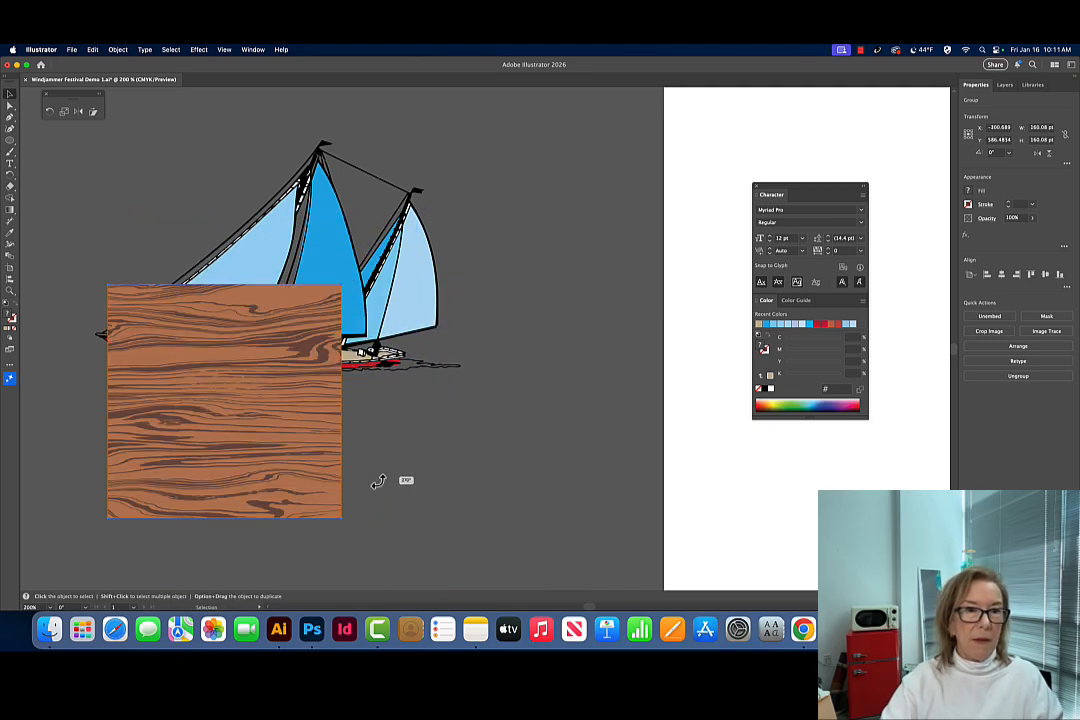
click(477, 400)
drag(280, 378, 267, 347)
click(353, 388)
click(310, 366)
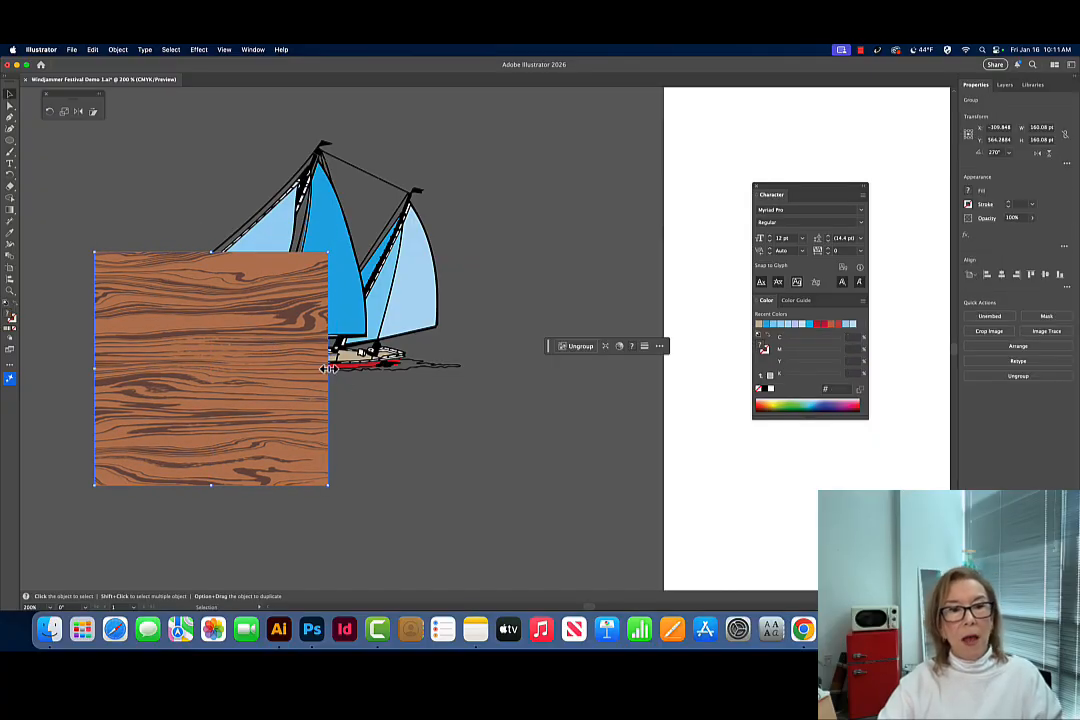
- Stretch the wood grain image horizontally to about 221 pt wide so it spans the length of the hull
drag(331, 371, 422, 368)
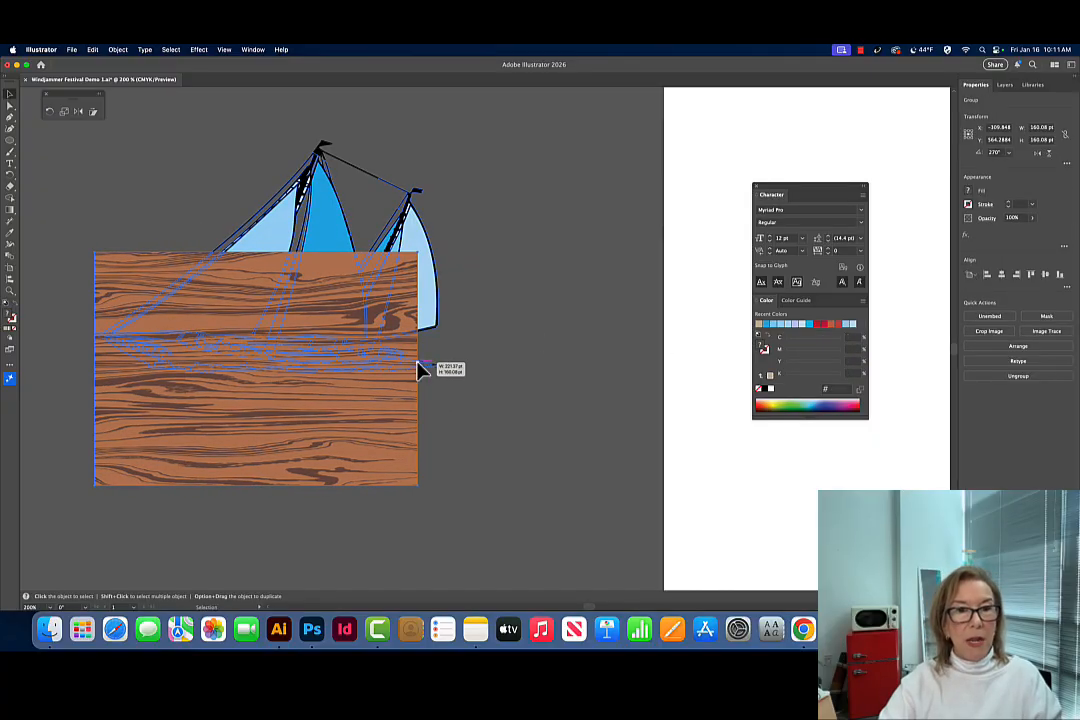
click(504, 316)
drag(362, 340, 383, 476)
key(super+z)
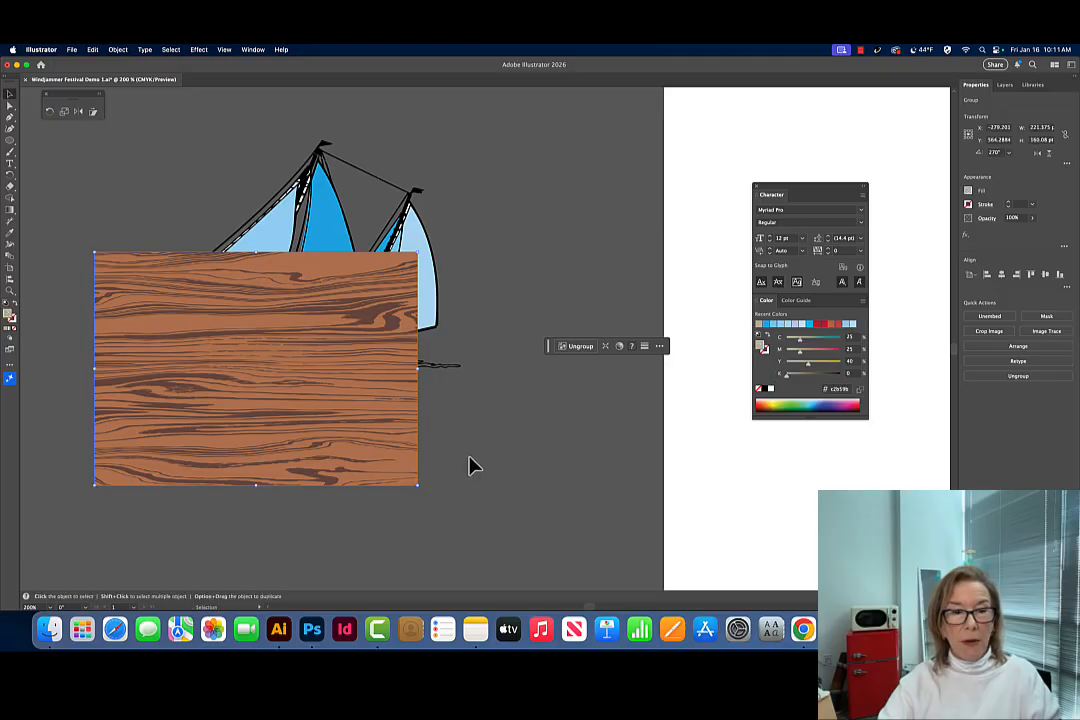
- Undo the last stretch, resize the wood grain image to about 253 by 118 pt over the hull, and send it behind the sailboat
key(super+z)
click(474, 465)
click(229, 393)
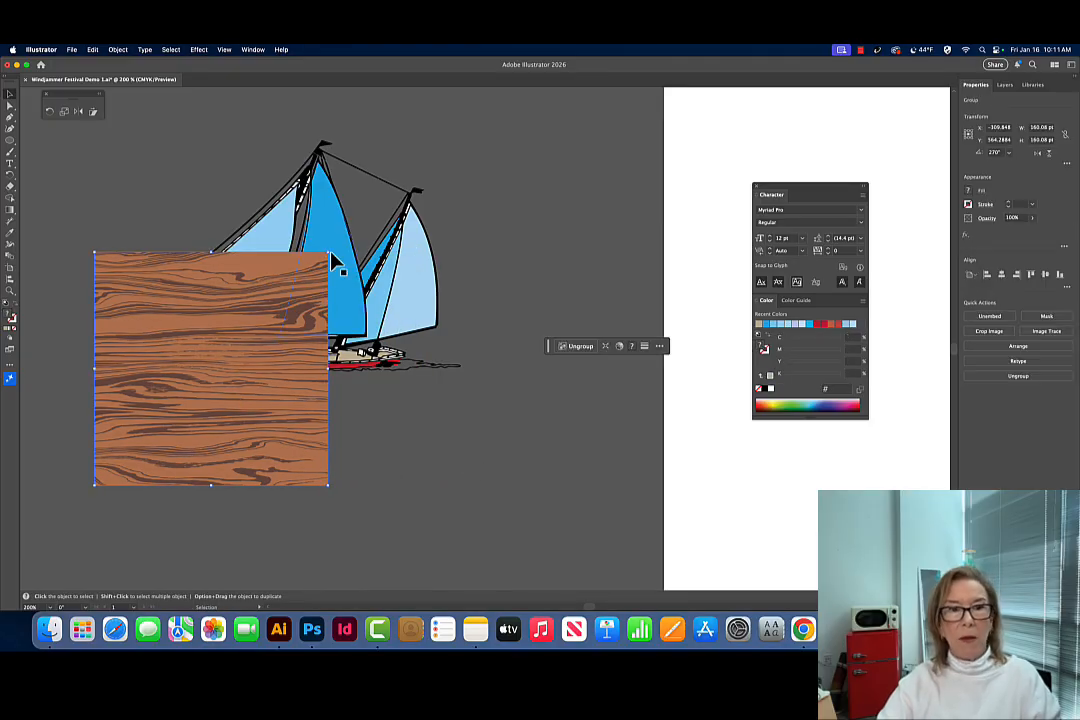
mouse_move(336, 263)
mouse_down()
mouse_move(340, 250)
mouse_move(506, 169)
mouse_move(253, 323)
mouse_move(499, 210)
mouse_move(306, 272)
mouse_move(562, 198)
mouse_move(325, 128)
mouse_move(540, 366)
mouse_move(560, 200)
mouse_move(468, 362)
mouse_move(458, 340)
mouse_move(467, 318)
mouse_up()
drag(455, 385, 379, 371)
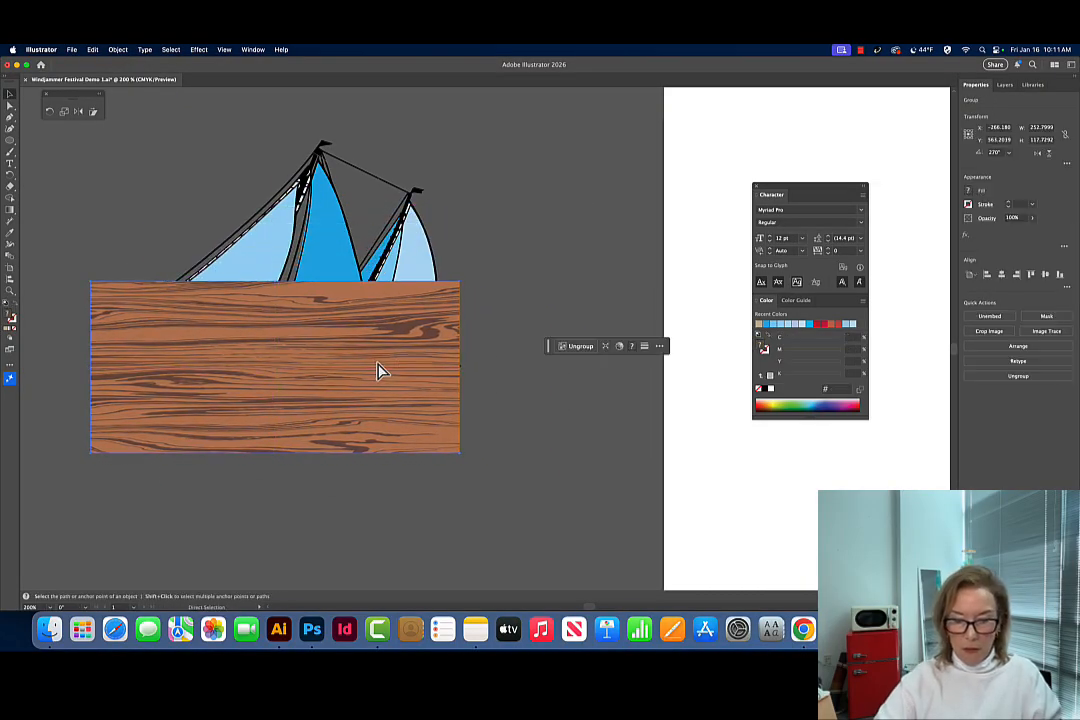
key(super+shift+bracketleft)
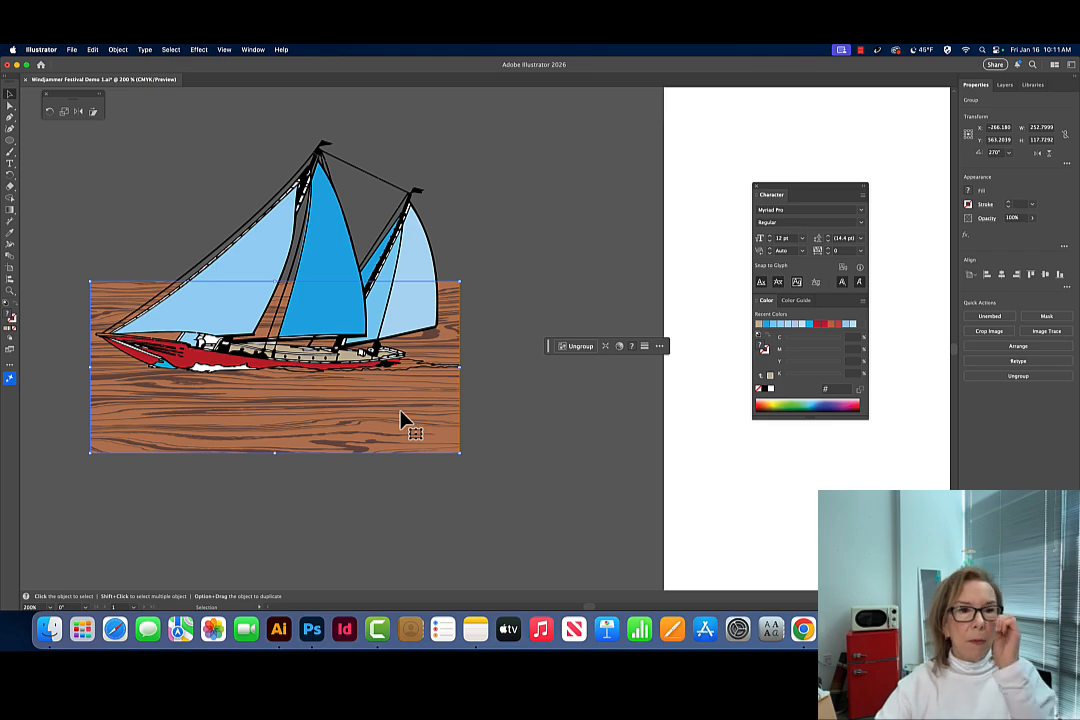
click(493, 443)
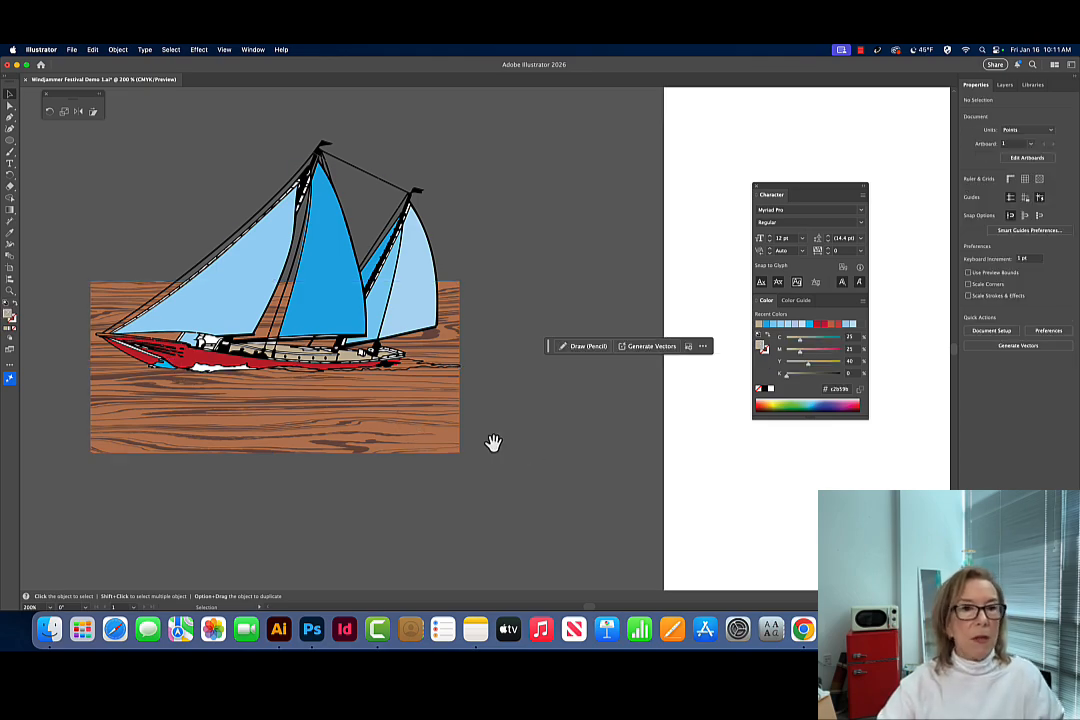
- Select the sailboat's main red hull shape and duplicate it in place for use as a mask
drag(443, 443, 510, 447)
super+click(396, 390)
super+click(396, 388)
drag(369, 468, 353, 533)
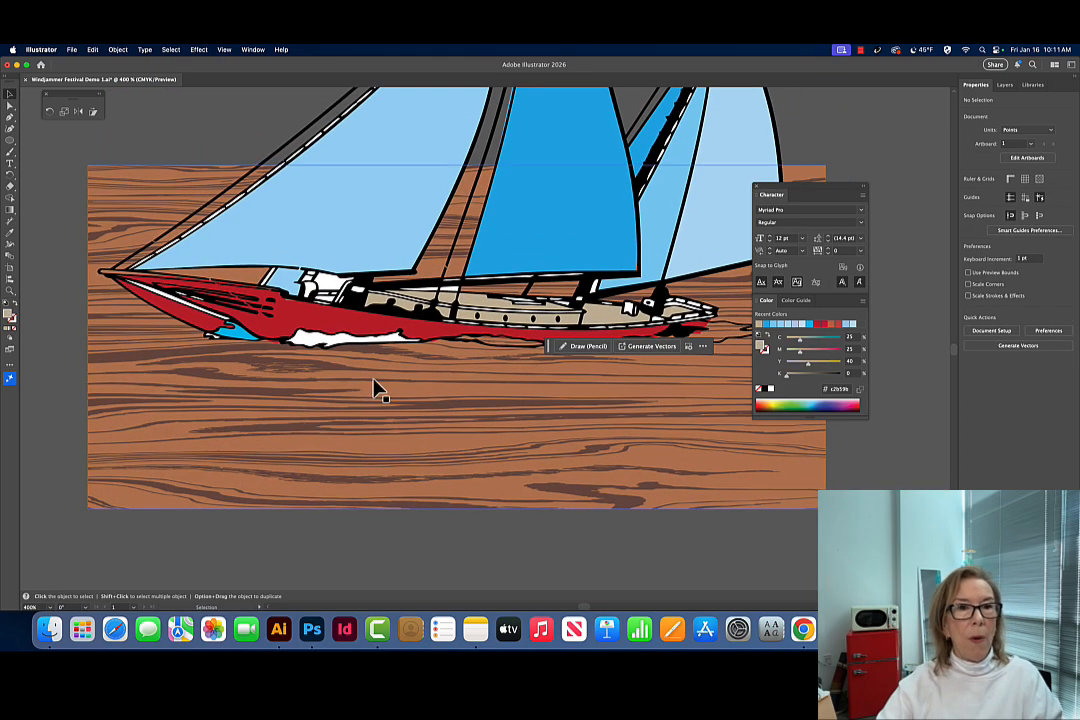
click(322, 325)
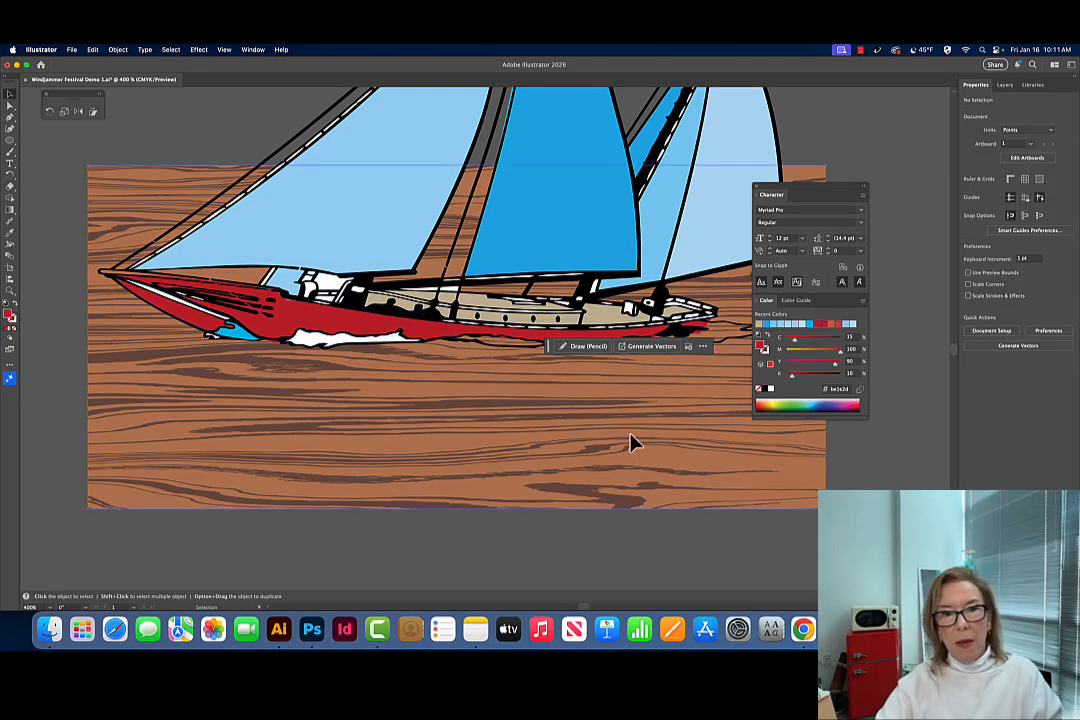
click(315, 318)
click(315, 318)
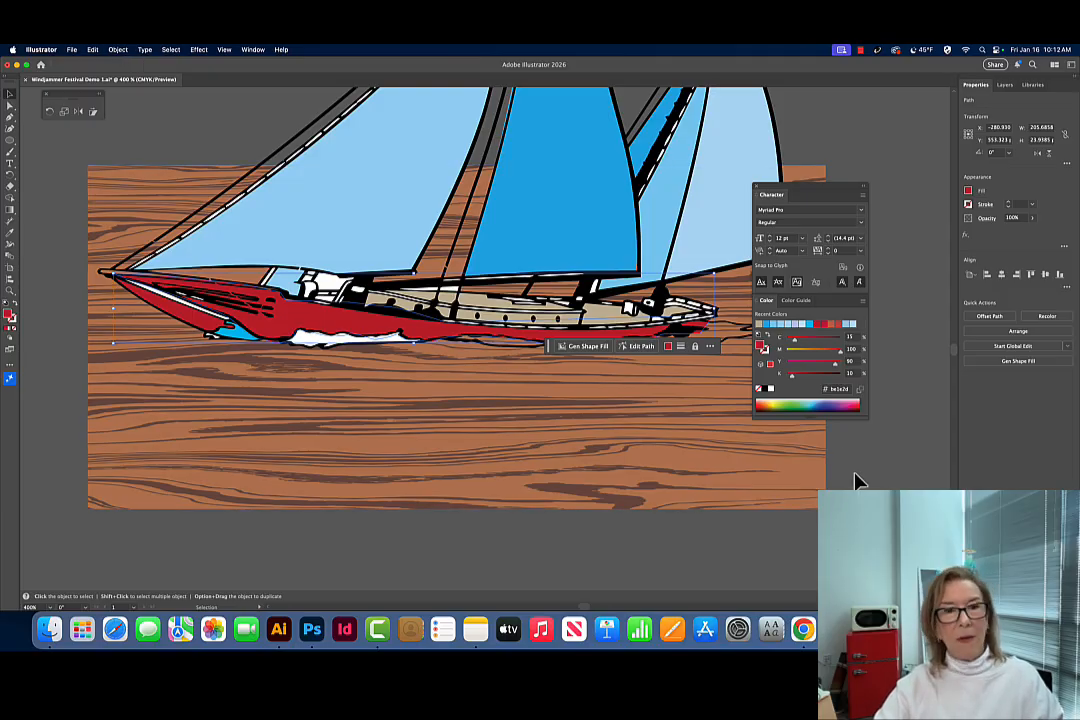
- Move the duplicated red hull shape together with the wood grain image to the empty area below the sailboat
scroll(535, 414, left, 1)
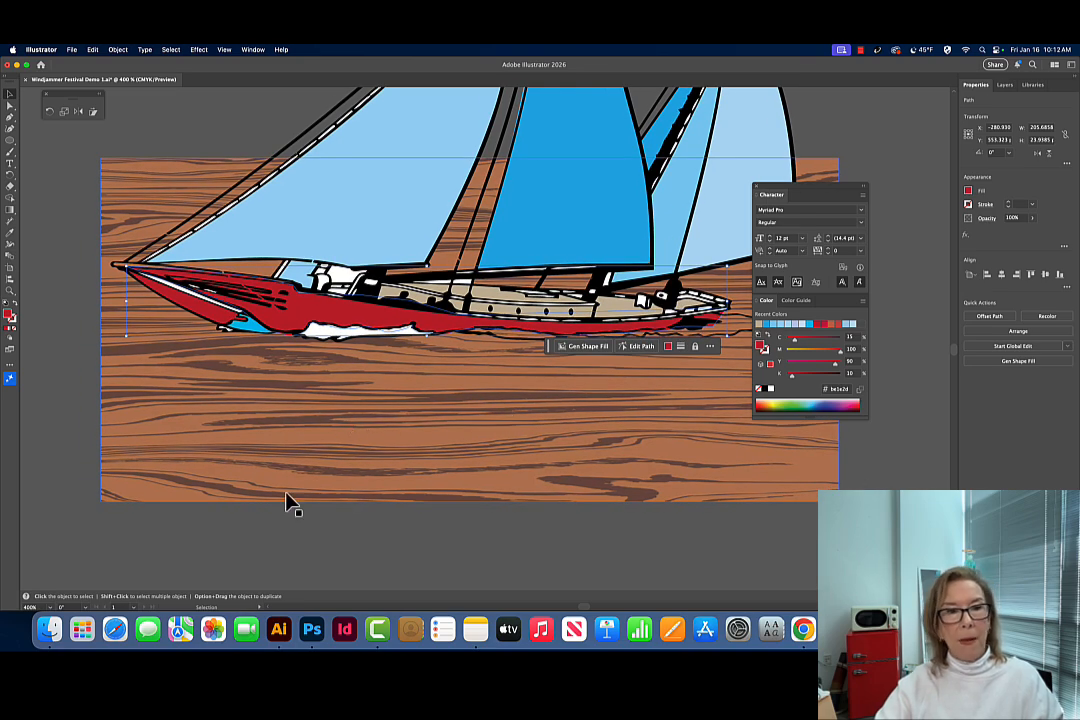
scroll(436, 470, down, 4)
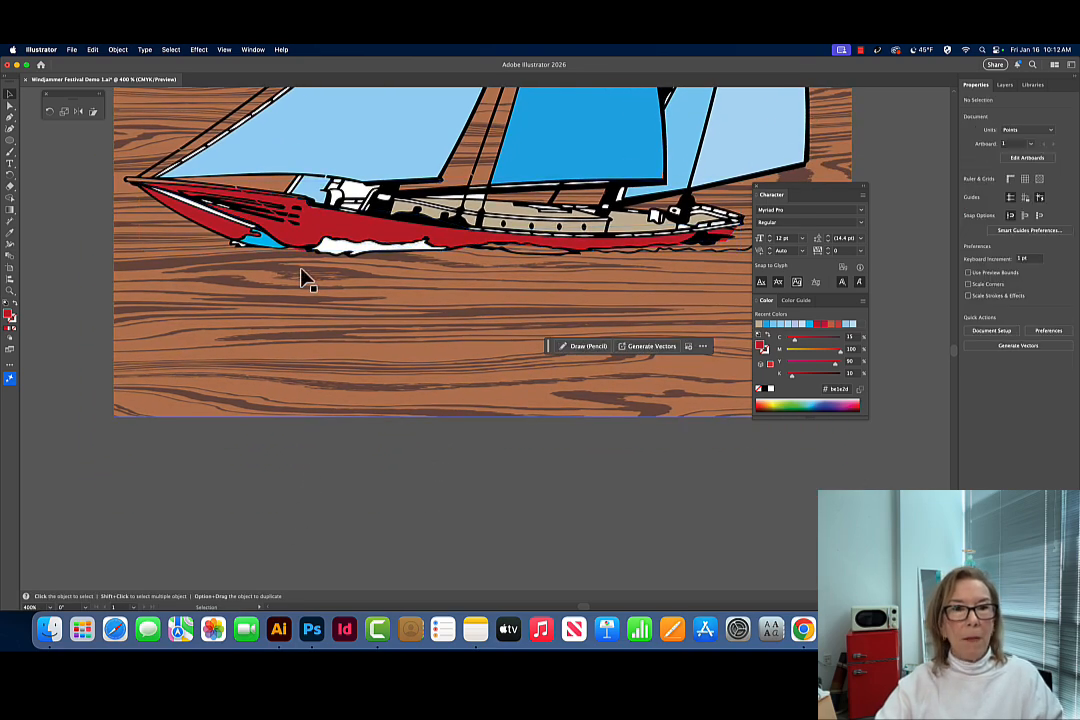
click(350, 335)
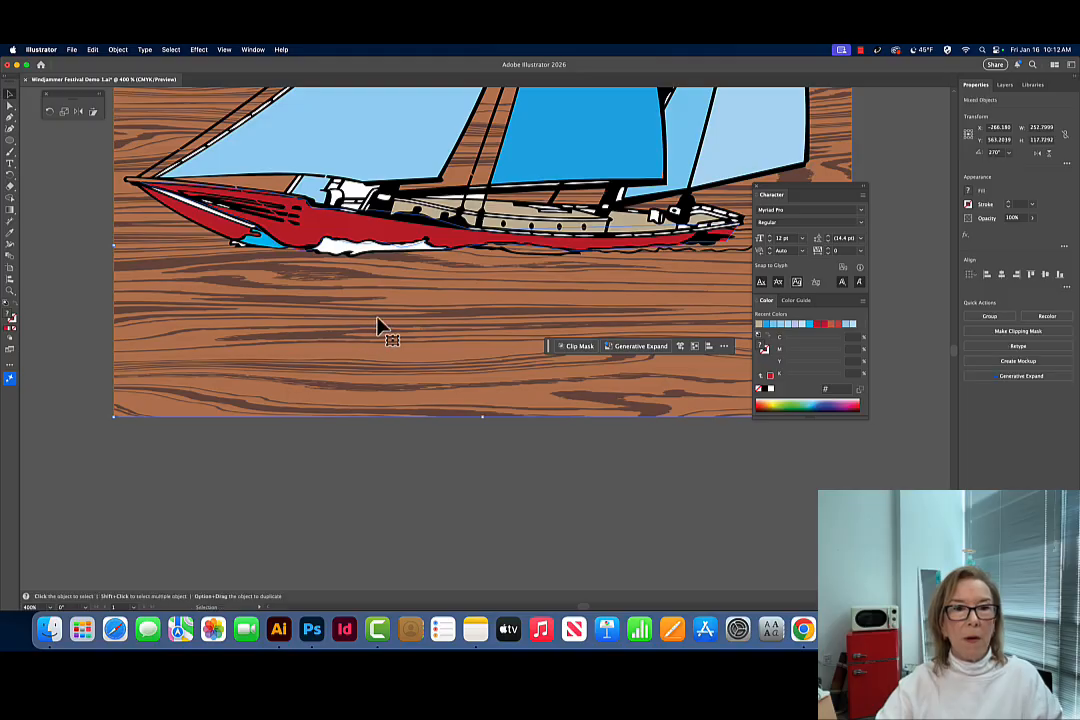
alt+super+click(410, 310)
drag(299, 192, 278, 405)
key(super+shift+a)
drag(364, 419, 254, 342)
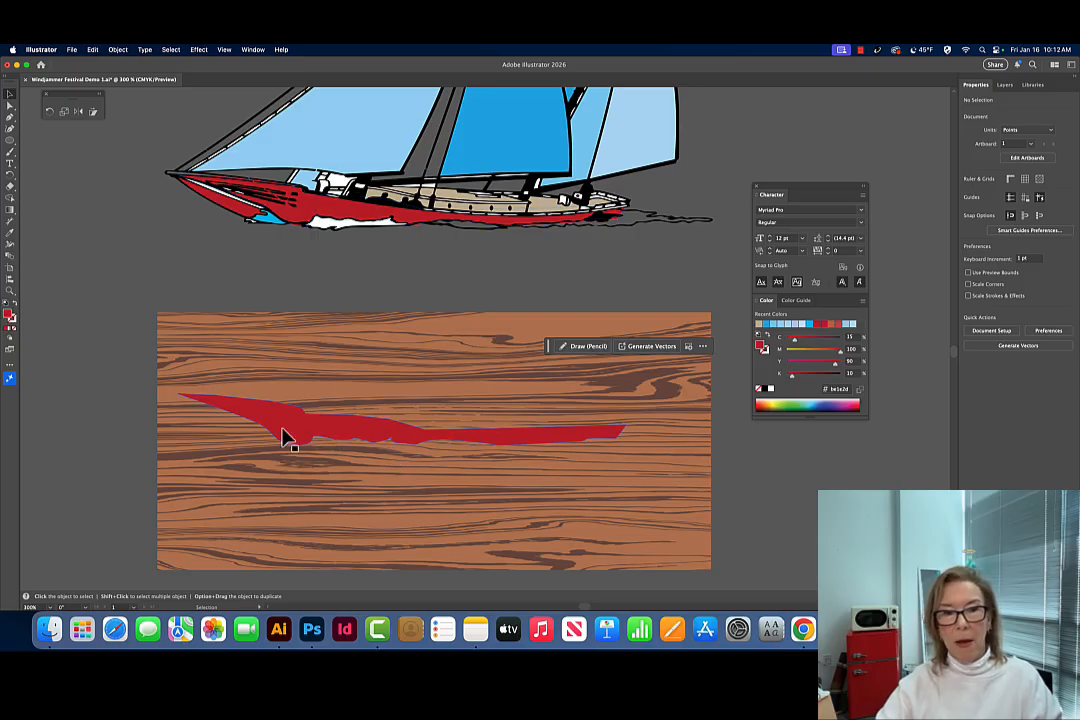
- Narrow the wood grain image to about 220 pt wide and shift it so the grain sits well behind the red hull copy
click(398, 385)
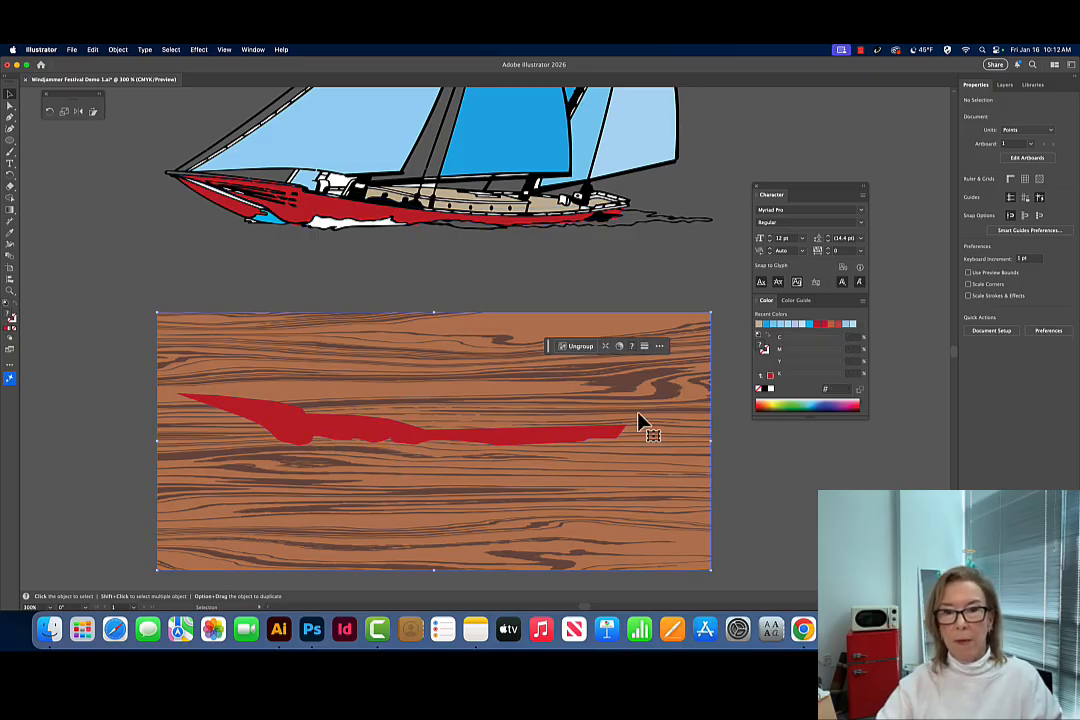
drag(712, 441, 648, 441)
drag(374, 372, 374, 384)
drag(527, 398, 532, 413)
drag(162, 472, 170, 467)
click(383, 287)
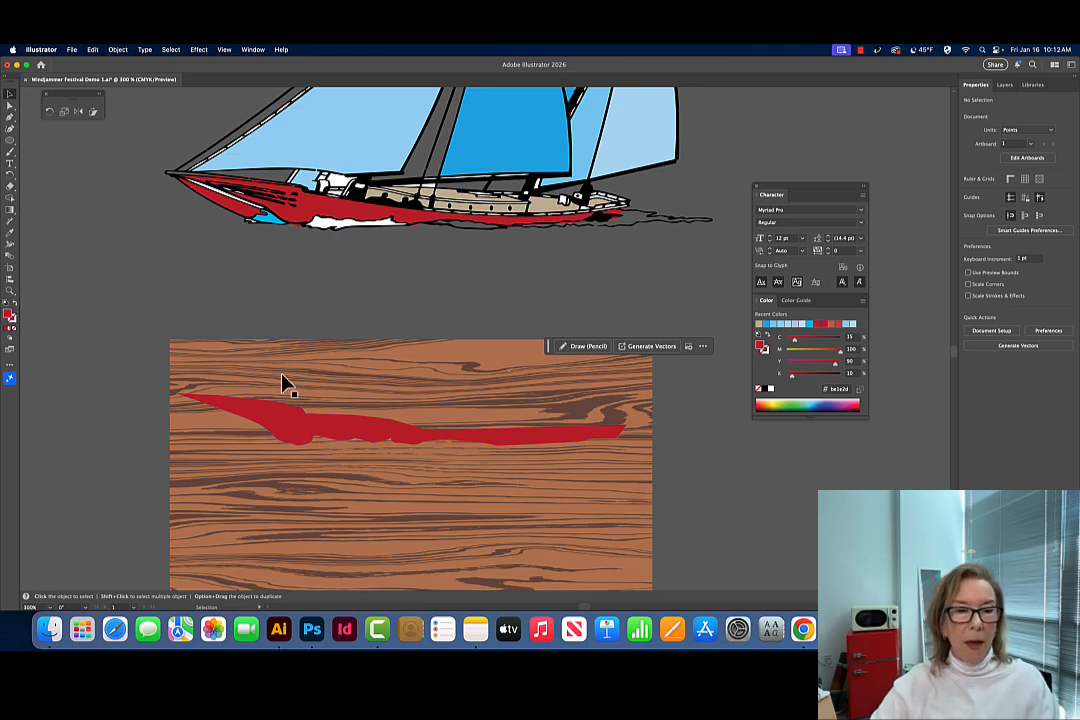
- Make a clipping mask from the red hull copy and the wood grain image
click(280, 425)
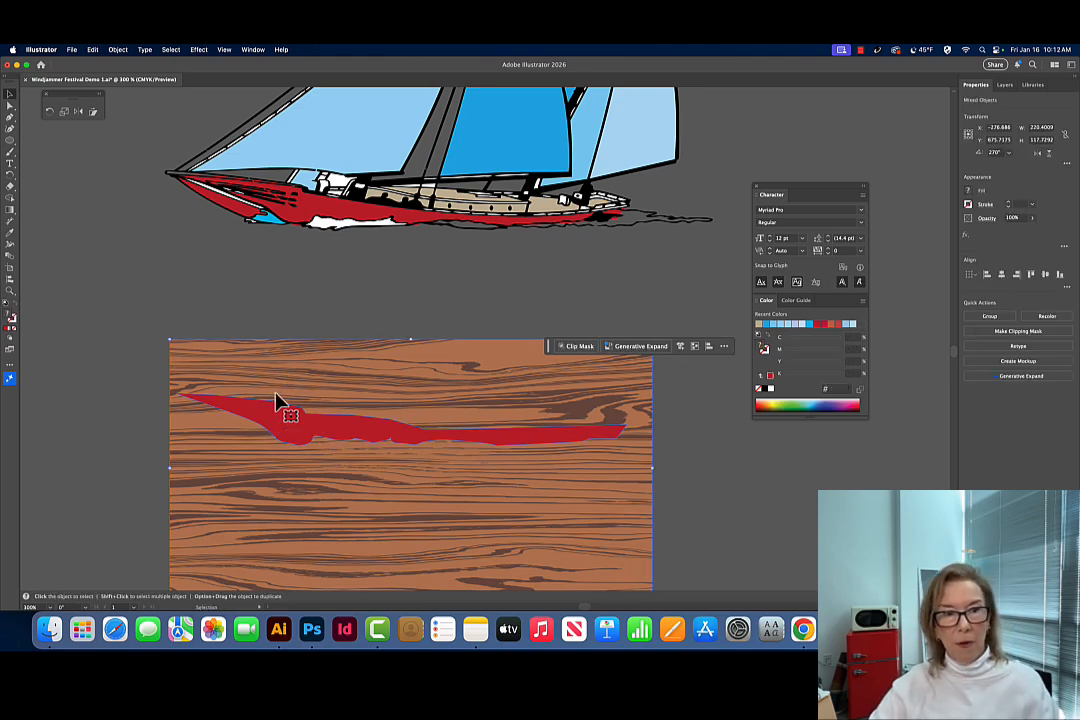
click(118, 50)
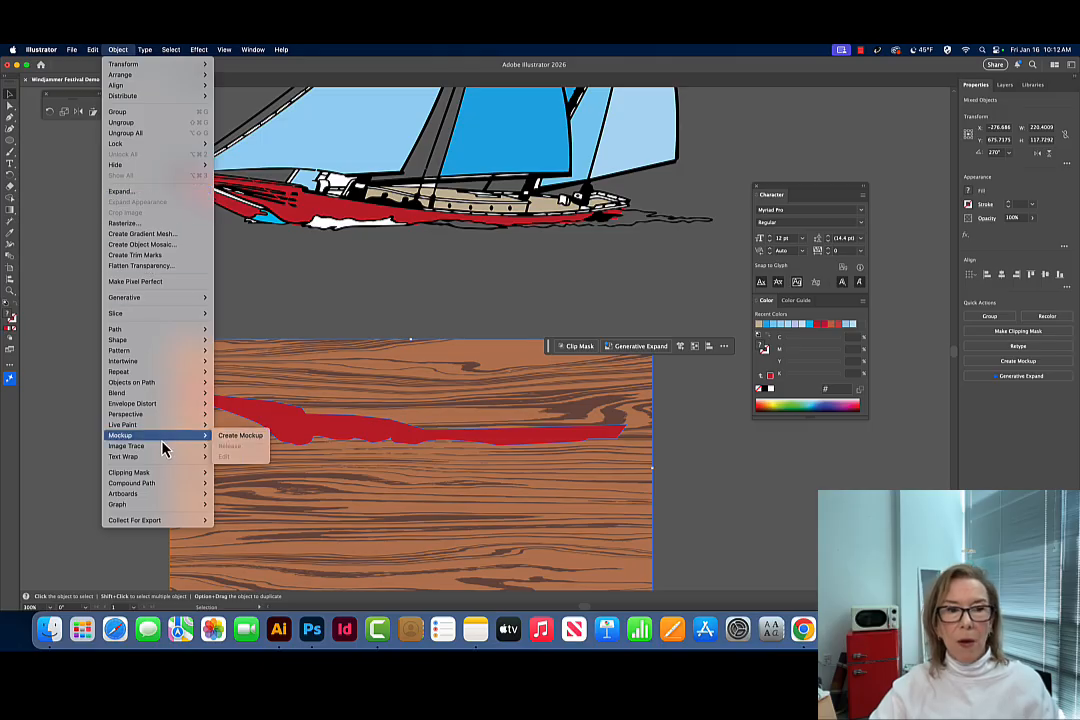
mouse_move(158, 478)
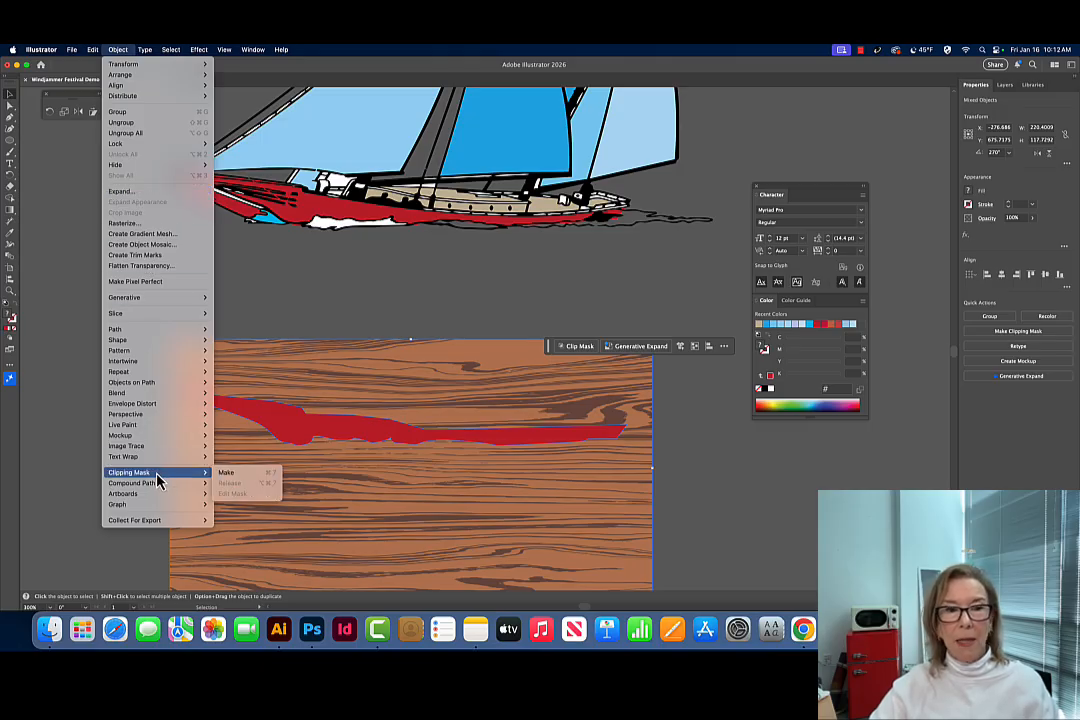
click(223, 475)
click(535, 501)
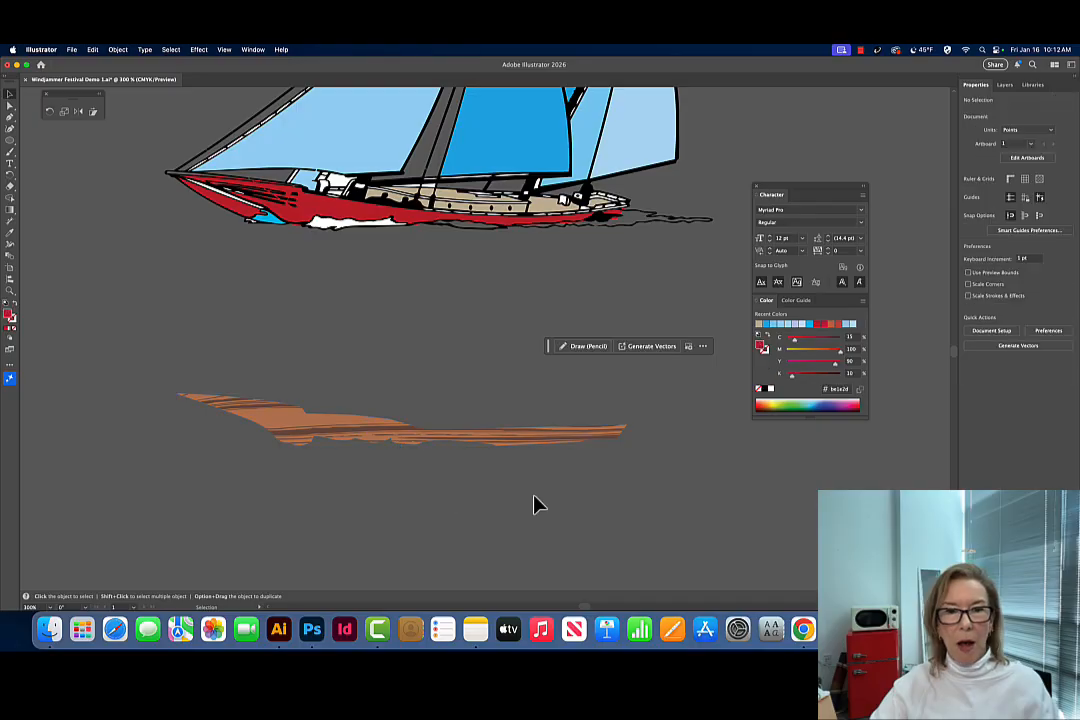
- Move the clipped woodgrain hull up so it aligns exactly over the sailboat's red hull
drag(533, 504, 541, 543)
click(385, 487)
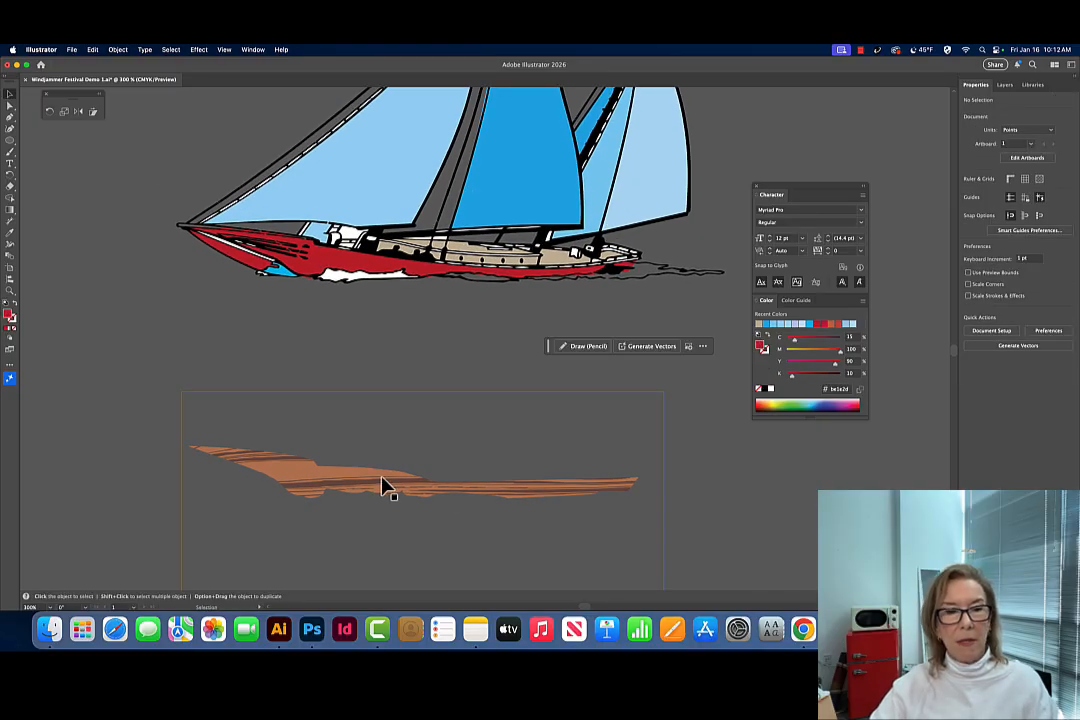
drag(385, 487, 381, 258)
click(467, 454)
drag(462, 436, 456, 533)
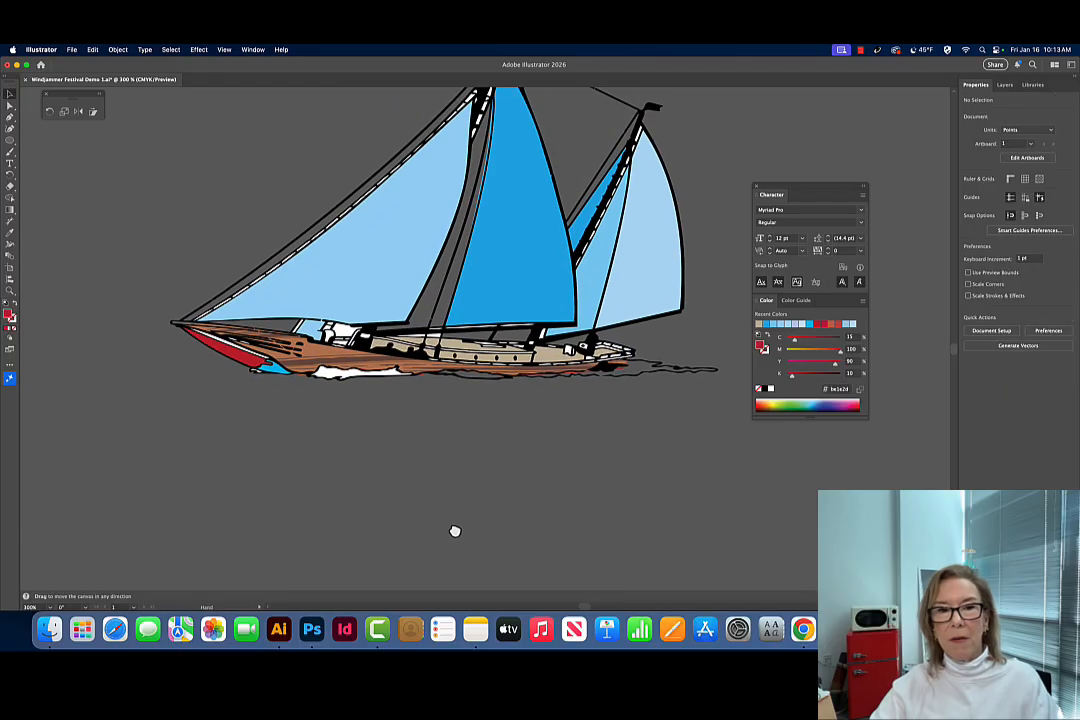
- Lower the woodgrain hull's opacity to 70% so it blends with the red beneath it
click(322, 362)
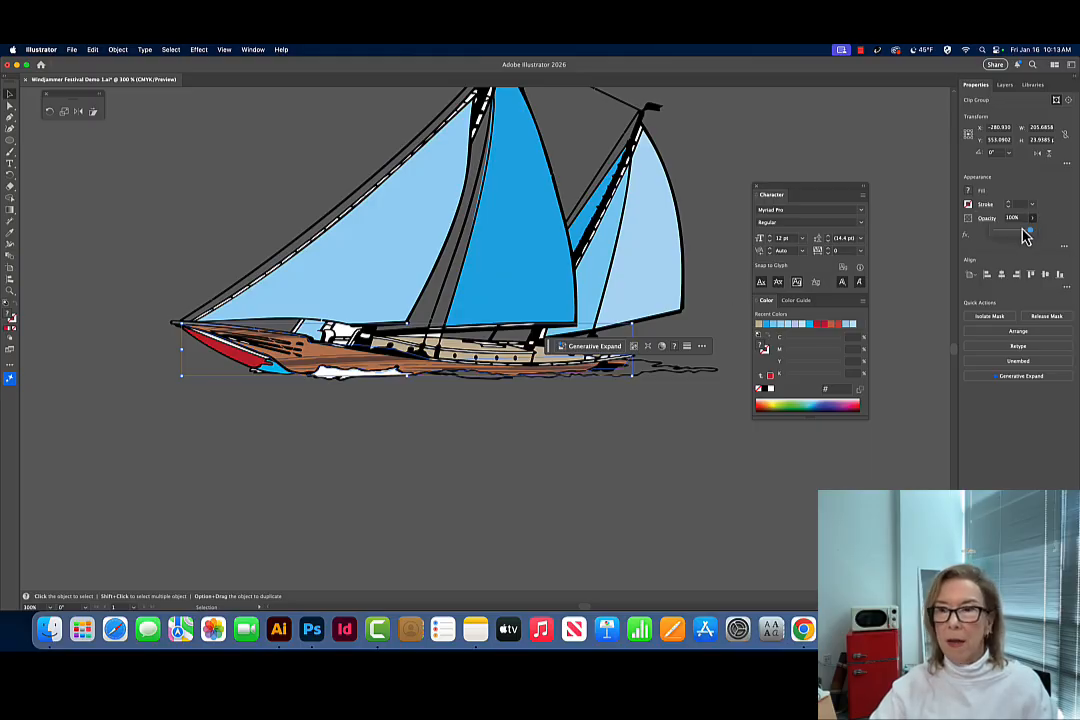
drag(1023, 229, 1019, 231)
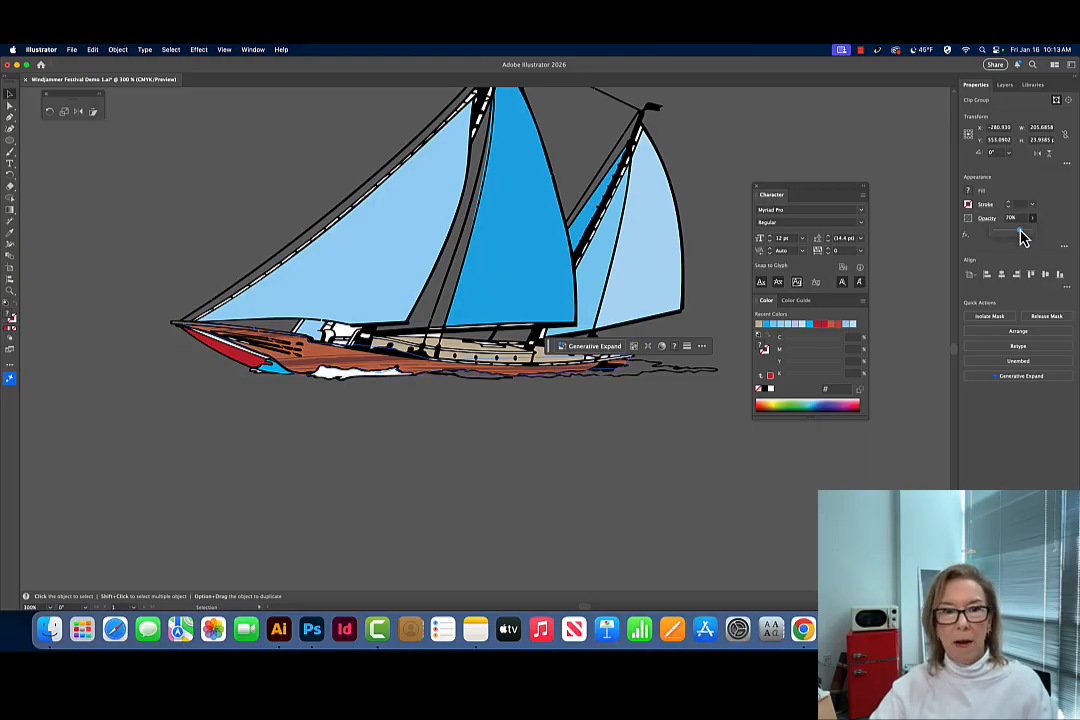
click(475, 471)
alt+super+click(484, 404)
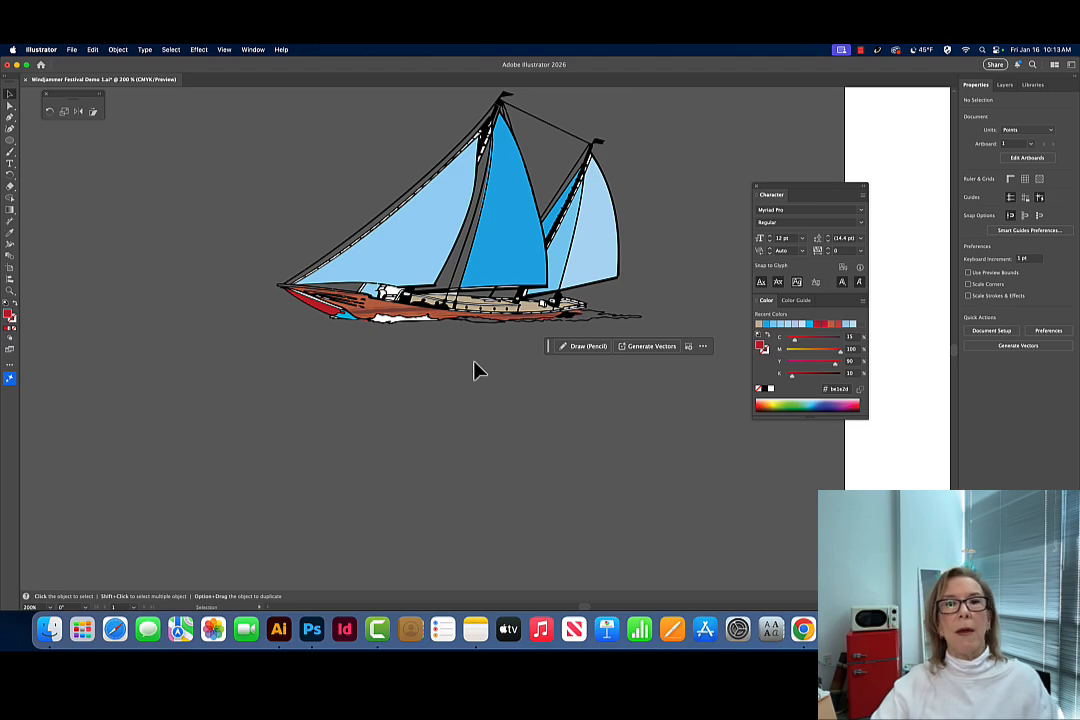
- Darken the red shape at the underside of the bow by raising its black value to 44%
click(331, 311)
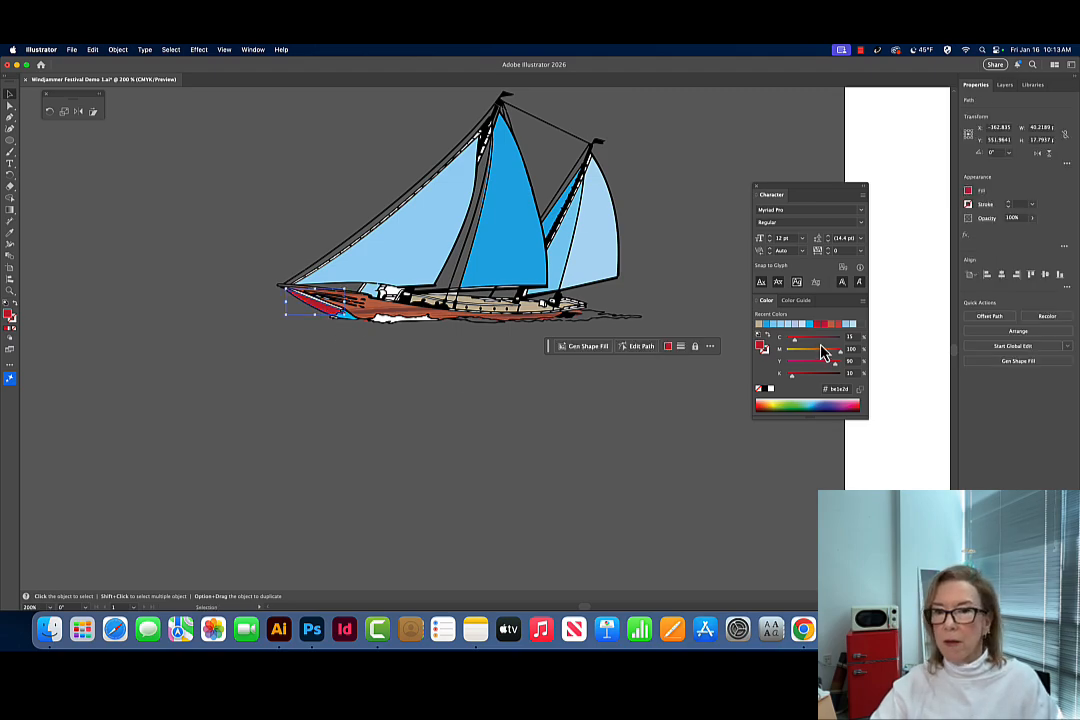
drag(792, 377, 810, 378)
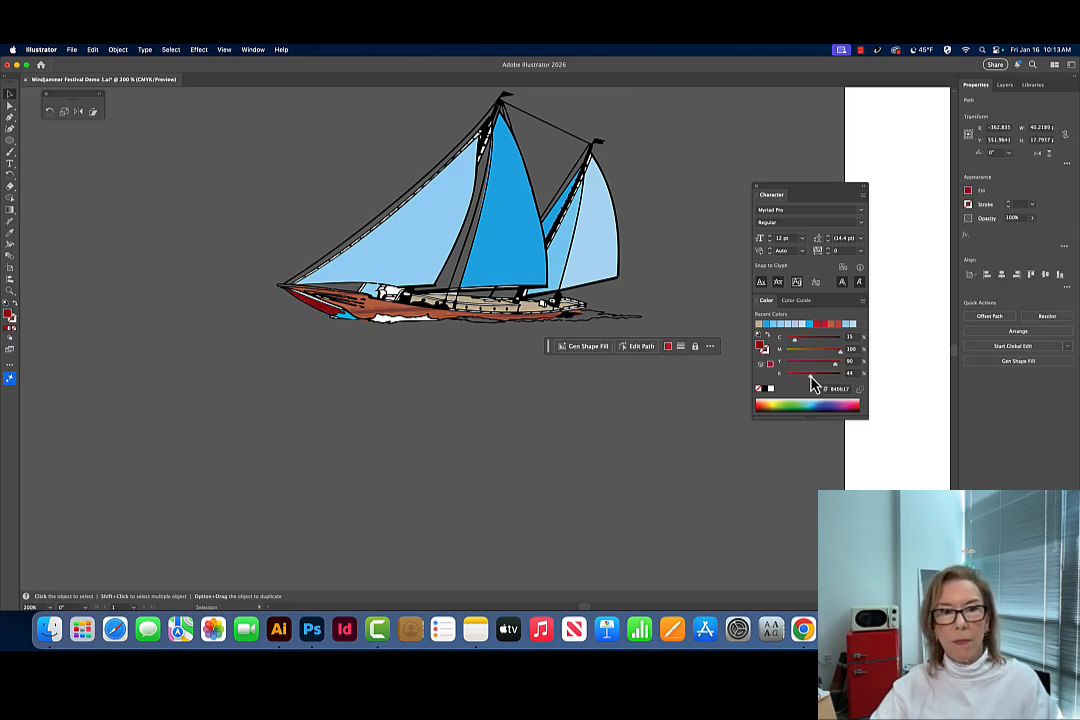
click(421, 443)
scroll(414, 435, right, 3)
scroll(414, 435, up, 2)
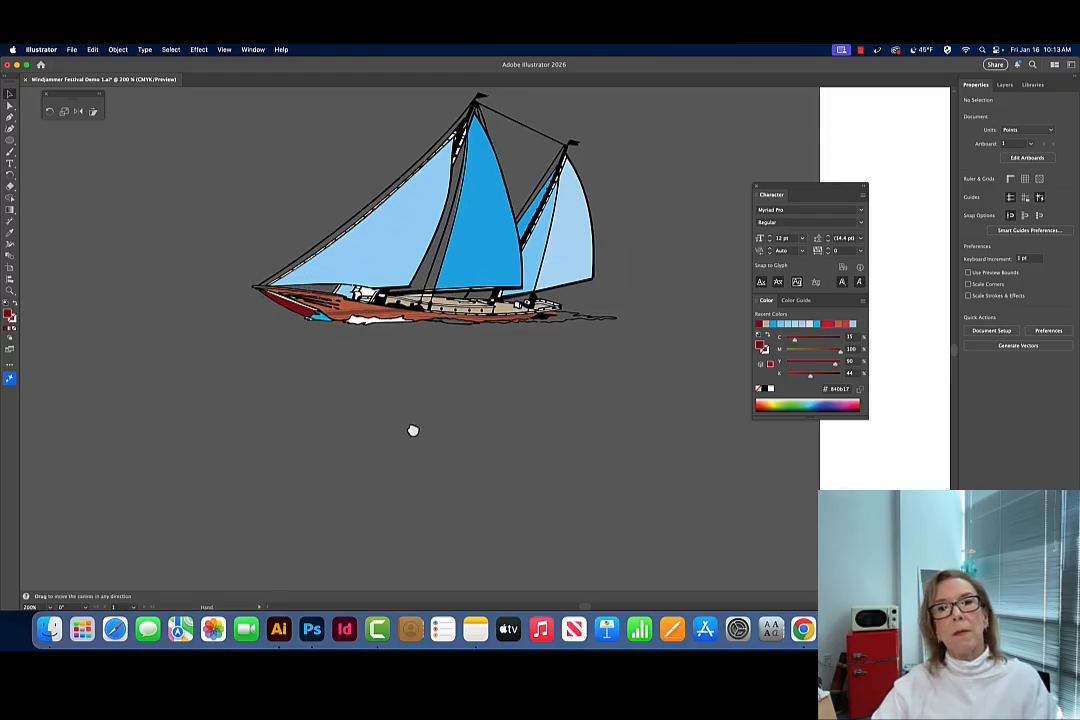
- Select all parts of the colored sailboat and group them
drag(496, 446, 316, 542)
alt+super+click(453, 393)
alt+super+click(453, 393)
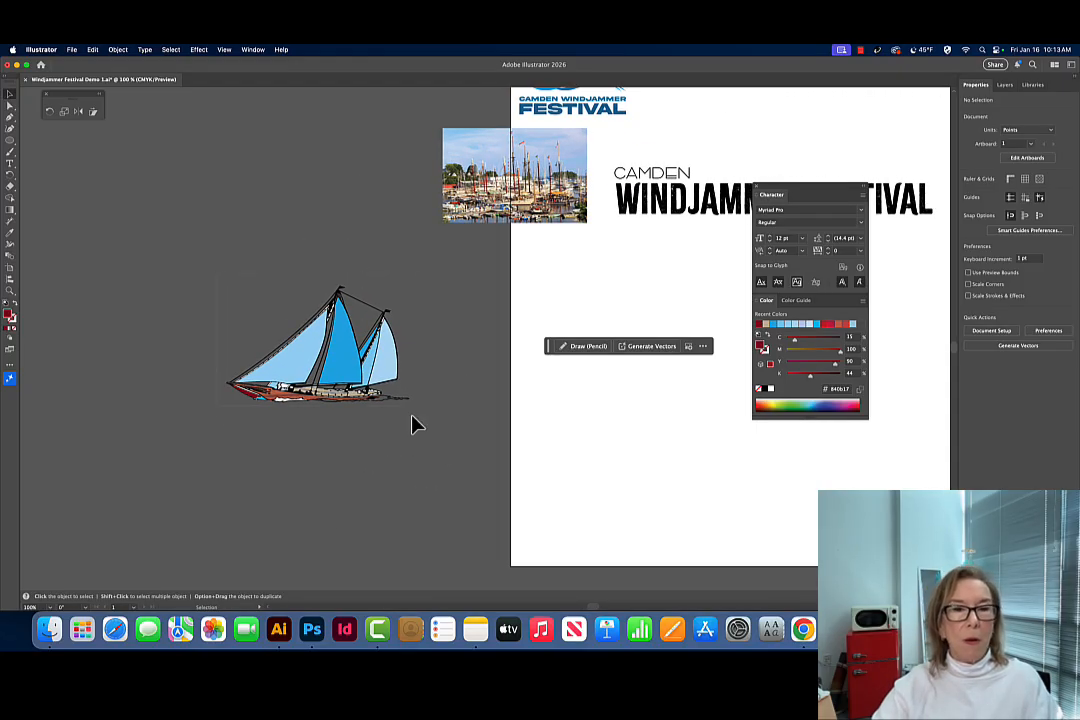
key(super+a)
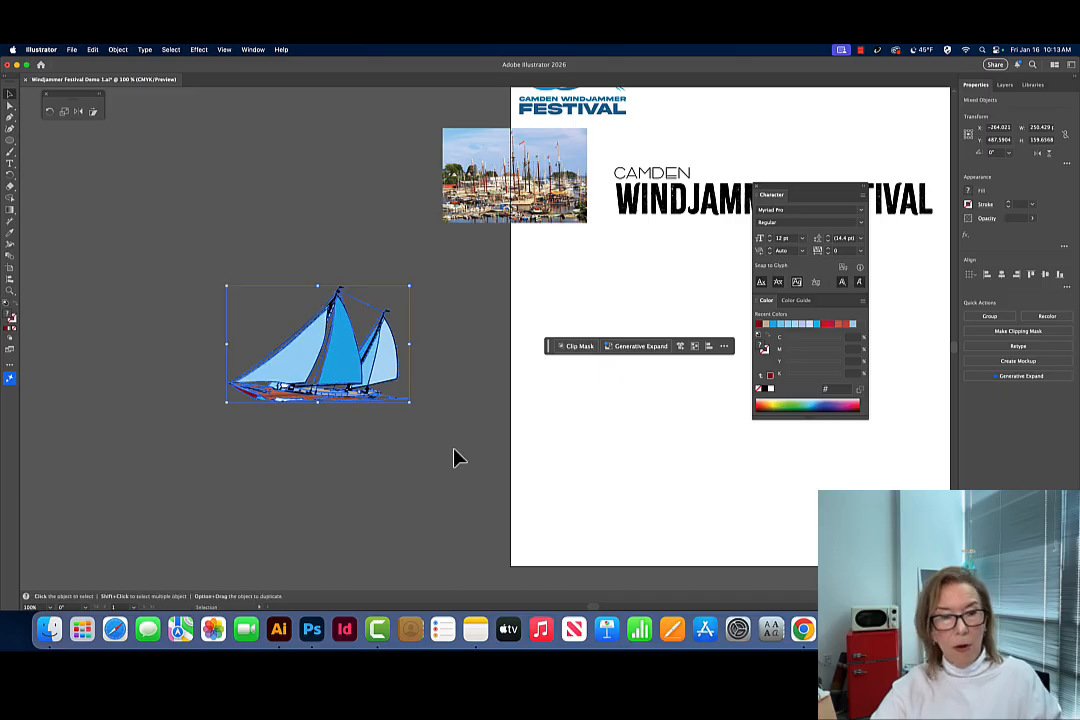
key(super+g)
- Move the grouped sailboat onto the artboard so it sits behind the WINDJAMMER FESTIVAL lettering
drag(398, 494, 247, 523)
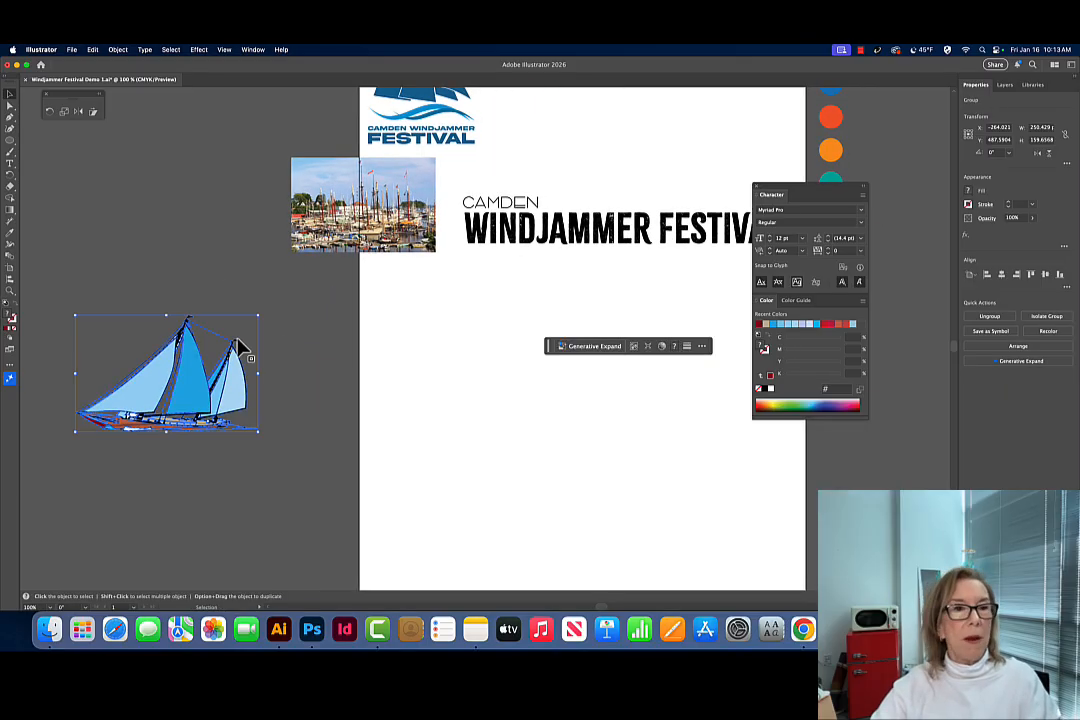
drag(240, 345, 706, 370)
click(670, 427)
drag(604, 282, 632, 259)
drag(648, 411, 584, 441)
click(617, 368)
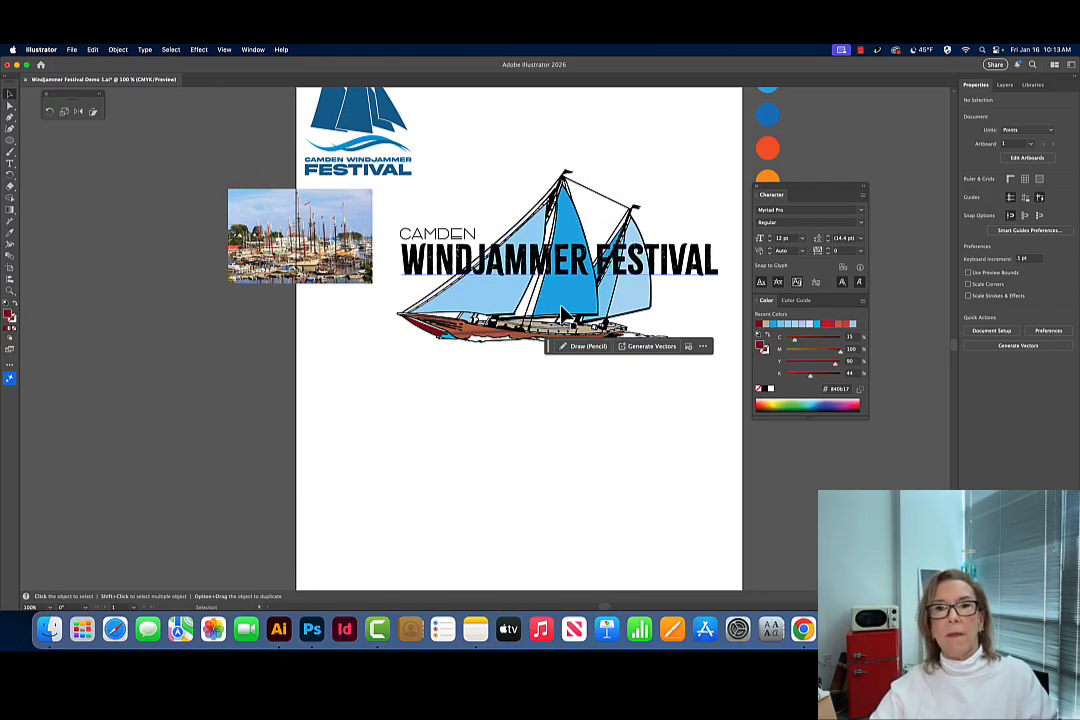
- Shift the WINDJAMMER FESTIVAL text slightly left and down across the sails
drag(674, 283, 660, 290)
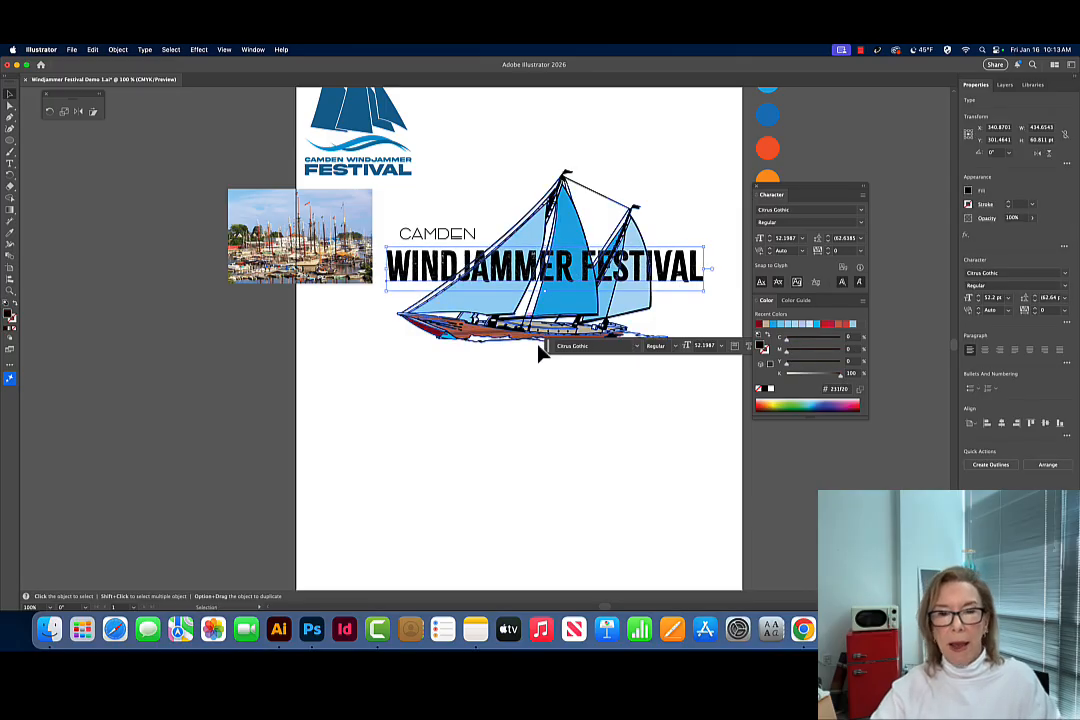
click(586, 429)
scroll(586, 429, right, 3)
scroll(586, 429, up, 2)
- Recolor the WINDJAMMER FESTIVAL text with the red-orange sample circle's color, and move the harbor photo off the artboard
click(620, 284)
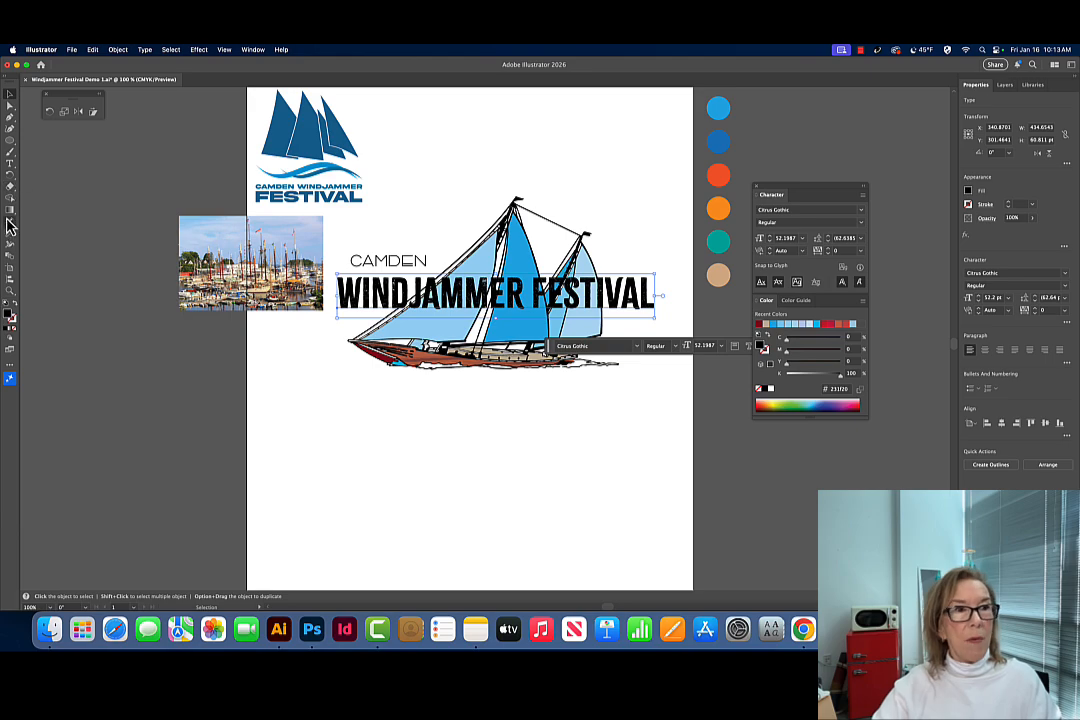
click(9, 236)
click(719, 170)
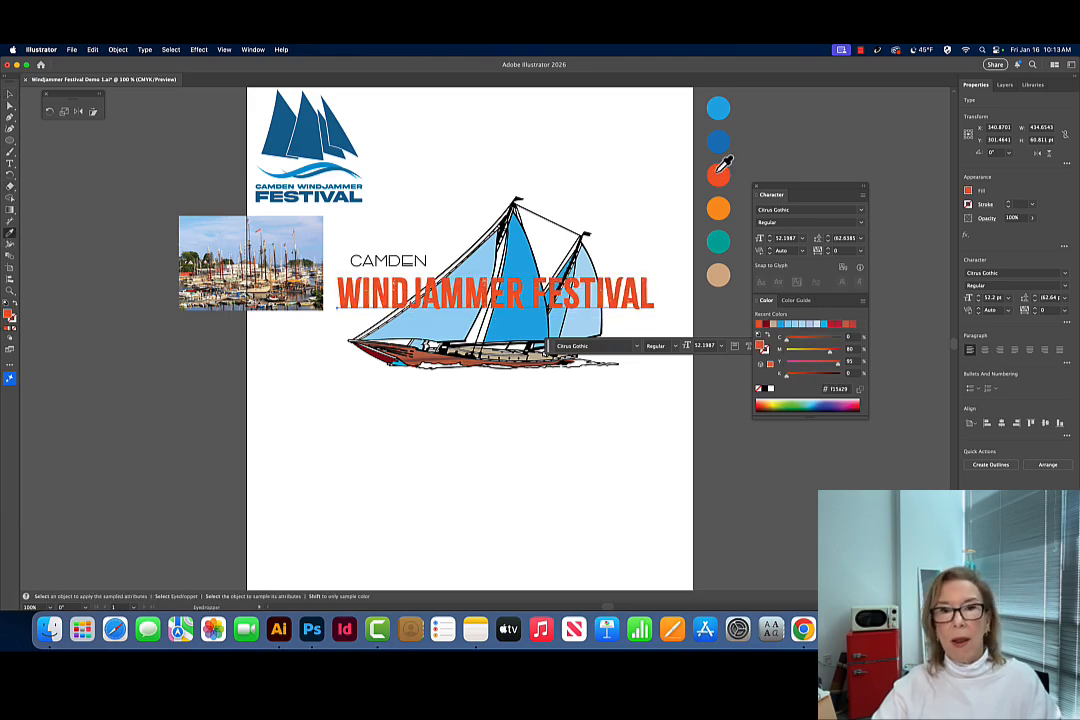
click(9, 93)
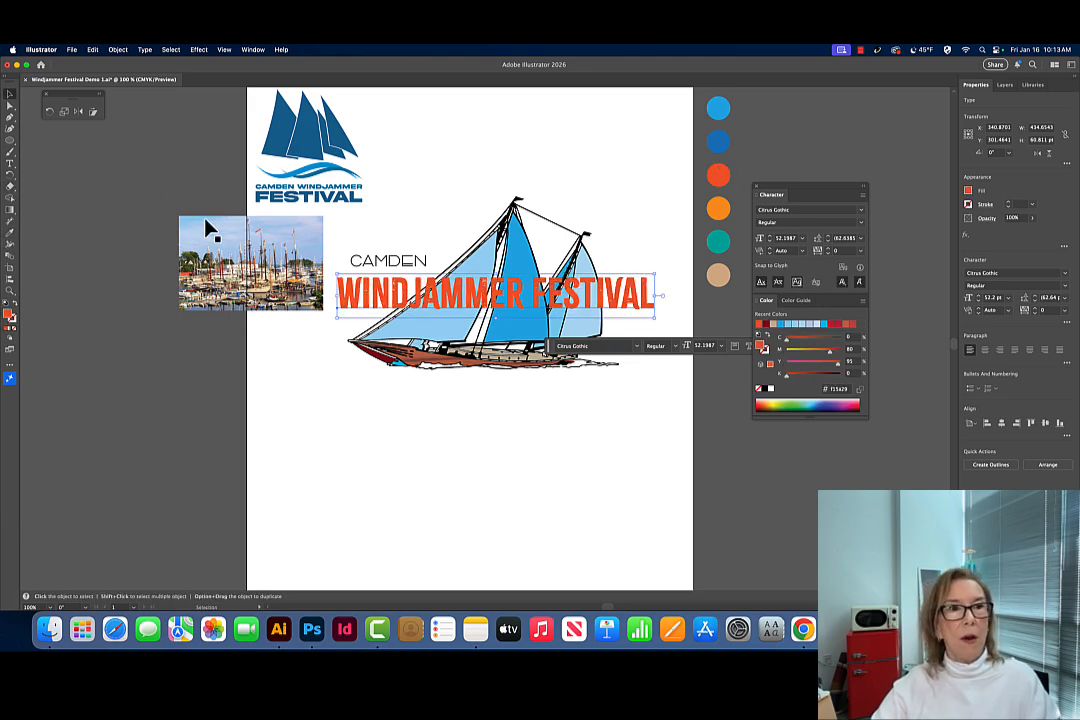
drag(205, 229, 130, 170)
click(357, 410)
- Enlarge the WINDJAMMER FESTIVAL text to about 57.5 pt and move CAMDEN to line up above its left end
click(427, 297)
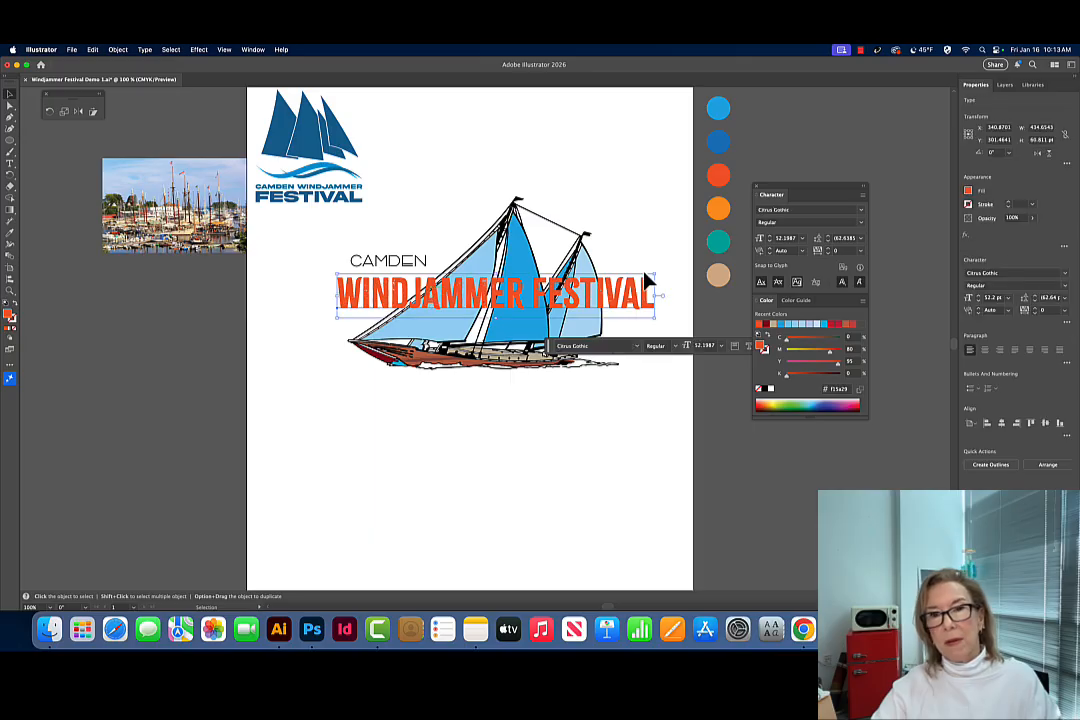
drag(655, 274, 611, 299)
click(450, 218)
drag(404, 264, 368, 272)
click(640, 291)
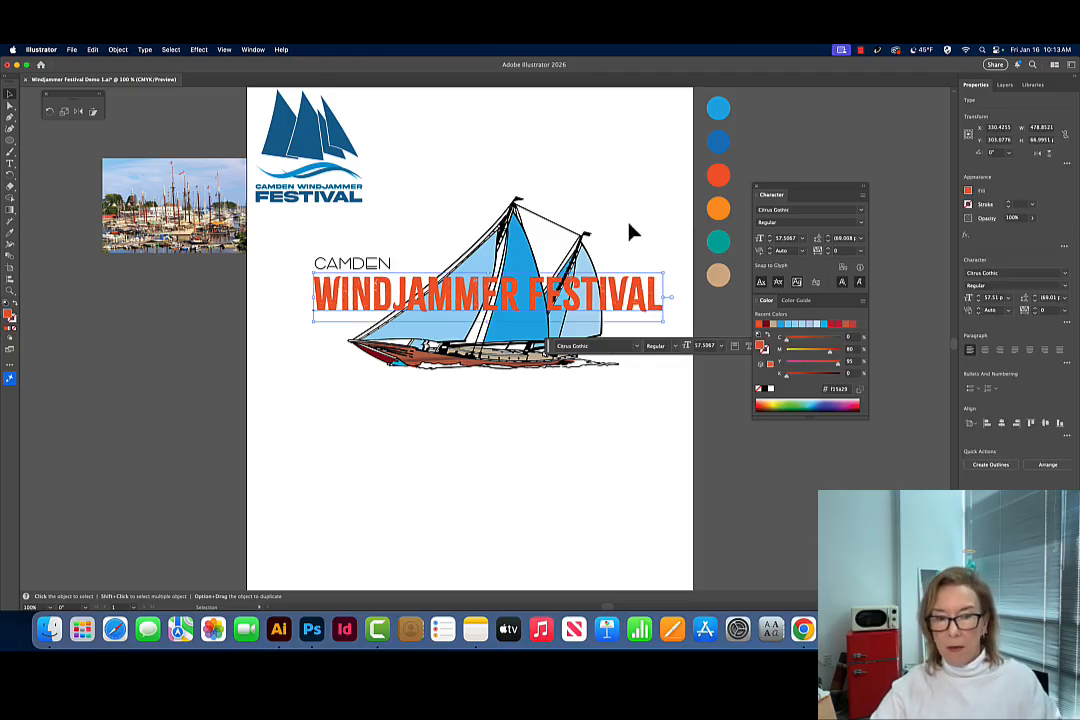
- Add a dark red (#840b17) copy of the WINDJAMMER FESTIVAL text behind the original, offset about 3 pt right and down as a drop shadow
key(a)
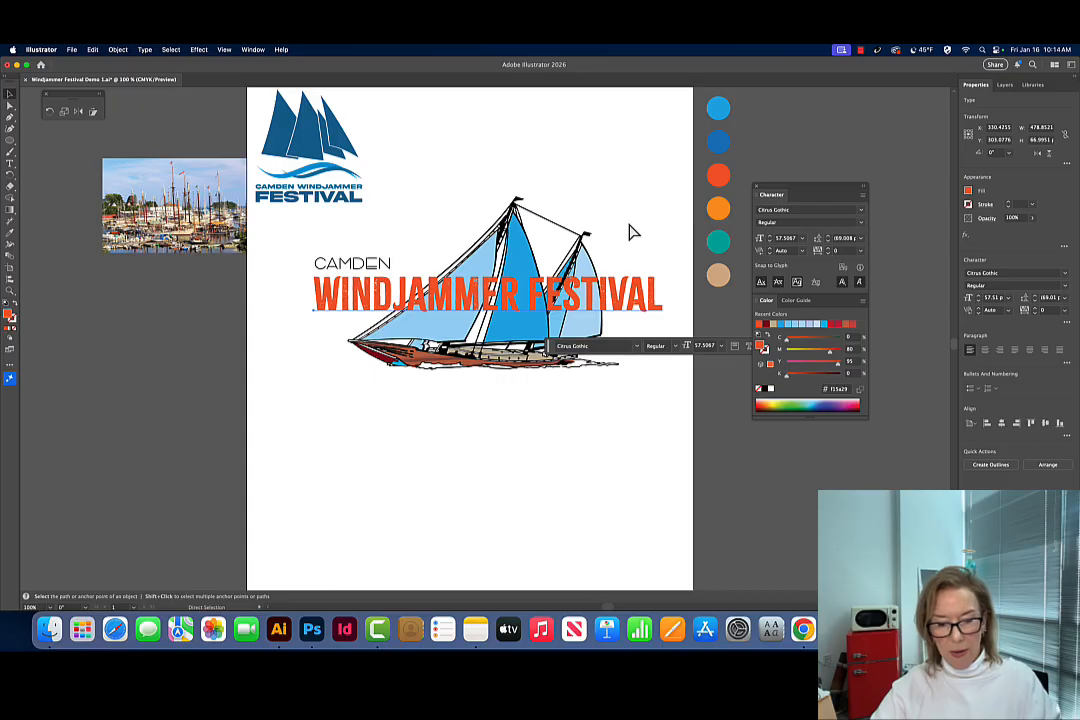
key(v)
key(Right)
key(Right)
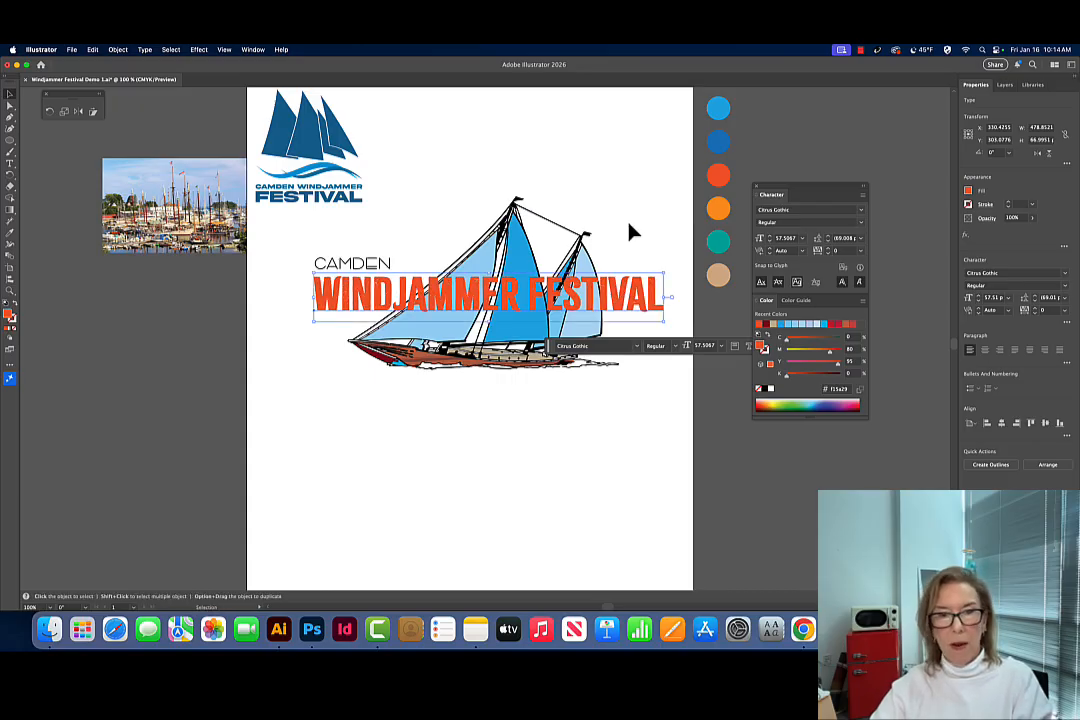
key(Down)
key(Down)
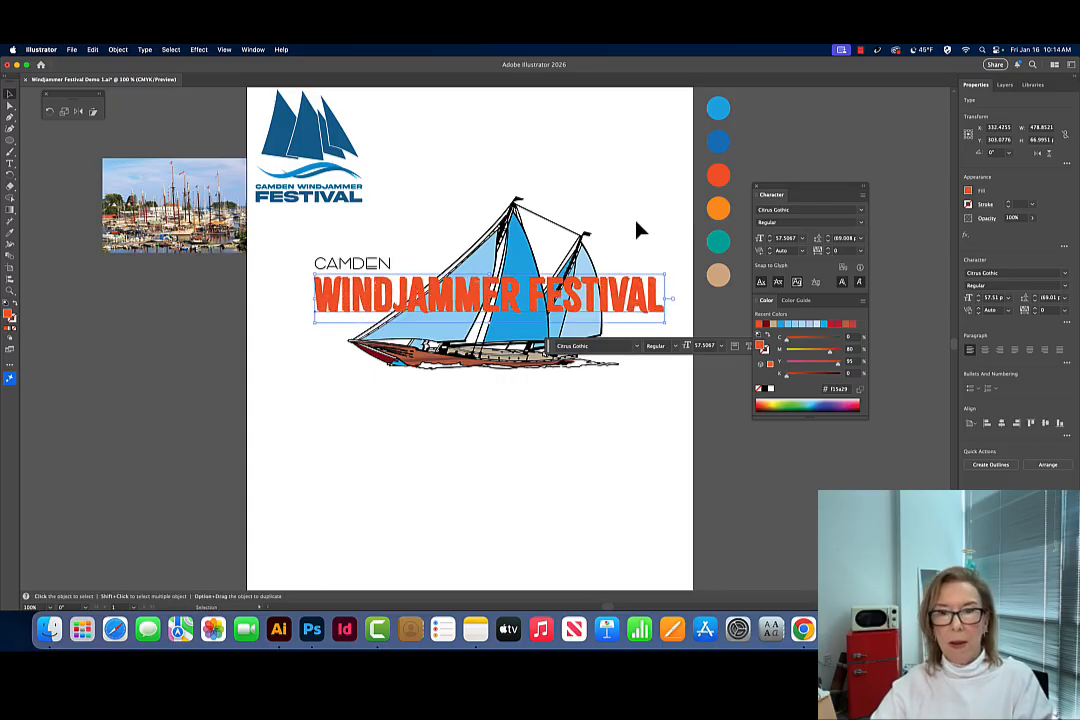
click(765, 324)
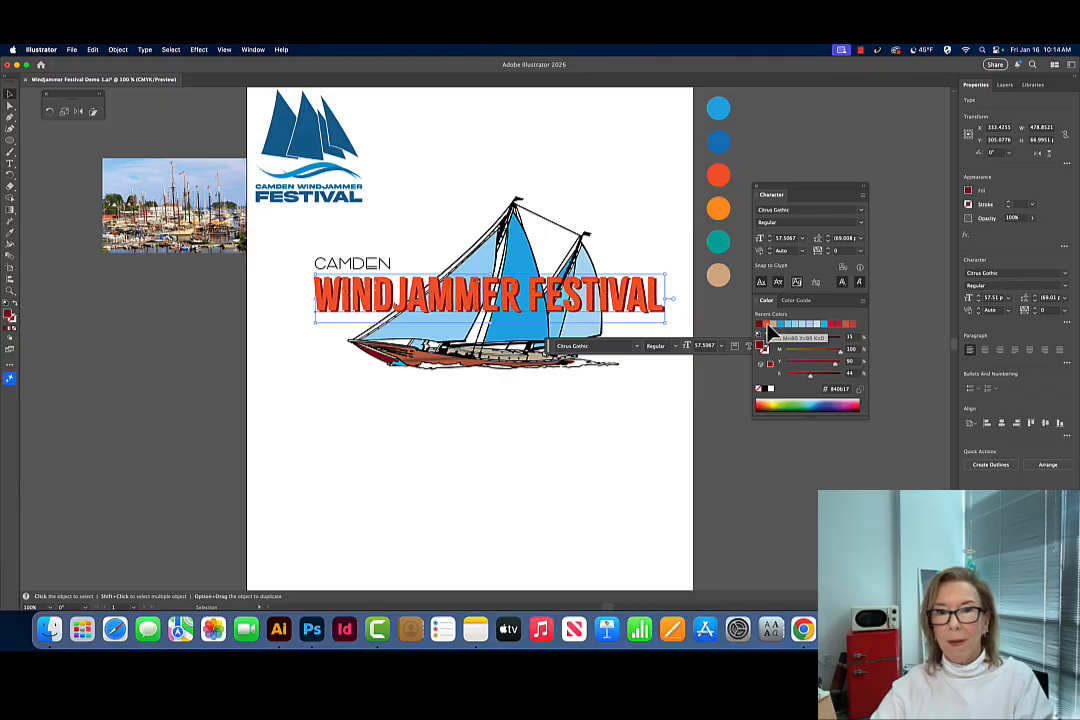
key(Right)
key(Down)
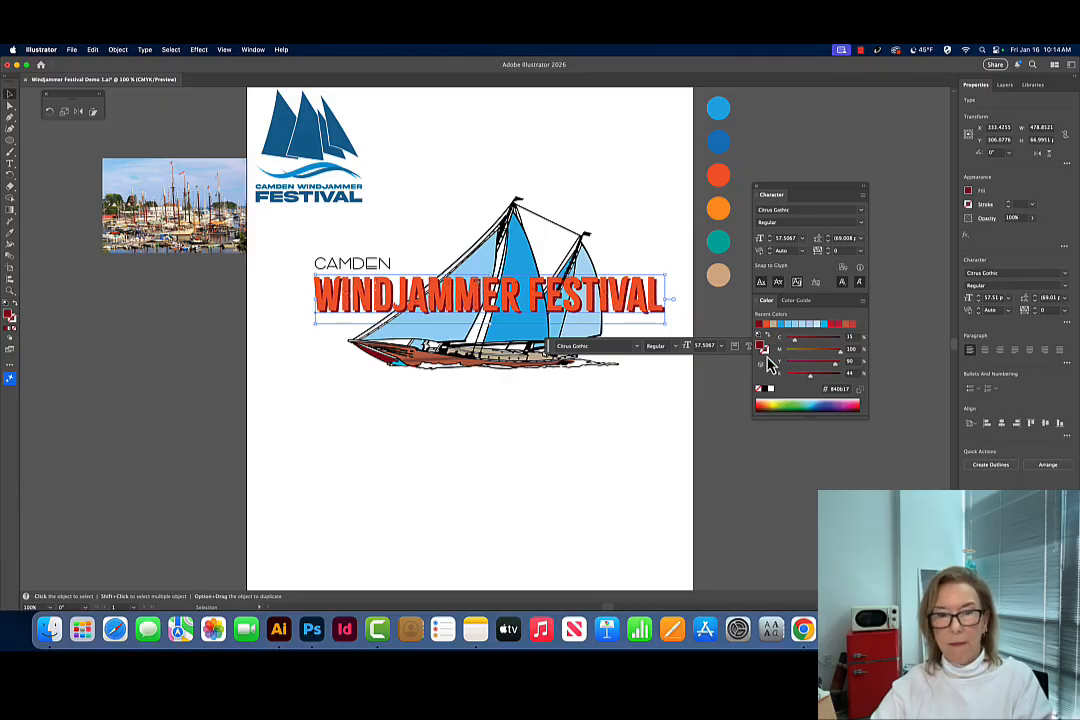
click(659, 447)
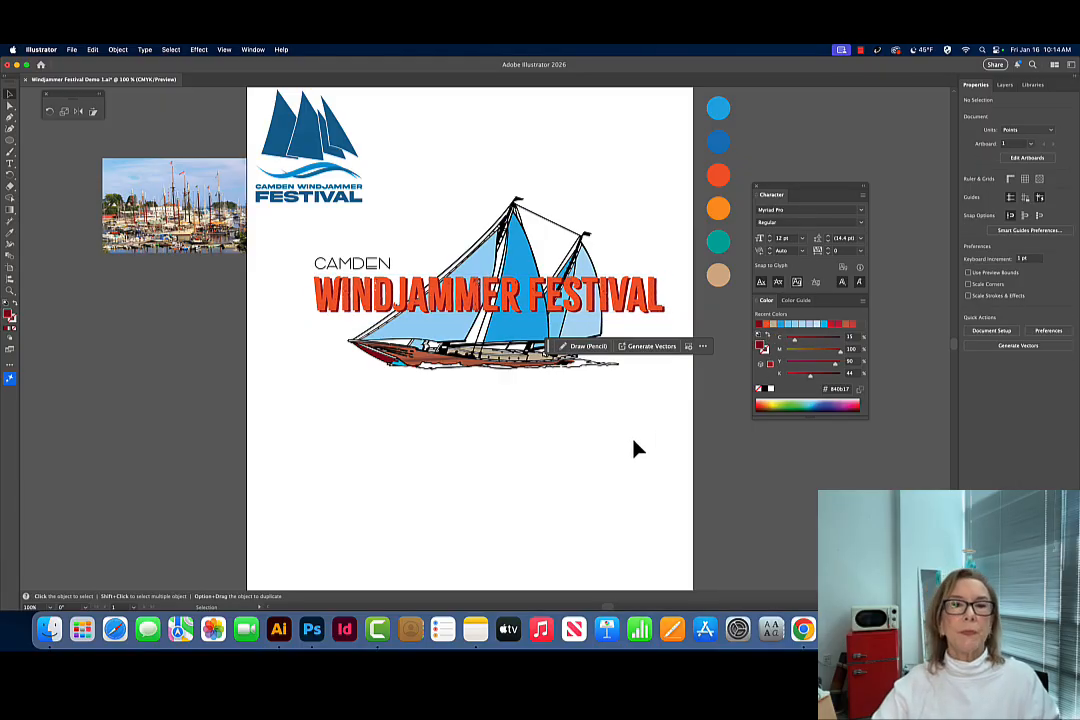
- Darken the shadow copy of WINDJAMMER FESTIVAL by raising its black value to 86%
scroll(634, 448, right, 2)
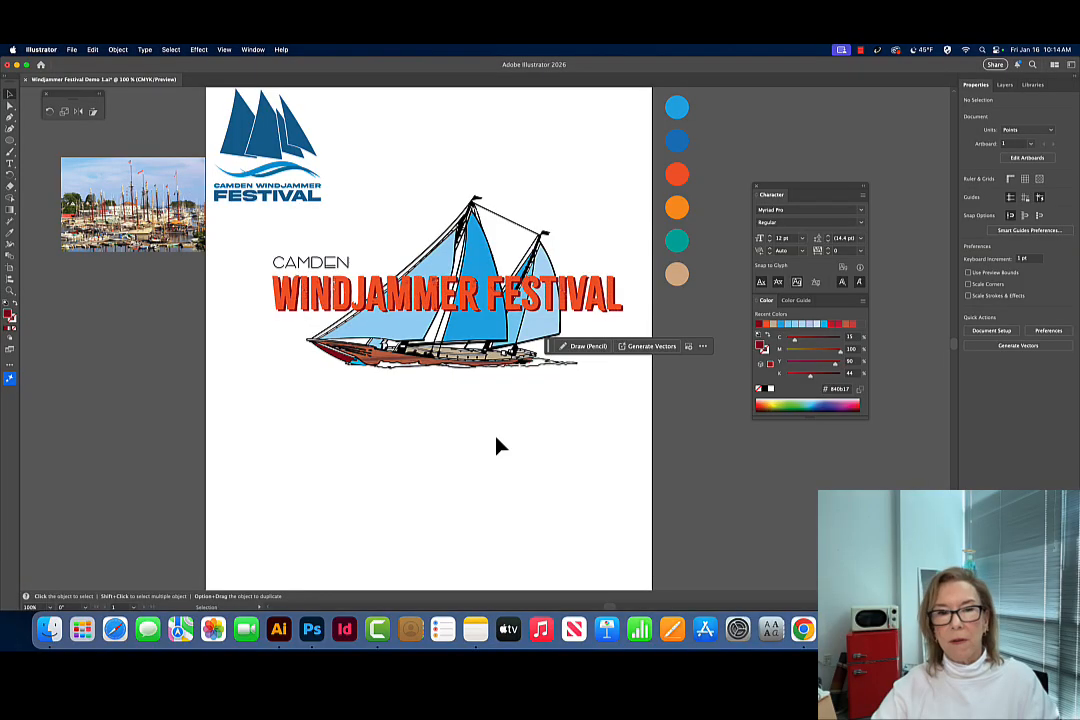
click(625, 313)
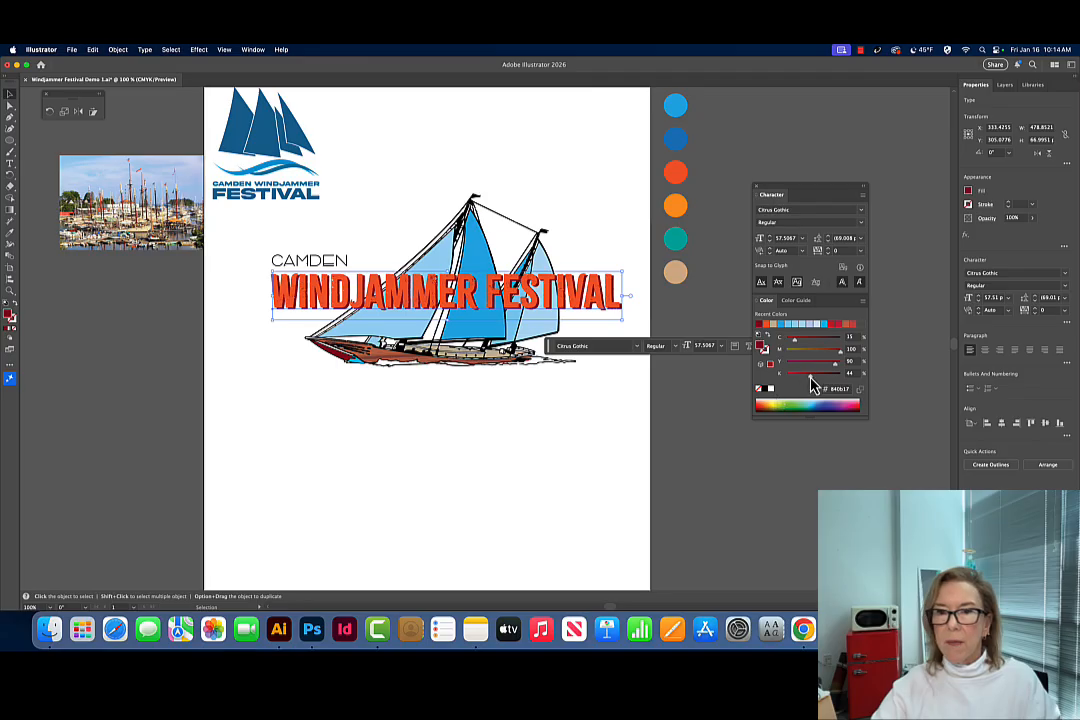
drag(810, 374, 837, 383)
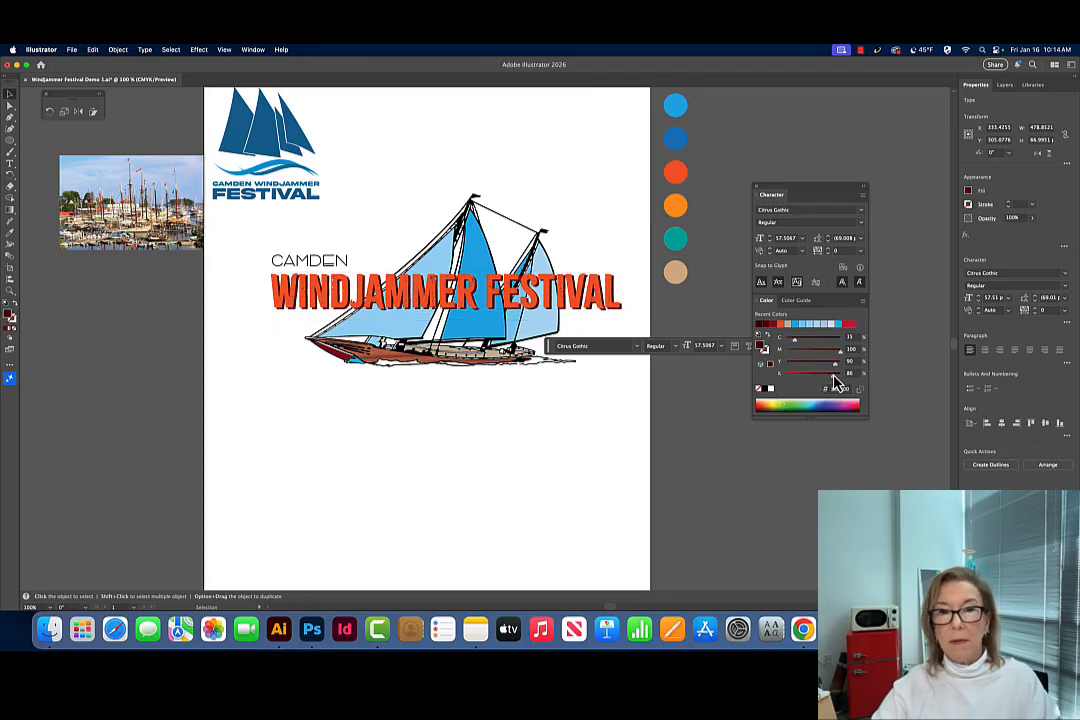
click(478, 456)
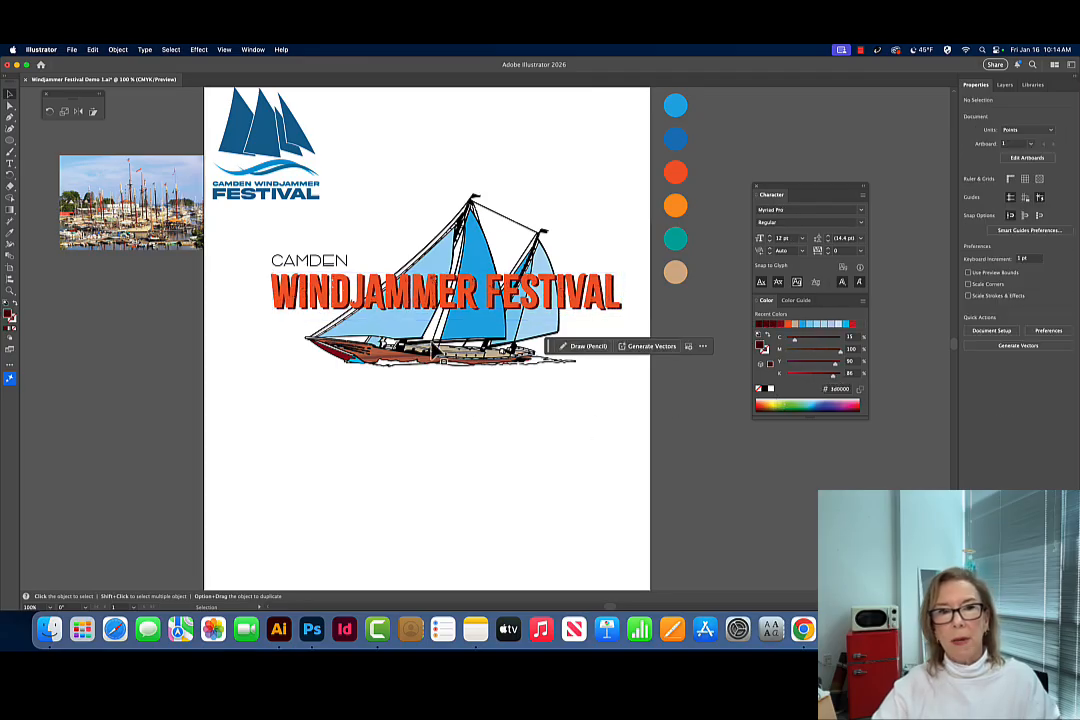
- Try recoloring the CAMDEN text with the shadow's dark brown-red
click(335, 261)
click(759, 324)
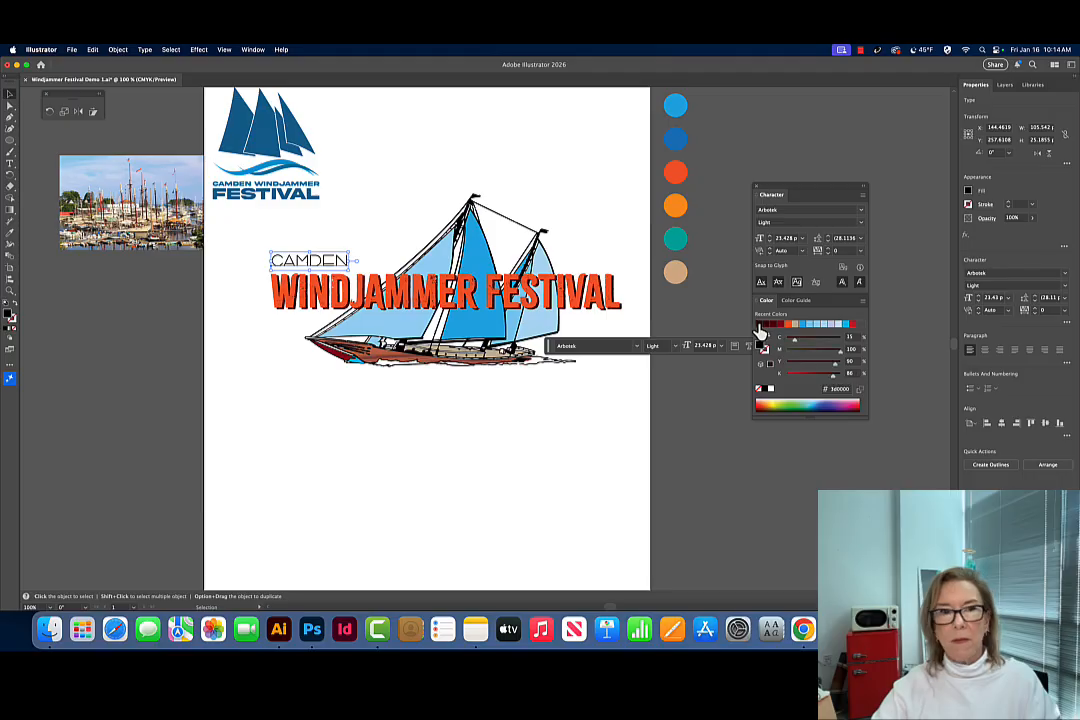
click(643, 446)
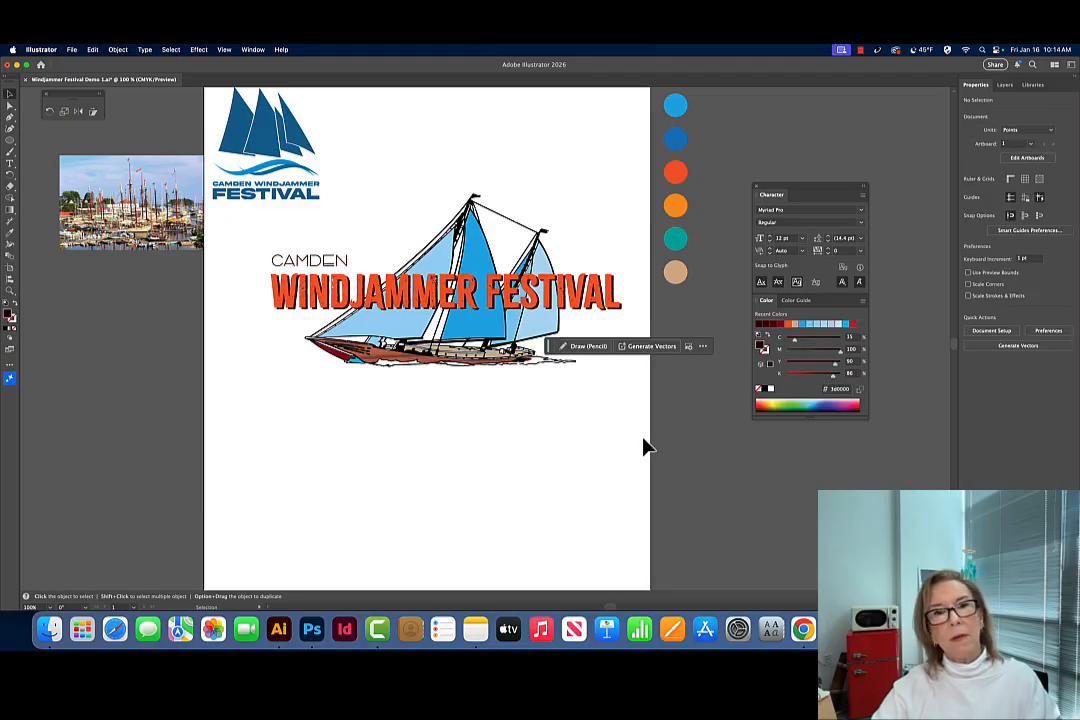
- Move CAMDEN slightly closer to the WINDJAMMER FESTIVAL lettering and recolor it dark blue, using the recent bright blue with black raised to 47%
click(337, 259)
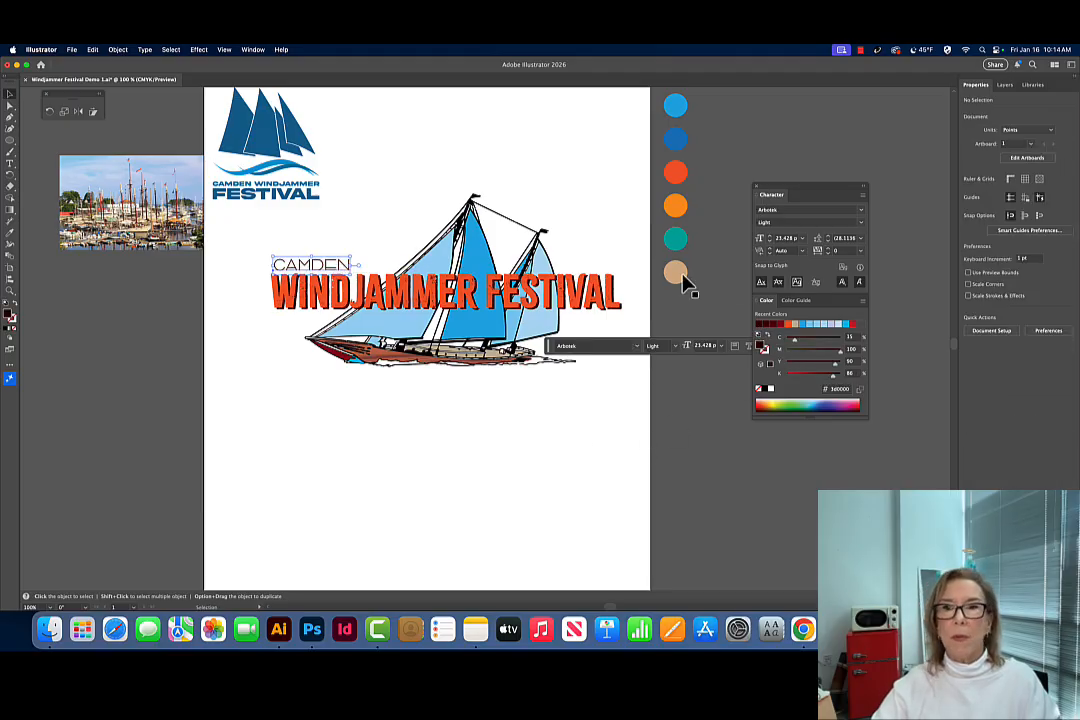
click(841, 325)
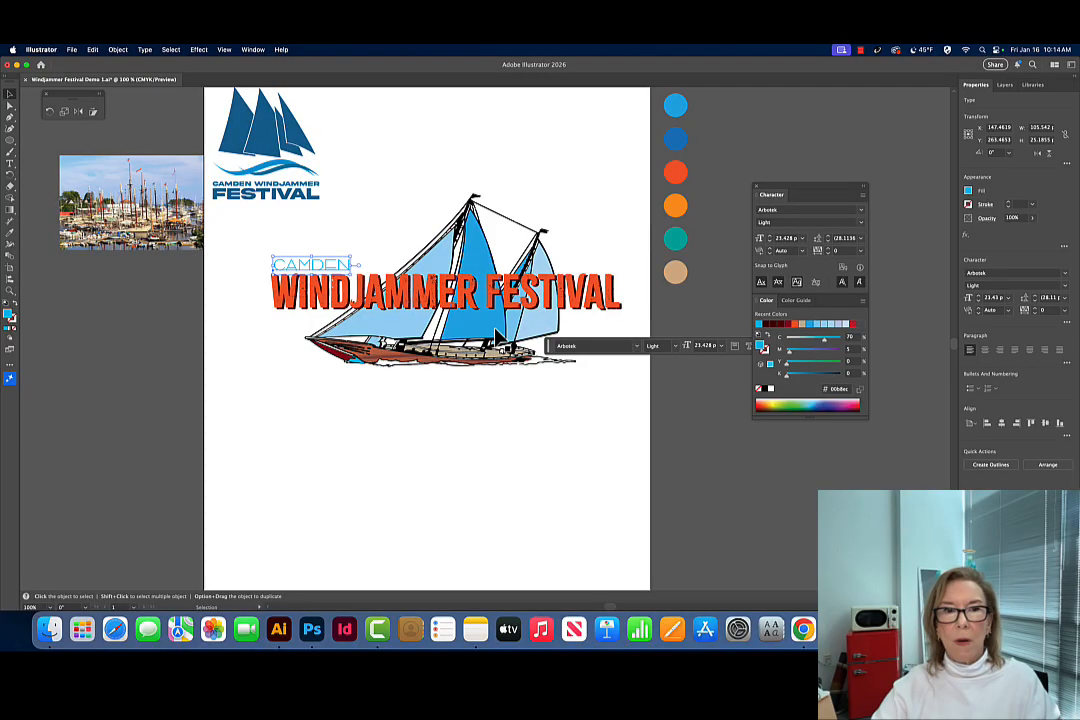
drag(789, 375, 810, 376)
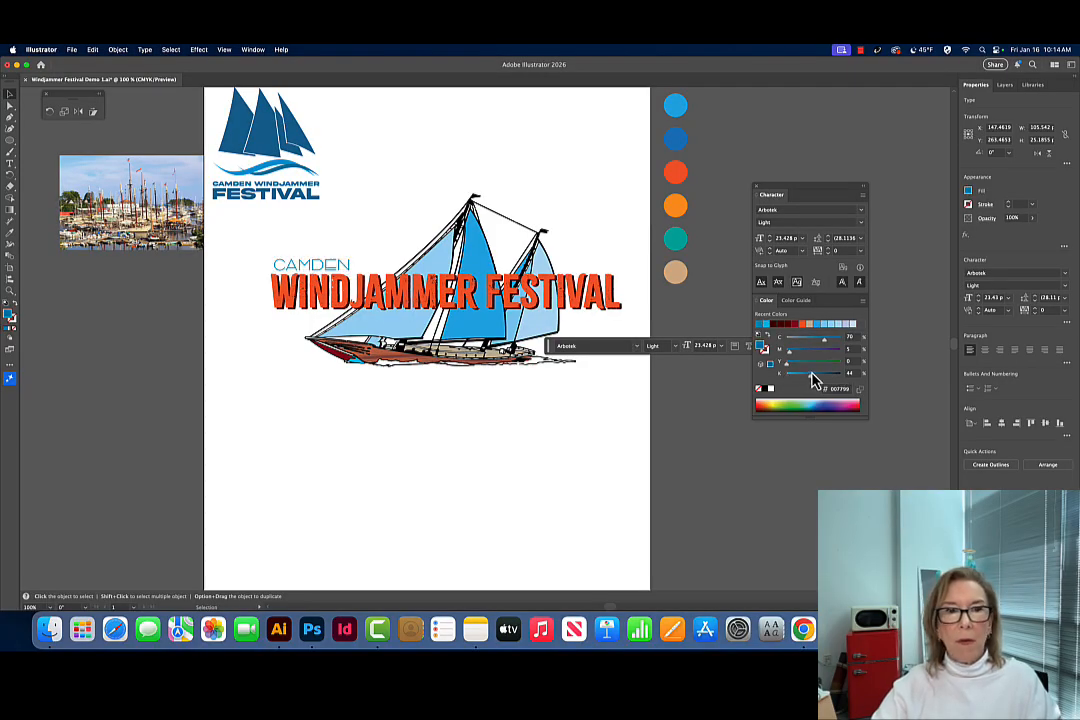
click(465, 475)
drag(337, 270, 334, 269)
click(470, 467)
key(space)
drag(495, 437, 444, 478)
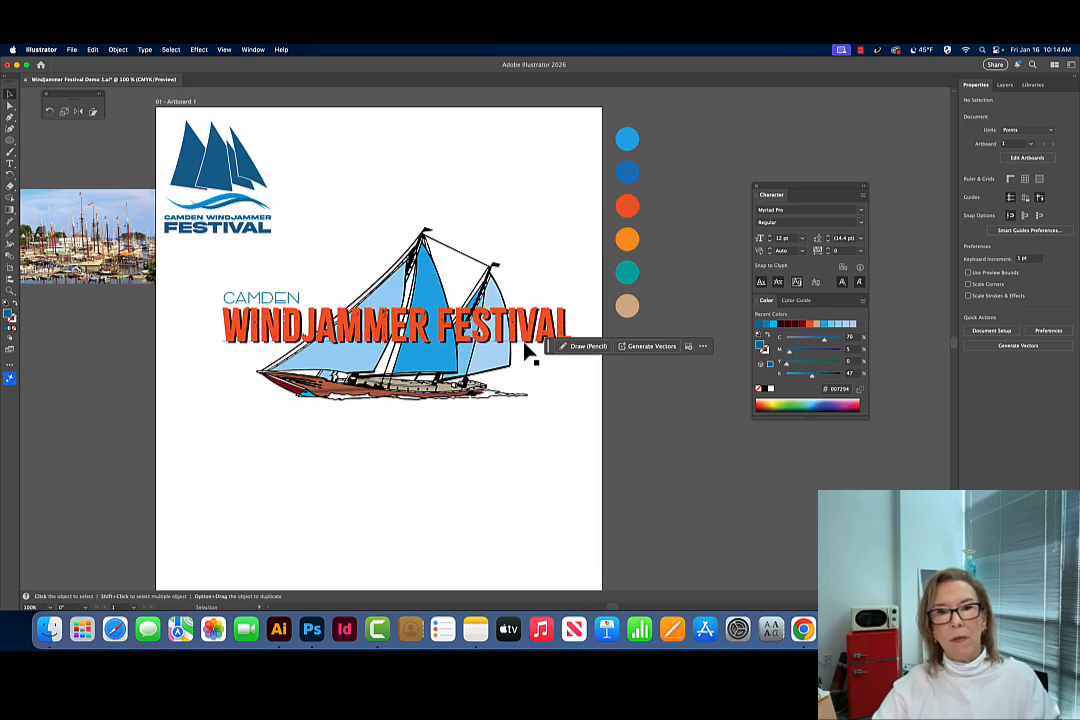
alt+super+click(458, 436)
drag(484, 370, 466, 455)
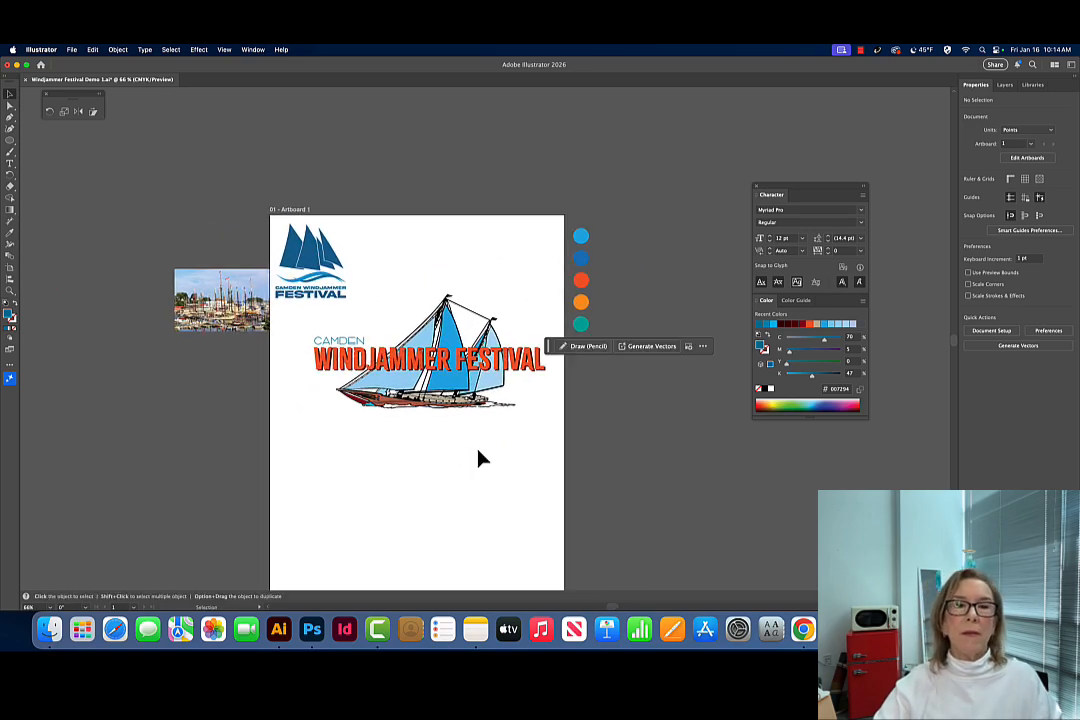